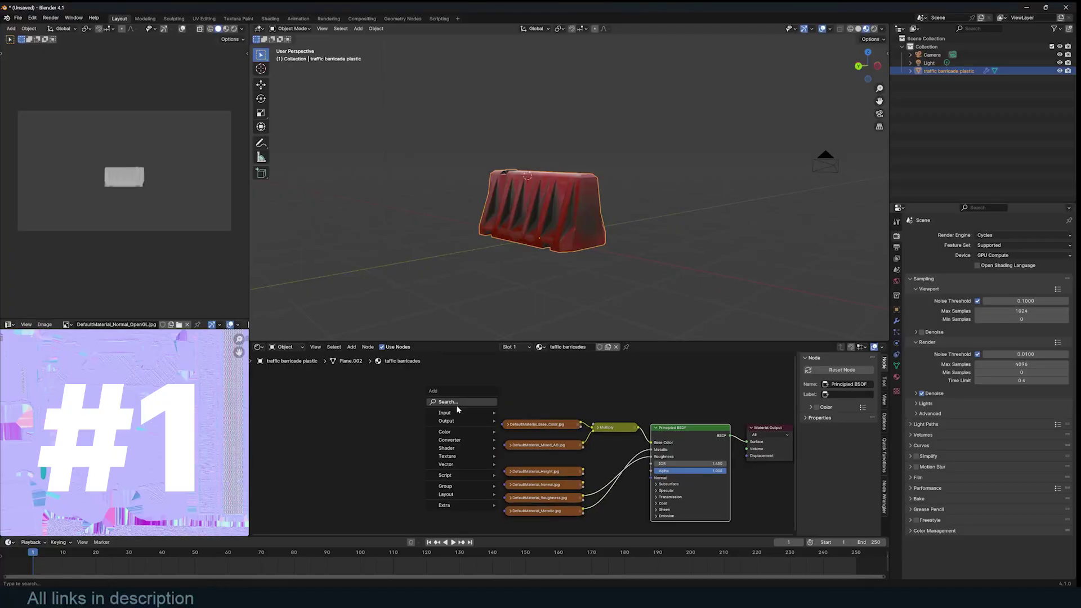
Step: Add an Image Texture node, load TexturesCom_RustPaint0428_1_S.jpg from the decals folder, and preview it on the traffic barricade
{"action": "type", "text": "ima"}
{"action": "key", "text": "Return"}
{"action": "left_click", "coordinate": [421, 410]}
{"action": "left_click", "coordinate": [482, 434]}
{"action": "left_click", "coordinate": [358, 214]}
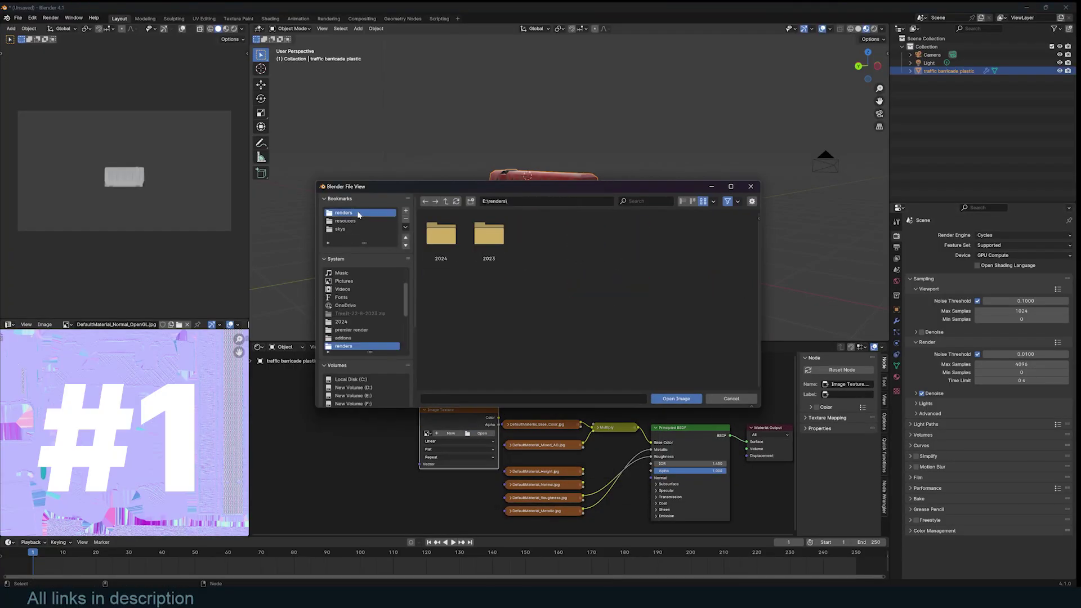
{"action": "left_click", "coordinate": [354, 221]}
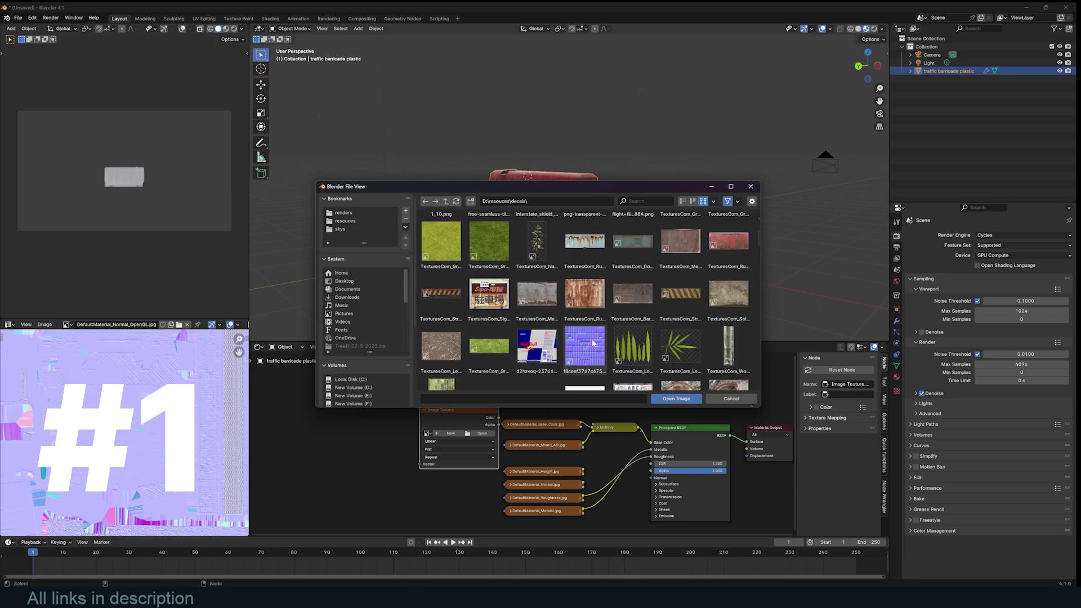
{"action": "double_click", "coordinate": [591, 260]}
{"action": "left_click_drag", "start_coordinate": [463, 418], "coordinate": [387, 407]}
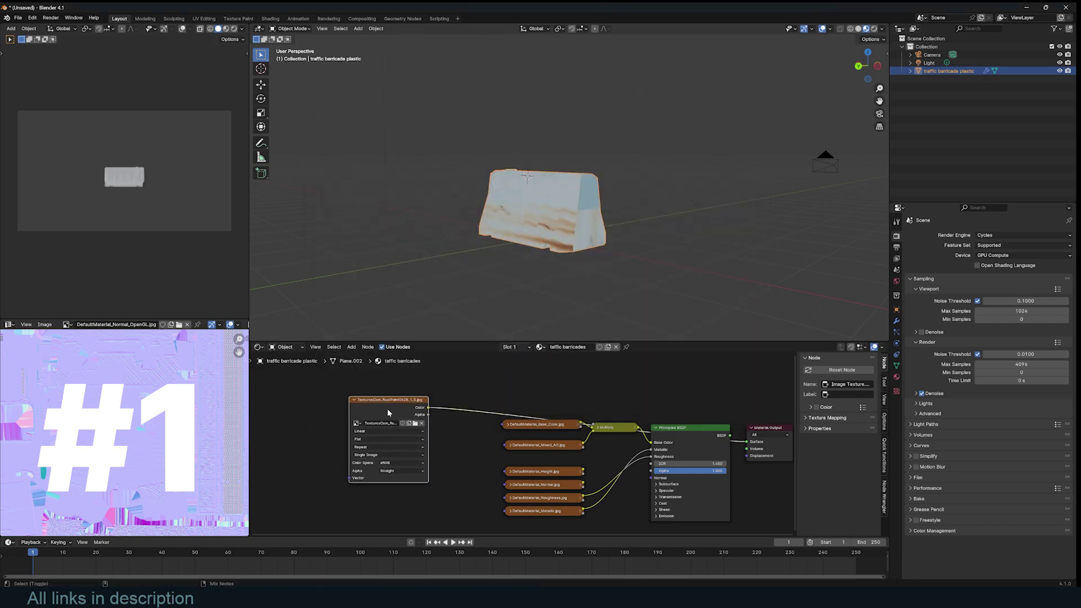
{"action": "middle_click_drag", "start_coordinate": [563, 225], "coordinate": [600, 197]}
{"action": "scroll", "coordinate": [437, 456], "scroll_direction": "up", "scroll_amount": 2}
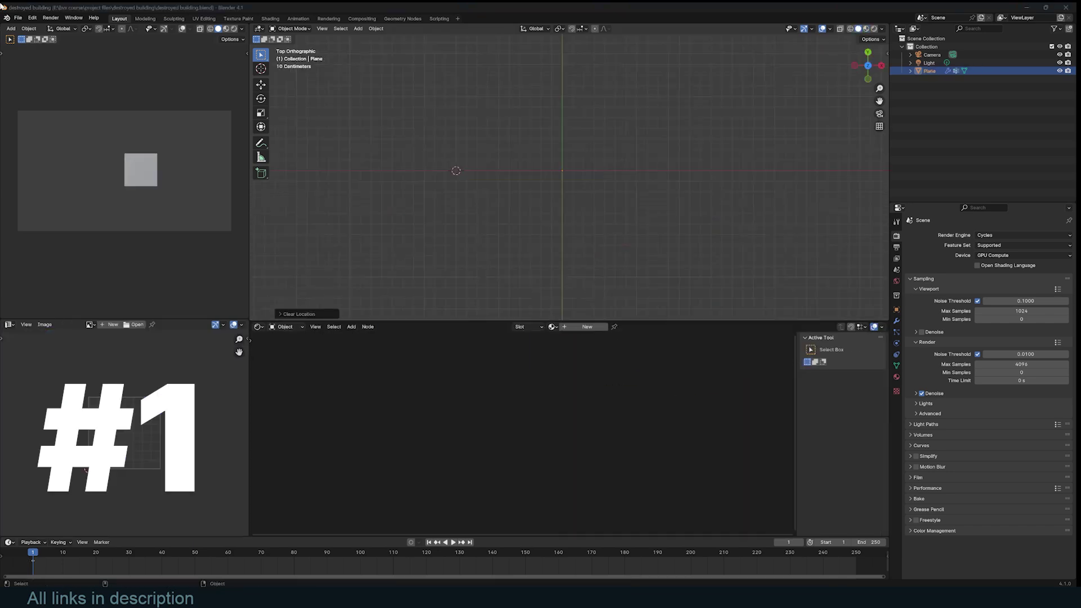
Step: Open the add-on preferences and search for "node"
{"action": "left_click", "coordinate": [53, 130]}
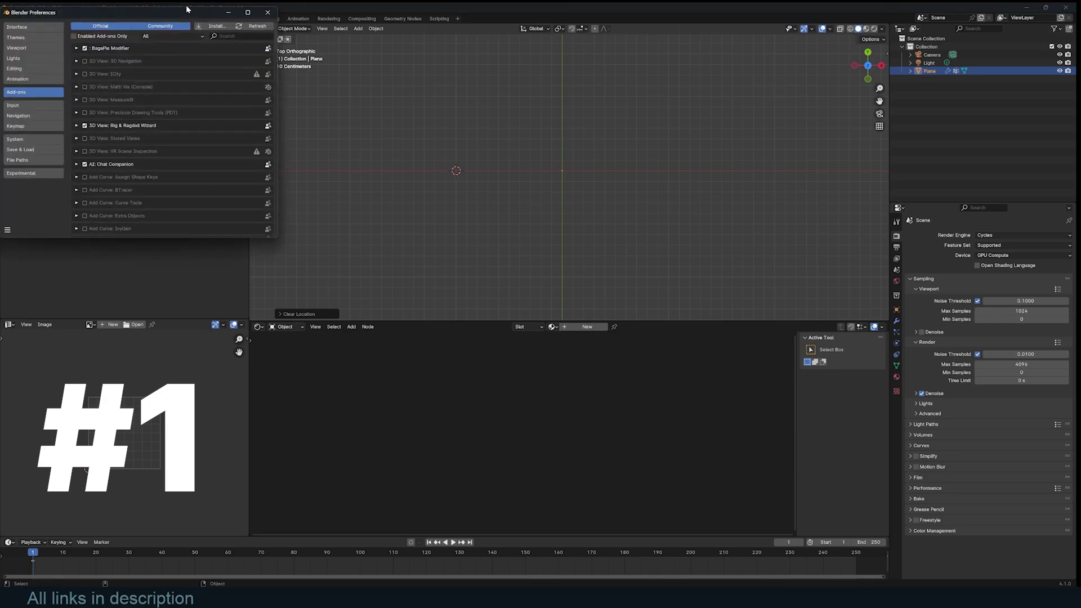
{"action": "left_click", "coordinate": [648, 239]}
{"action": "type", "text": "node"}
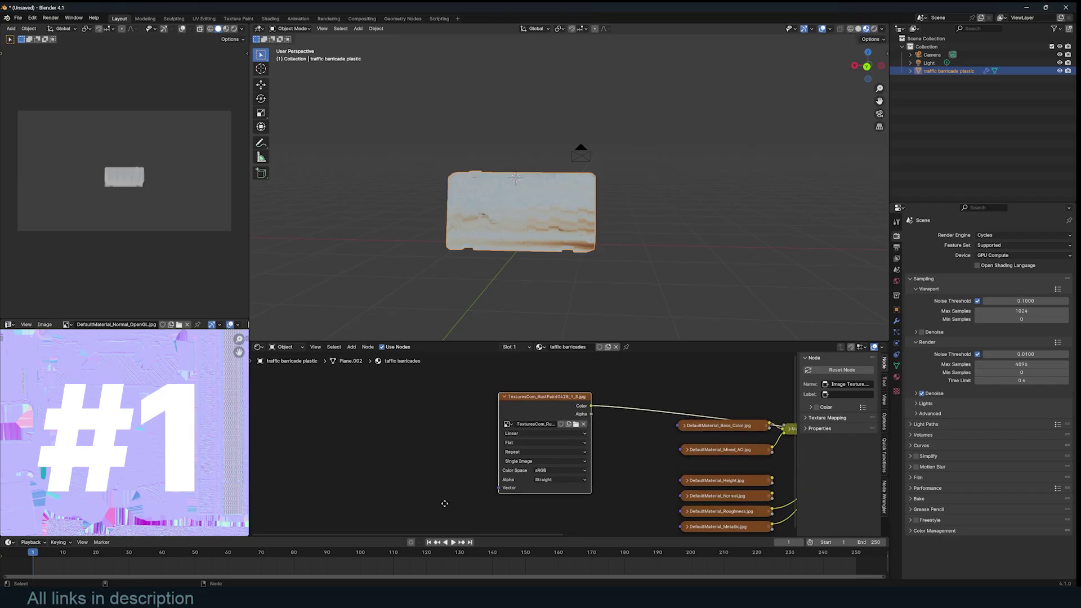
Step: Add Texture Coordinate and Mapping nodes to the rust image texture and feed Object coordinates into the Mapping vector
{"action": "left_click", "coordinate": [528, 406]}
{"action": "key", "text": "ctrl+t"}
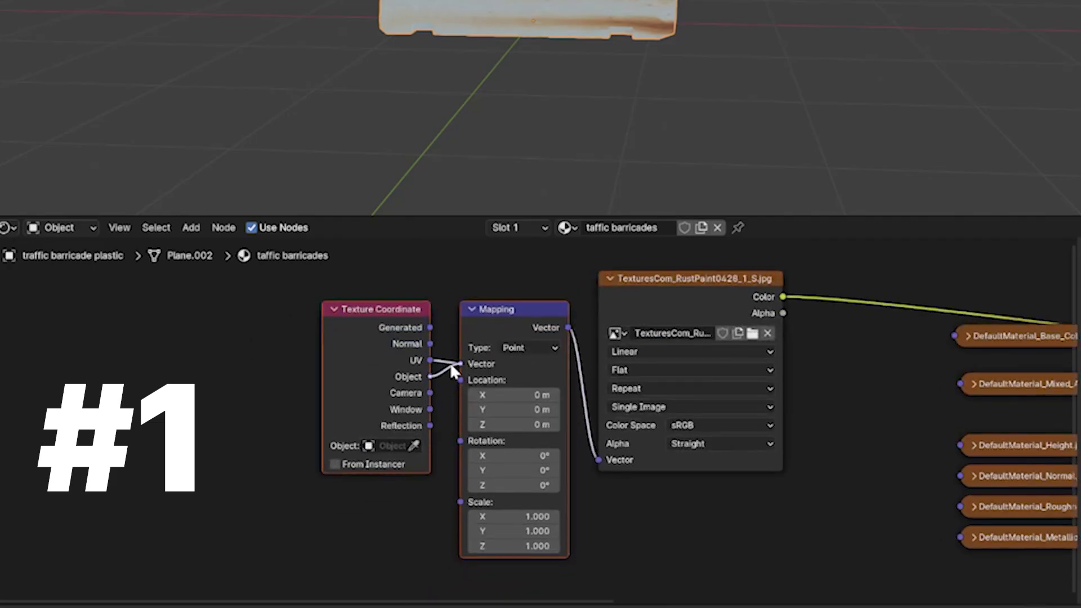
{"action": "left_click_drag", "start_coordinate": [450, 363], "coordinate": [460, 364]}
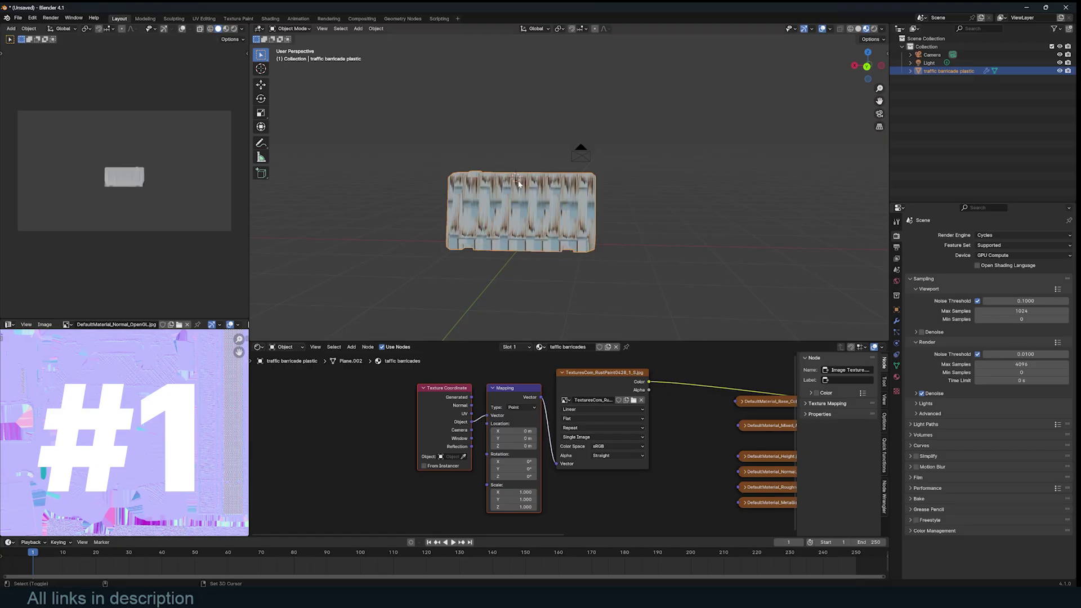
Step: Set the rust image's projection to Box and use a new cube empty as the Texture Coordinate object
{"action": "key", "text": "shift+a"}
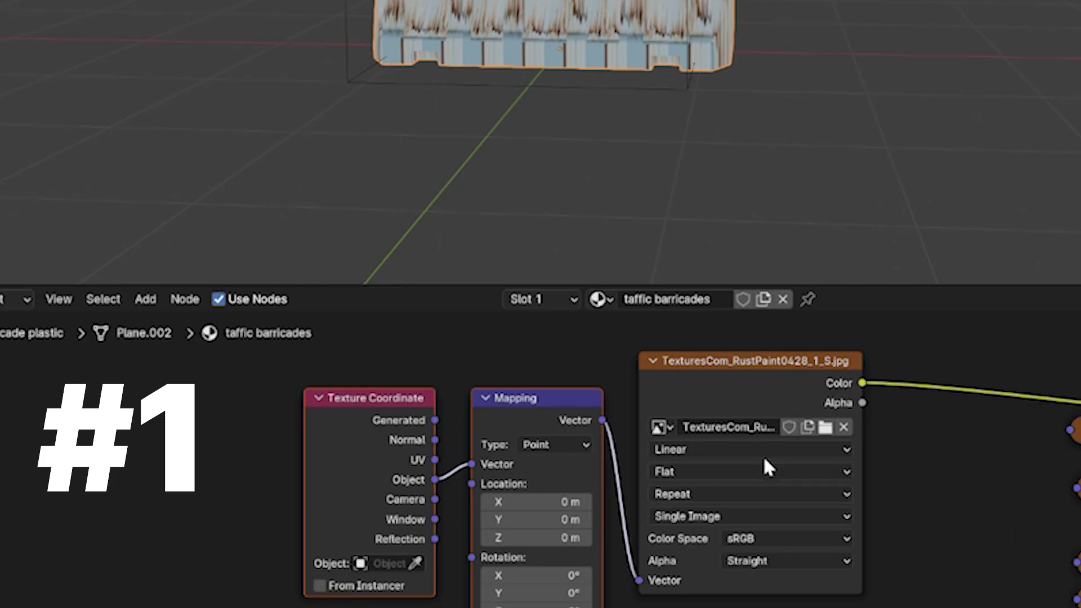
{"action": "left_click", "coordinate": [608, 417]}
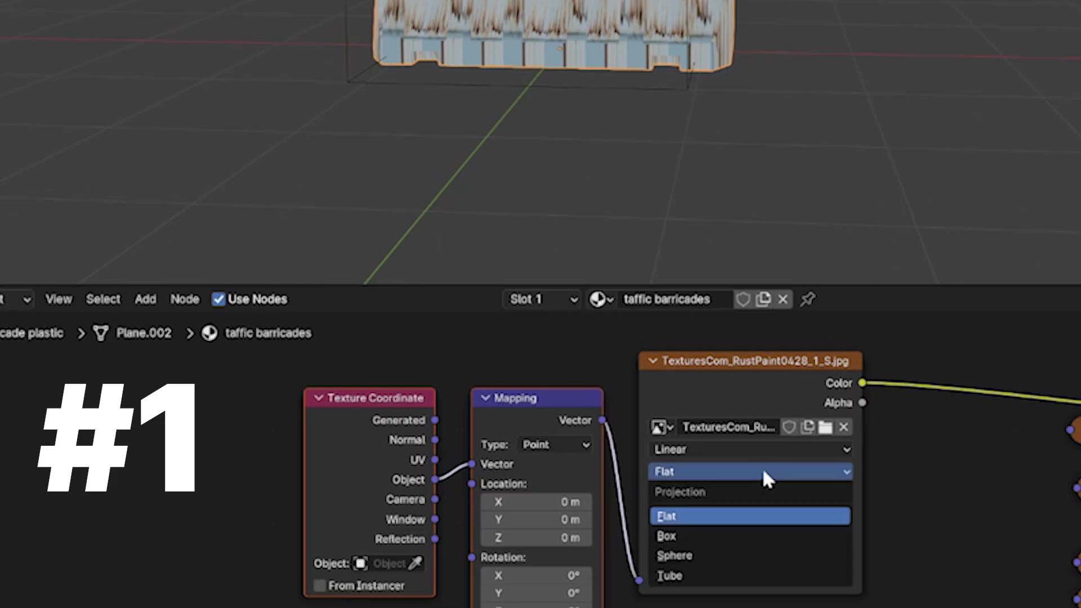
{"action": "left_click", "coordinate": [719, 538]}
{"action": "left_click", "coordinate": [414, 564]}
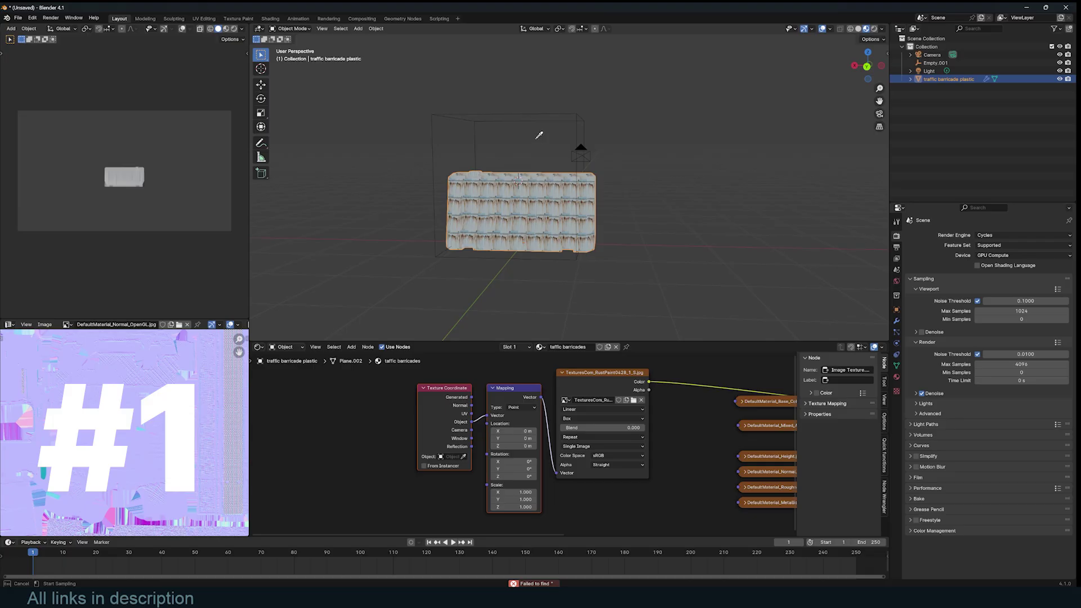
{"action": "left_click", "coordinate": [576, 117]}
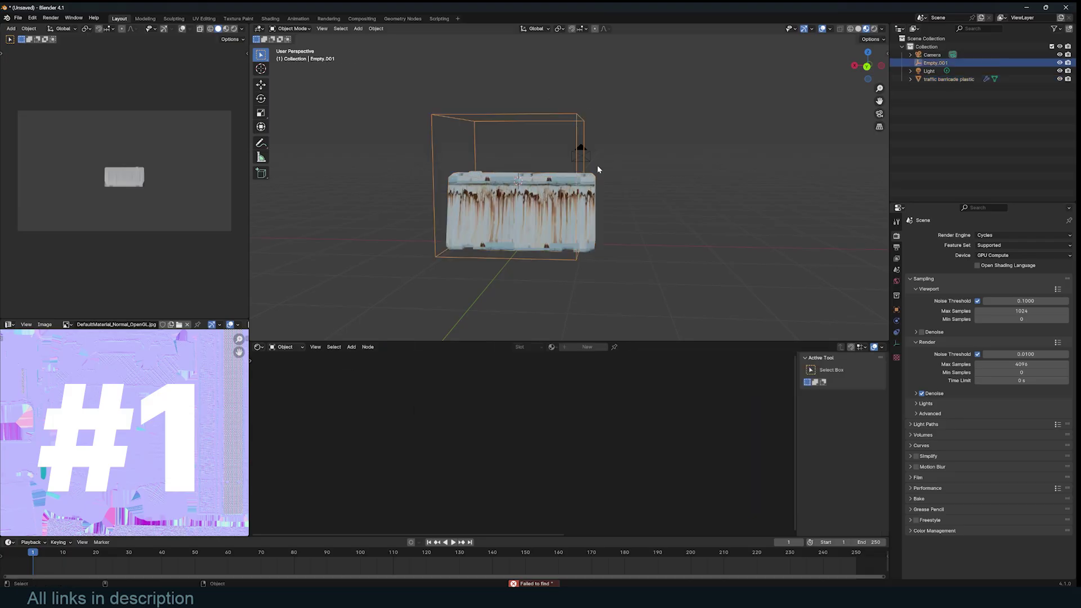
Step: Move and scale the cube empty to fit the box-projected rust streaks to the barricade
{"action": "middle_click_drag", "start_coordinate": [597, 164], "coordinate": [705, 173]}
{"action": "key", "text": "g"}
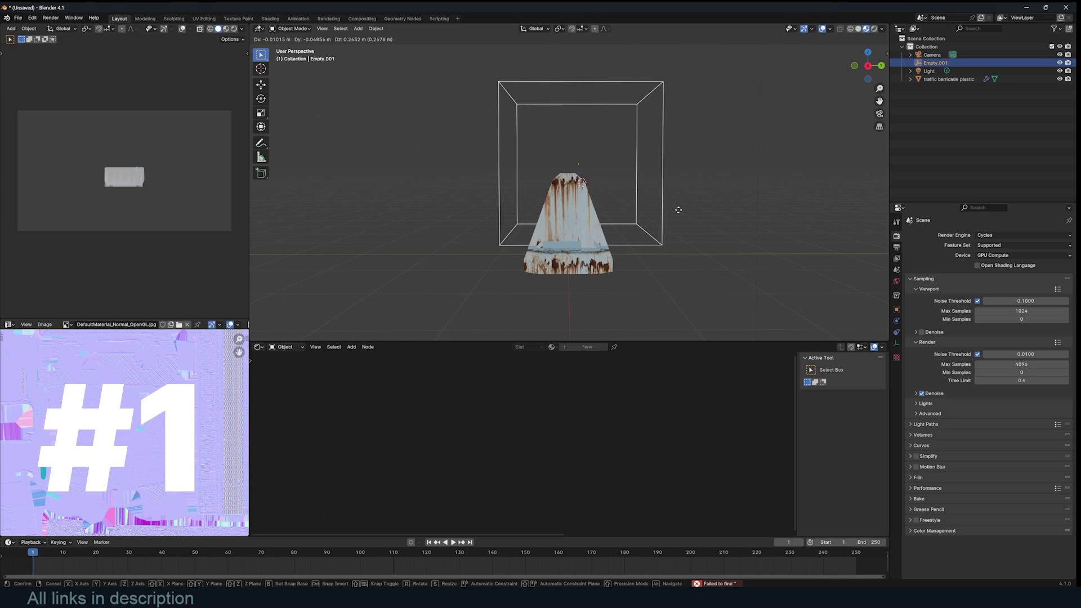
{"action": "left_click", "coordinate": [678, 210]}
{"action": "key", "text": "s"}
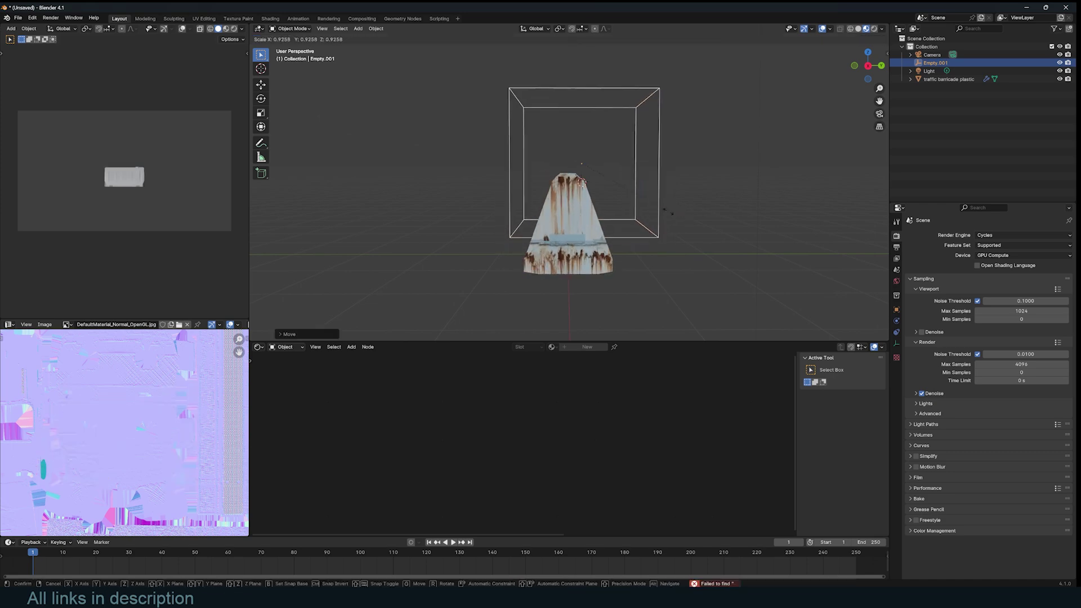
{"action": "left_click", "coordinate": [726, 212]}
{"action": "middle_click_drag", "start_coordinate": [726, 212], "coordinate": [566, 265]}
{"action": "key", "text": "g"}
{"action": "left_click", "coordinate": [668, 223]}
{"action": "key", "text": "s"}
{"action": "left_click", "coordinate": [668, 222]}
{"action": "scroll", "coordinate": [567, 264], "scroll_direction": "up", "scroll_amount": 4}
Step: Reconnect the barricade's Principled BSDF to the Material Output and move the output node farther away to make room
{"action": "left_click", "coordinate": [567, 265]}
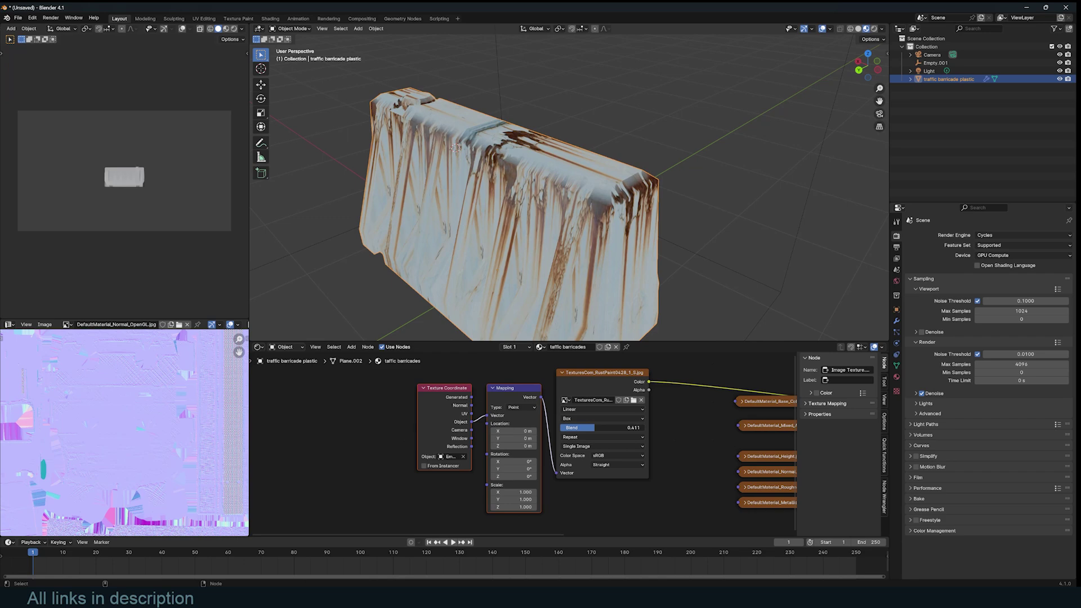
{"action": "middle_click_drag", "start_coordinate": [714, 416], "coordinate": [464, 411]}
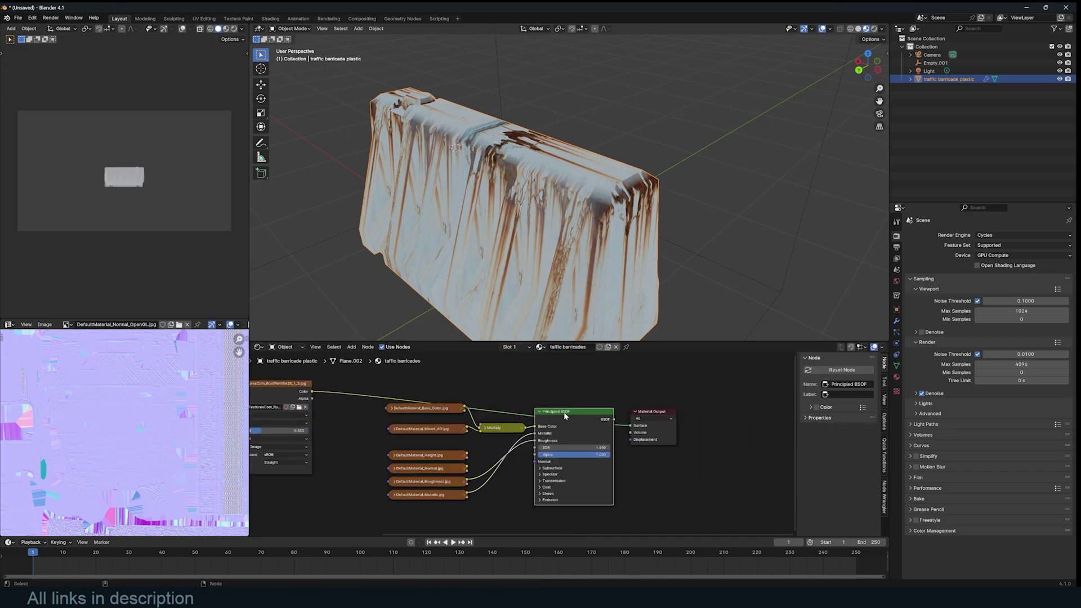
{"action": "left_click_drag", "start_coordinate": [564, 413], "coordinate": [588, 431]}
{"action": "left_click", "coordinate": [588, 431], "text": "ctrl+shift"}
{"action": "left_click_drag", "start_coordinate": [648, 411], "coordinate": [748, 410]}
{"action": "middle_click_drag", "start_coordinate": [578, 414], "coordinate": [635, 433]}
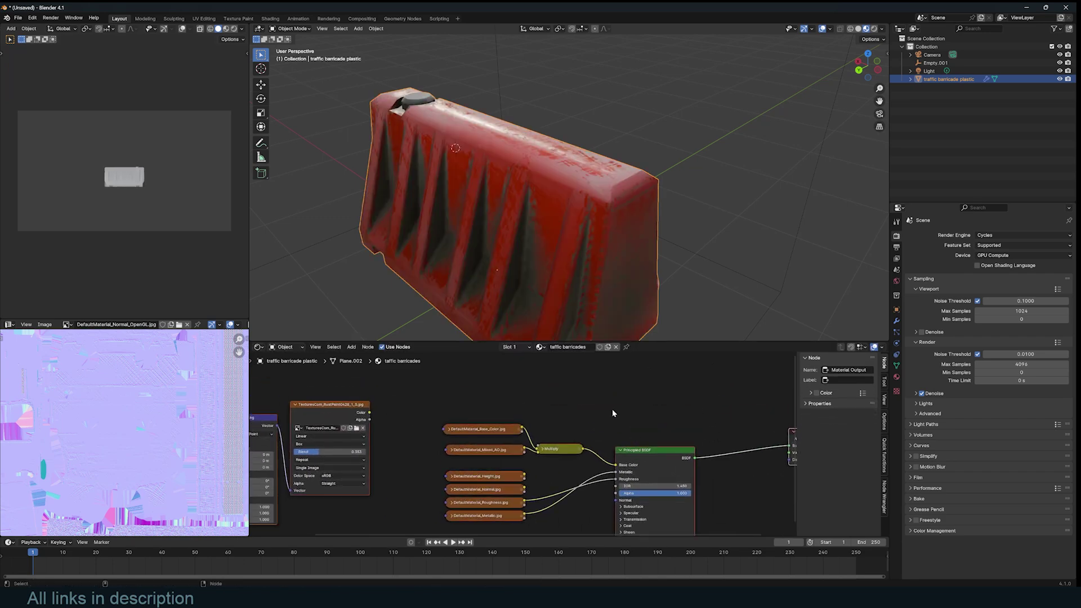
Step: Insert a Mix Color node between the Multiply node and Base Color, with the rust image's color as input B
{"action": "key", "text": "shift+a"}
{"action": "type", "text": "mix"}
{"action": "key", "text": "Return"}
{"action": "left_click", "coordinate": [606, 400]}
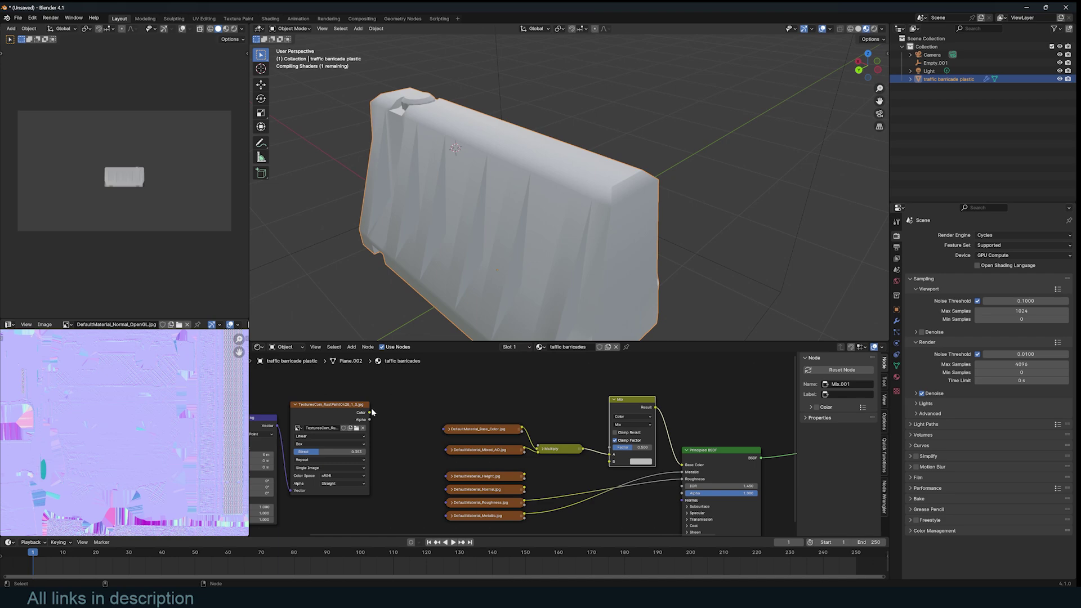
{"action": "left_click_drag", "start_coordinate": [371, 412], "coordinate": [610, 461]}
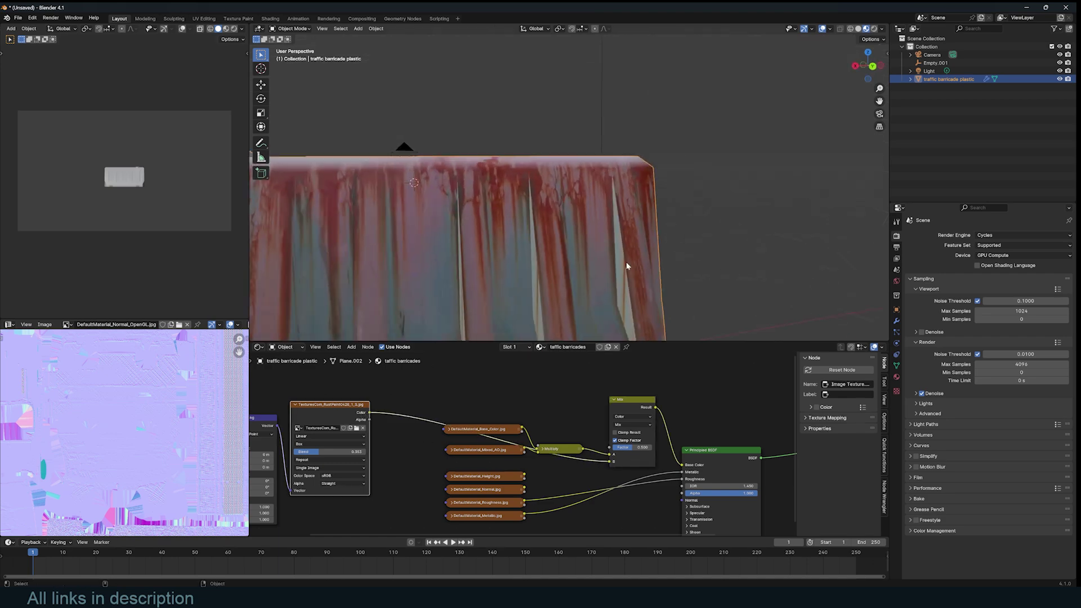
Step: Set the new Mix node's blending mode to Overlay and adjust its factor
{"action": "left_click", "coordinate": [623, 505]}
{"action": "scroll", "coordinate": [618, 220], "scroll_direction": "down", "scroll_amount": 3}
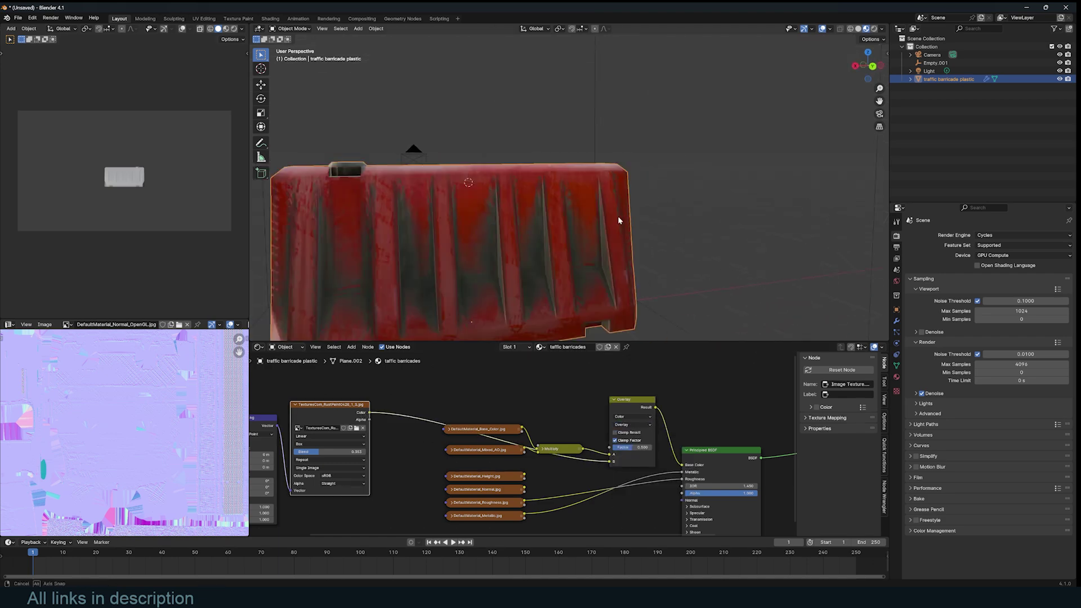
{"action": "middle_click_drag", "start_coordinate": [618, 220], "coordinate": [555, 279]}
{"action": "scroll", "coordinate": [585, 228], "scroll_direction": "up", "scroll_amount": 3}
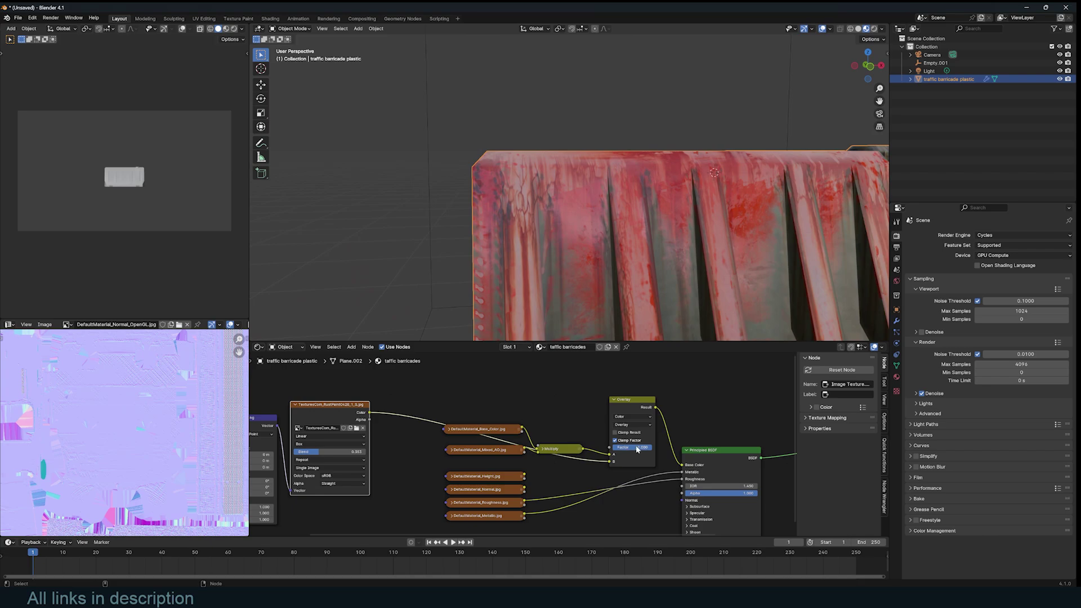
{"action": "left_click_drag", "start_coordinate": [636, 448], "coordinate": [617, 448]}
Step: Add a Color Ramp to the barricade material between the rust image's color and the Mix node's factor
{"action": "middle_click_drag", "start_coordinate": [442, 232], "coordinate": [574, 239]}
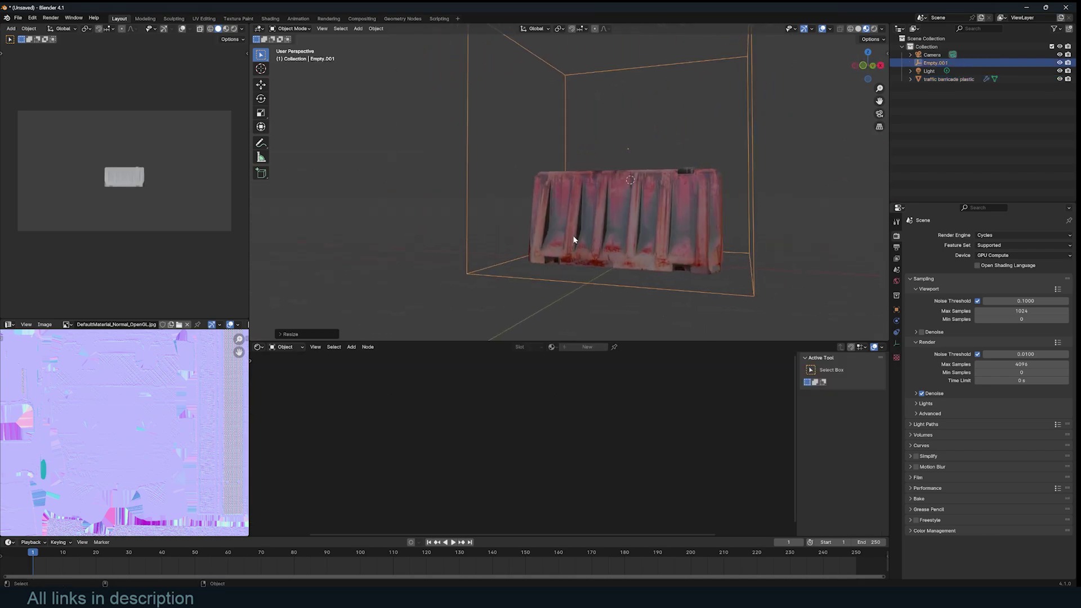
{"action": "left_click", "coordinate": [574, 239]}
{"action": "key", "text": "shift+a"}
{"action": "type", "text": "ram"}
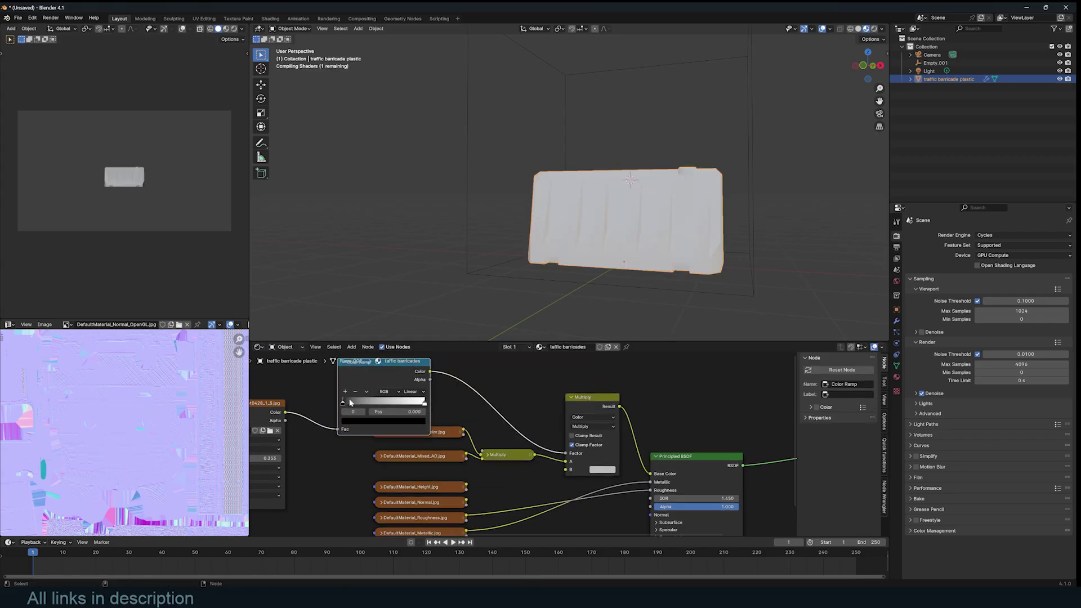
Step: Adjust the Color Ramp stops into a high-contrast rust mask while previewing it, and restore the Principled BSDF preview
{"action": "left_click_drag", "start_coordinate": [346, 403], "coordinate": [374, 403]}
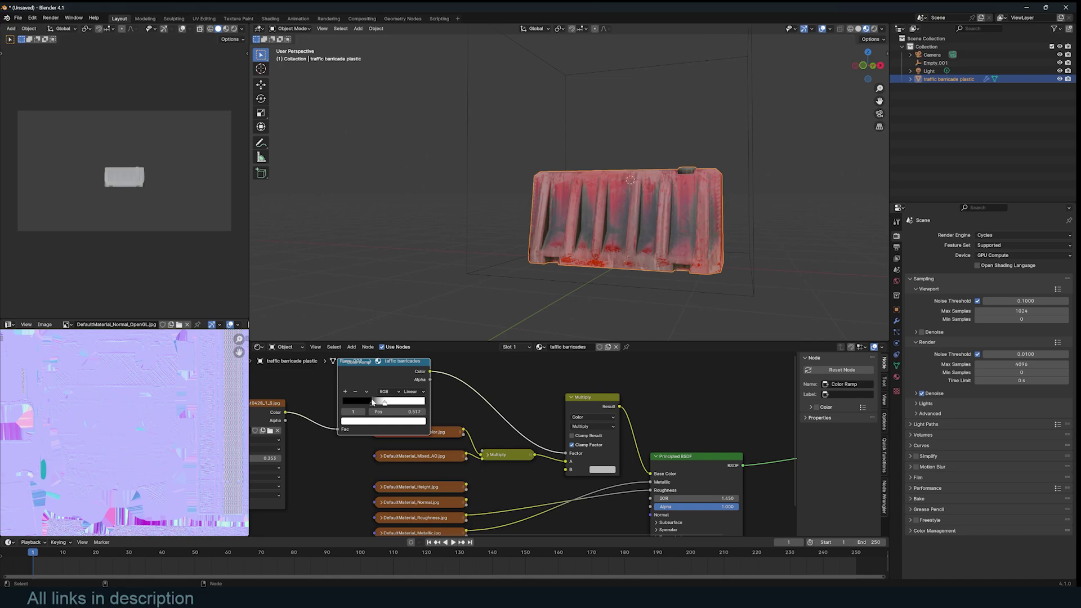
{"action": "left_click", "coordinate": [397, 380], "text": "ctrl+shift"}
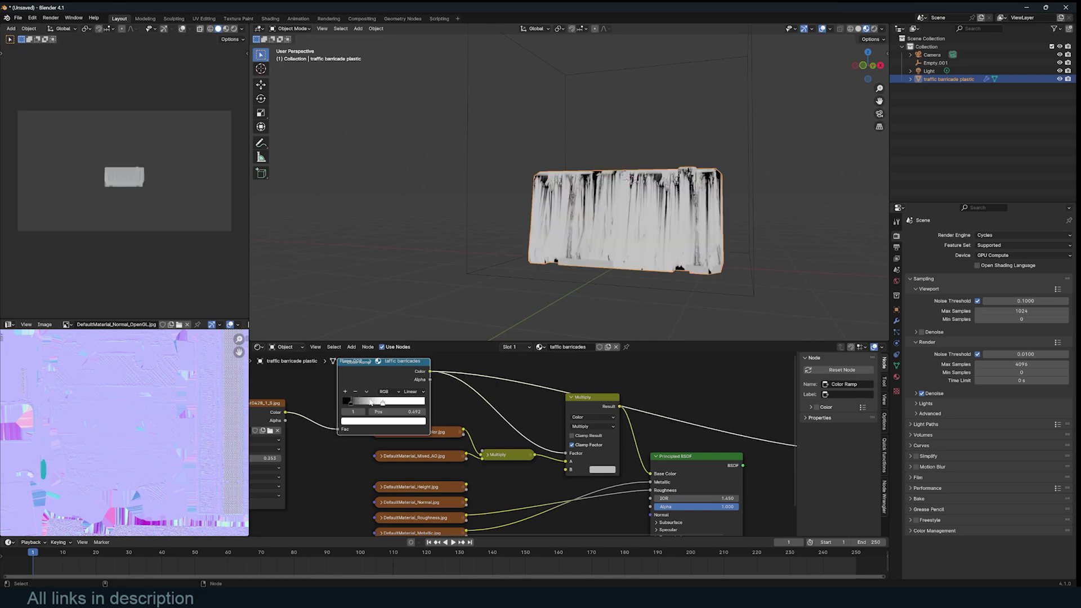
{"action": "left_click_drag", "start_coordinate": [350, 403], "coordinate": [368, 404]}
{"action": "left_click", "coordinate": [680, 459], "text": "ctrl+shift"}
Step: Pick a color for input B of the Multiply node that uses the rust mask
{"action": "left_click", "coordinate": [603, 469]}
{"action": "left_click_drag", "start_coordinate": [638, 374], "coordinate": [623, 366]}
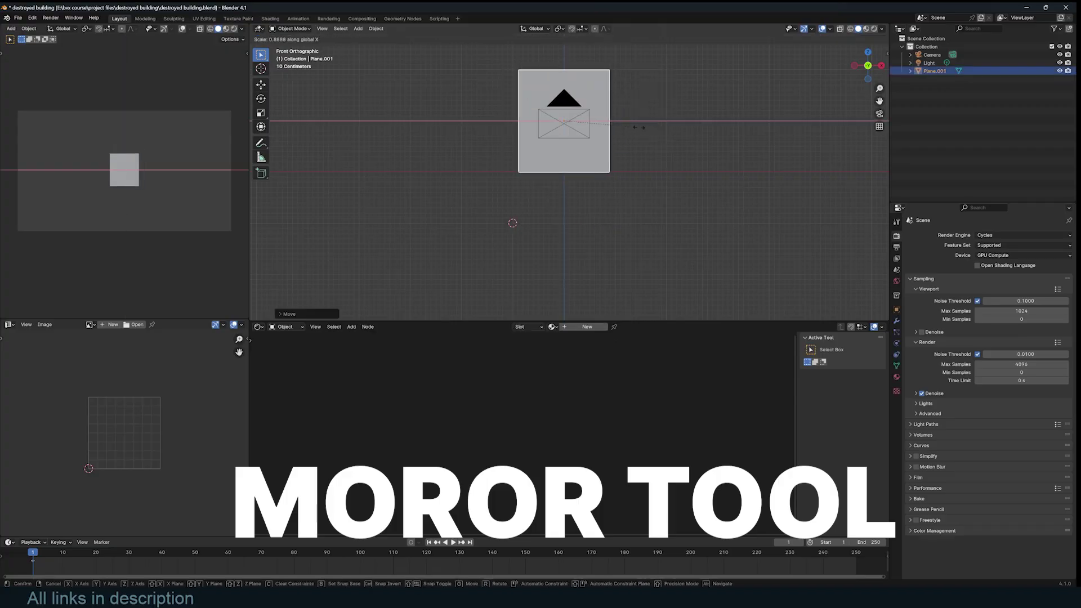
Step: Scale the plane along the X axis in the destroyed building scene
{"action": "left_click", "coordinate": [647, 142]}
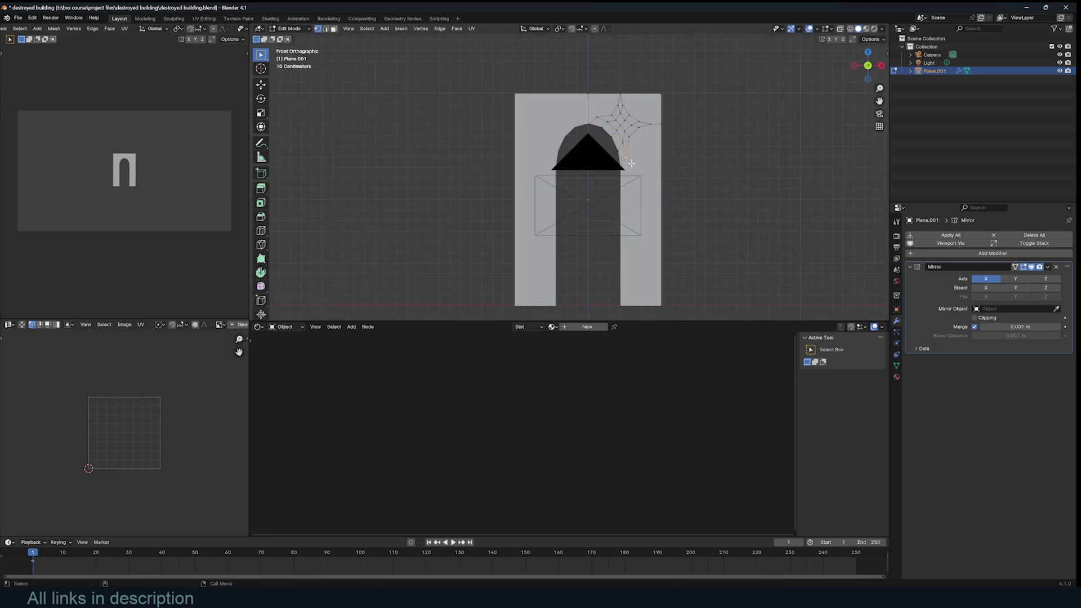
{"action": "scroll", "coordinate": [631, 163], "scroll_direction": "up", "scroll_amount": 3}
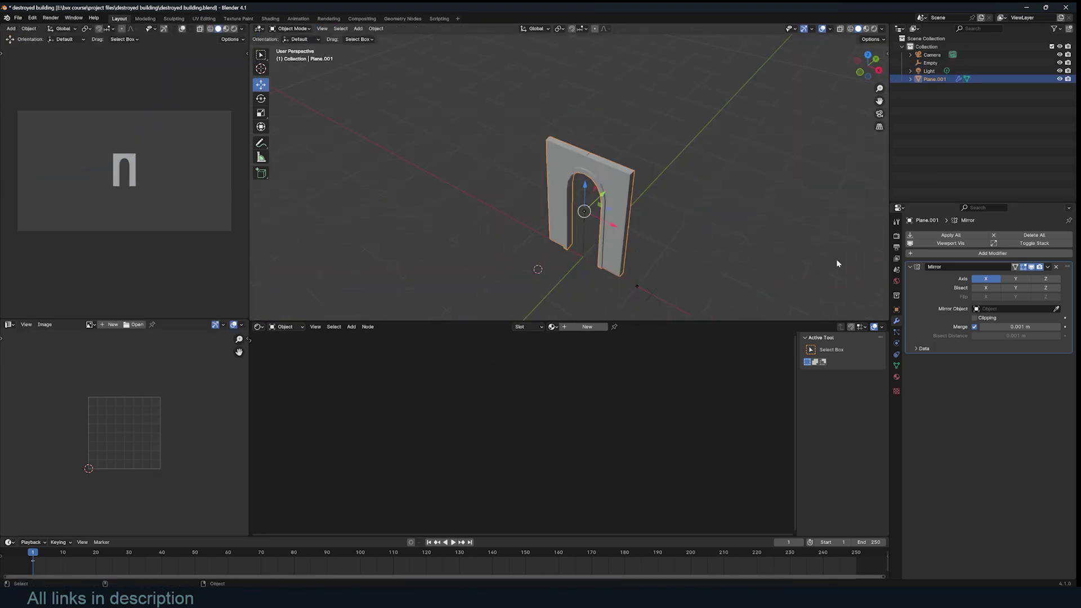
Step: Collapse the arch's existing Mirror modifier and add a second Mirror modifier
{"action": "left_click", "coordinate": [909, 268]}
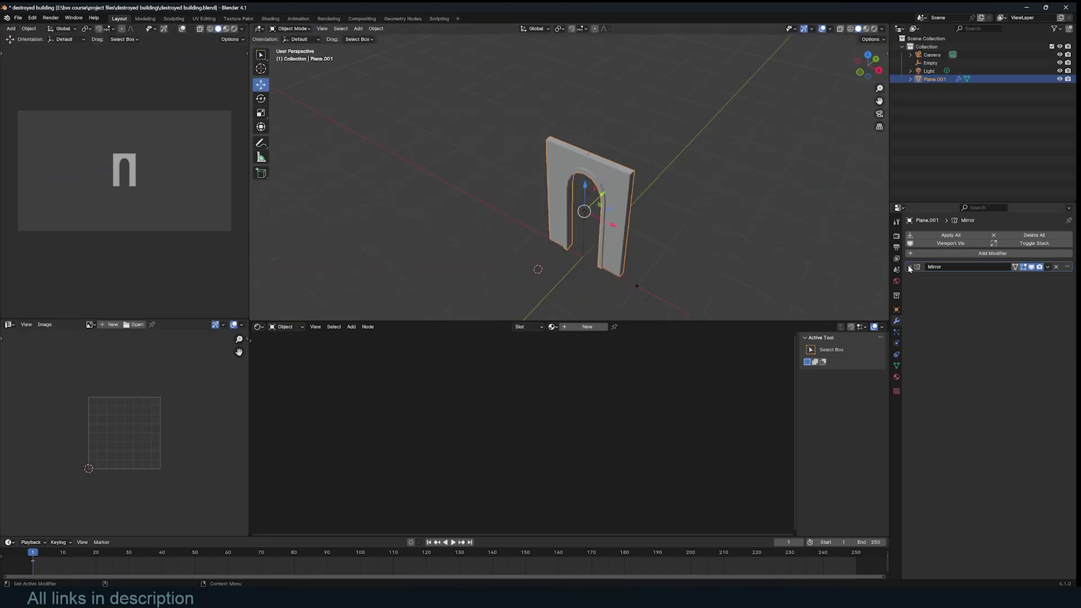
{"action": "left_click", "coordinate": [1055, 260]}
{"action": "type", "text": "mirr"}
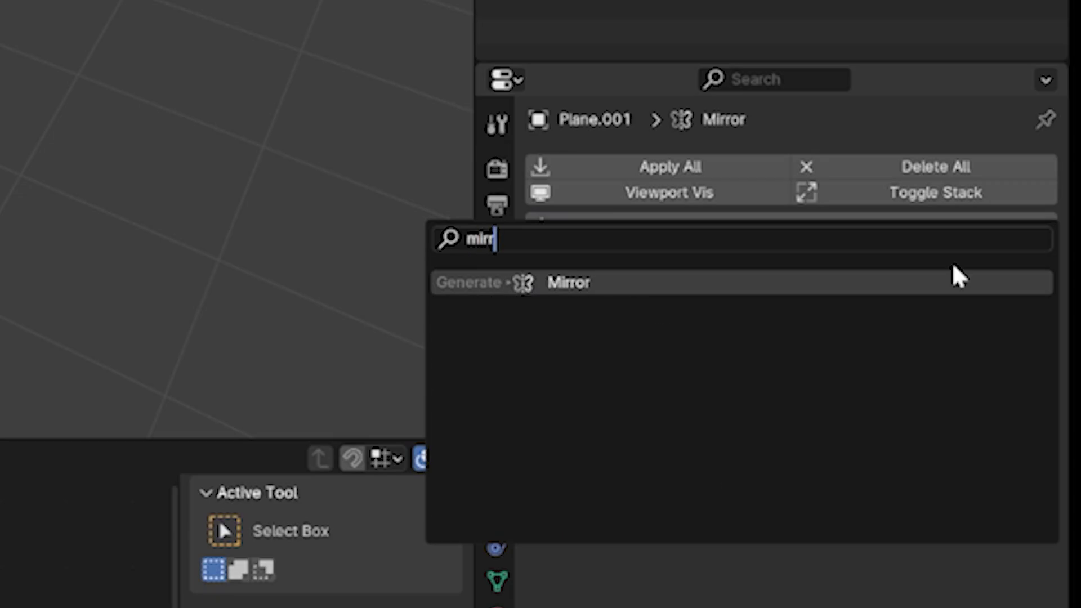
{"action": "left_click", "coordinate": [959, 276]}
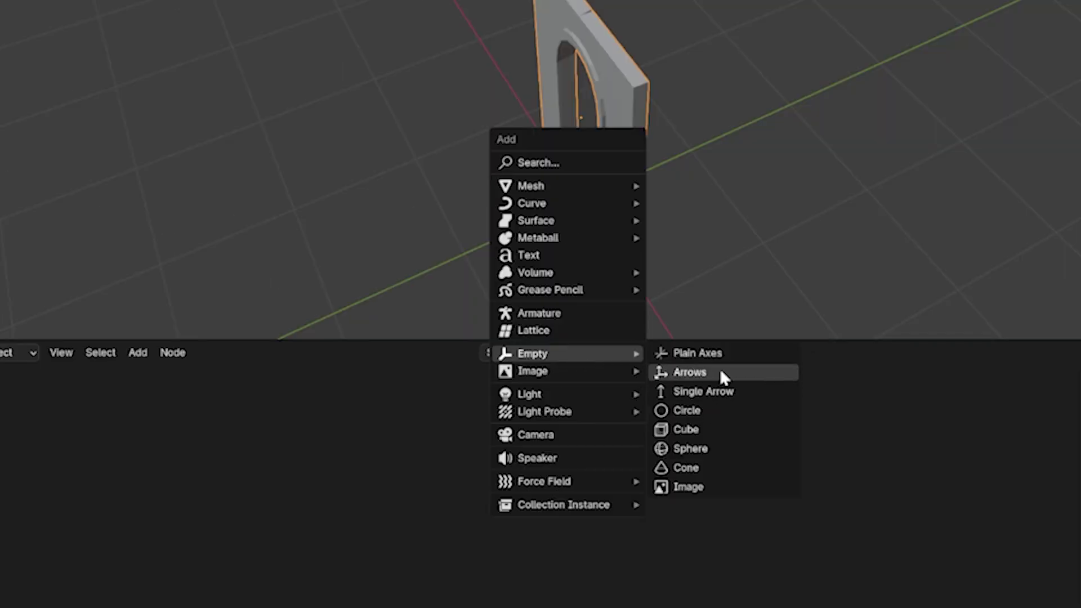
Step: Add an arrows empty and assign it as the Mirror Object of the arch's second Mirror modifier
{"action": "left_click", "coordinate": [720, 372]}
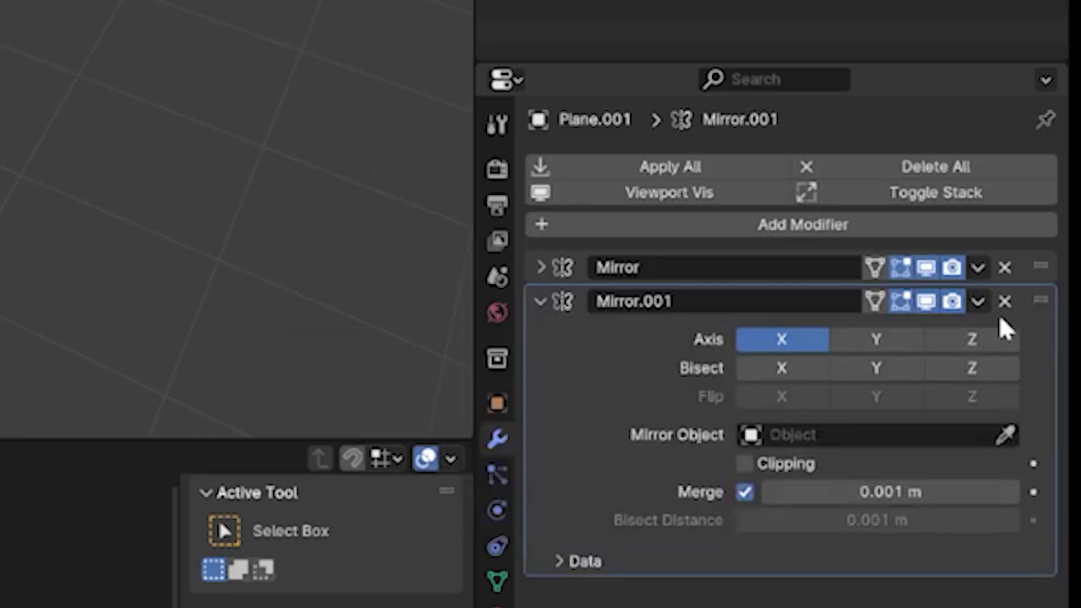
{"action": "left_click", "coordinate": [1004, 439]}
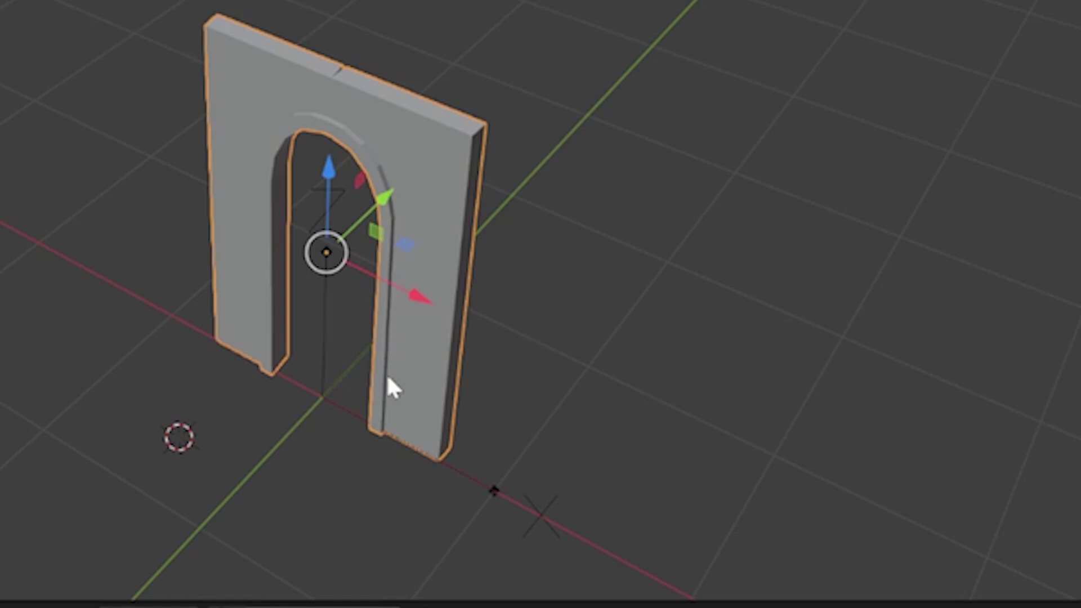
{"action": "left_click", "coordinate": [416, 445]}
Step: Rotate the mirror empty about the Z axis so the mirrored arch sits at an angle to the original
{"action": "left_click_drag", "start_coordinate": [417, 448], "coordinate": [554, 486]}
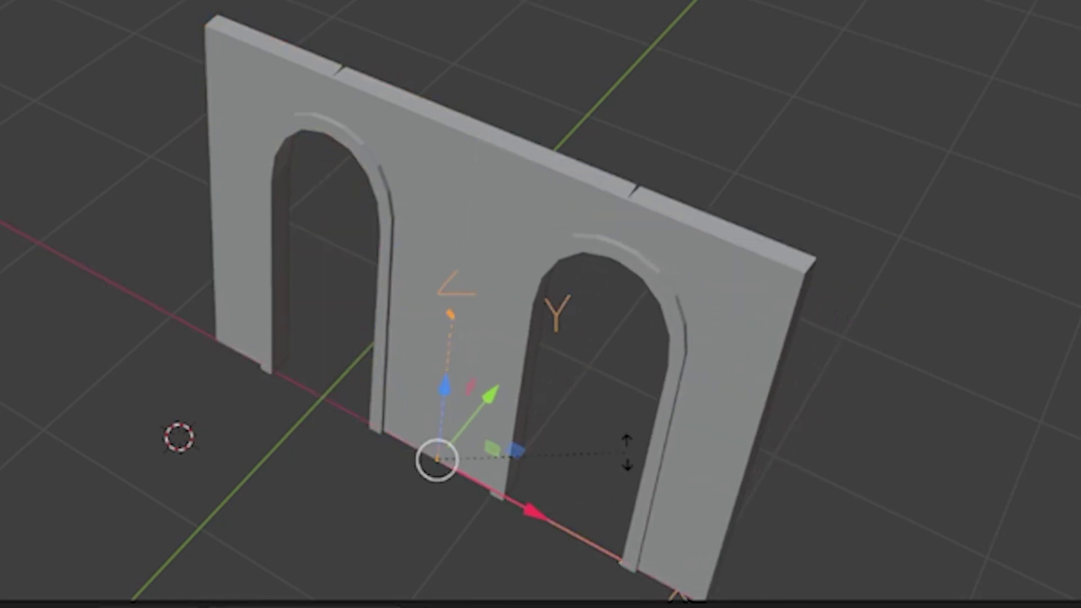
{"action": "key", "text": "r"}
{"action": "key", "text": "z"}
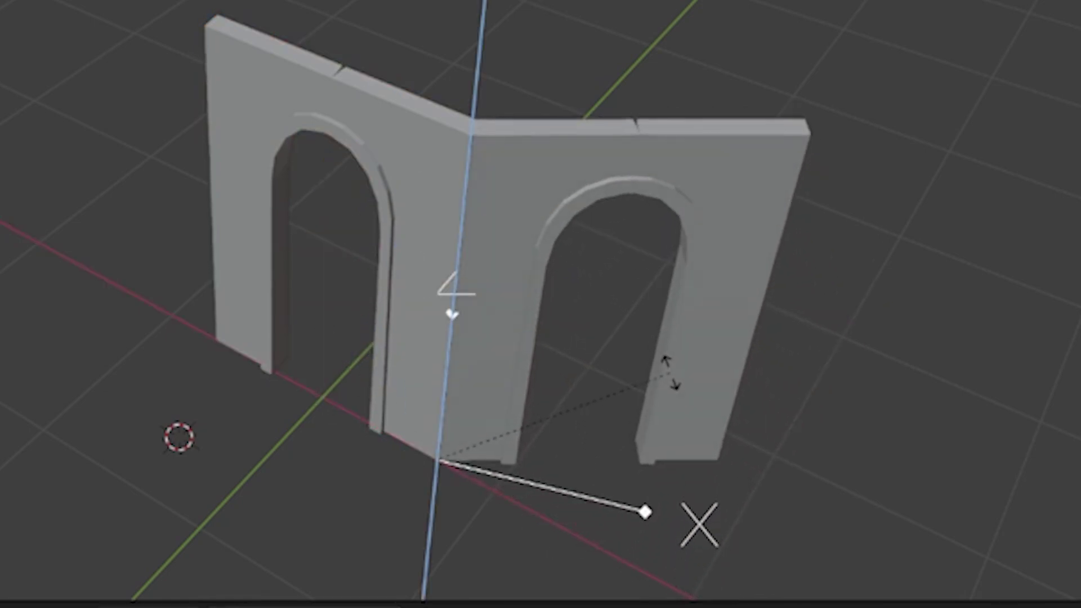
{"action": "key", "text": "KP_7"}
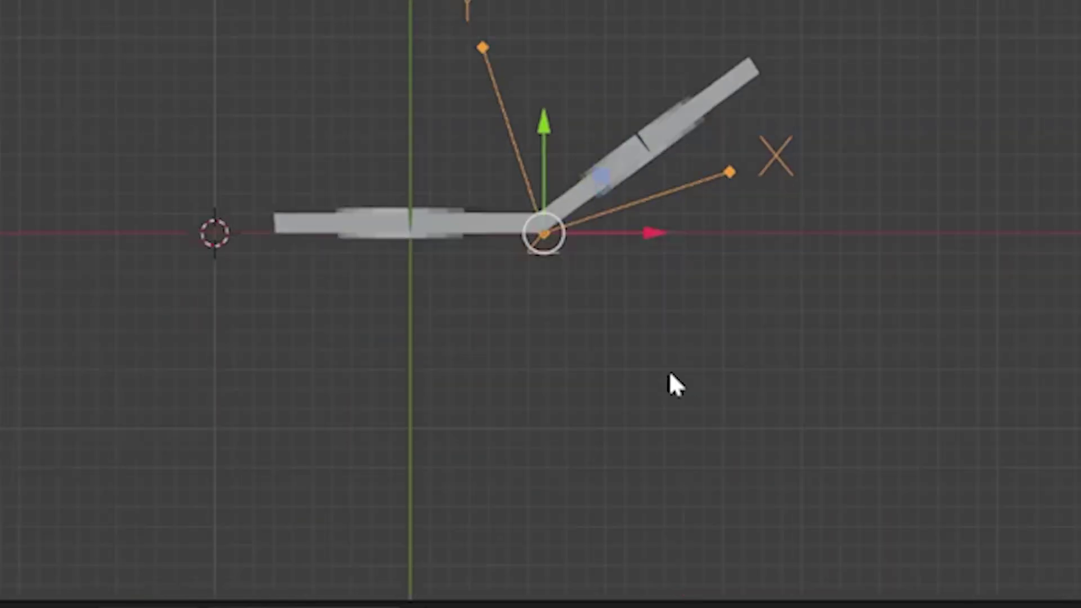
{"action": "key", "text": "r"}
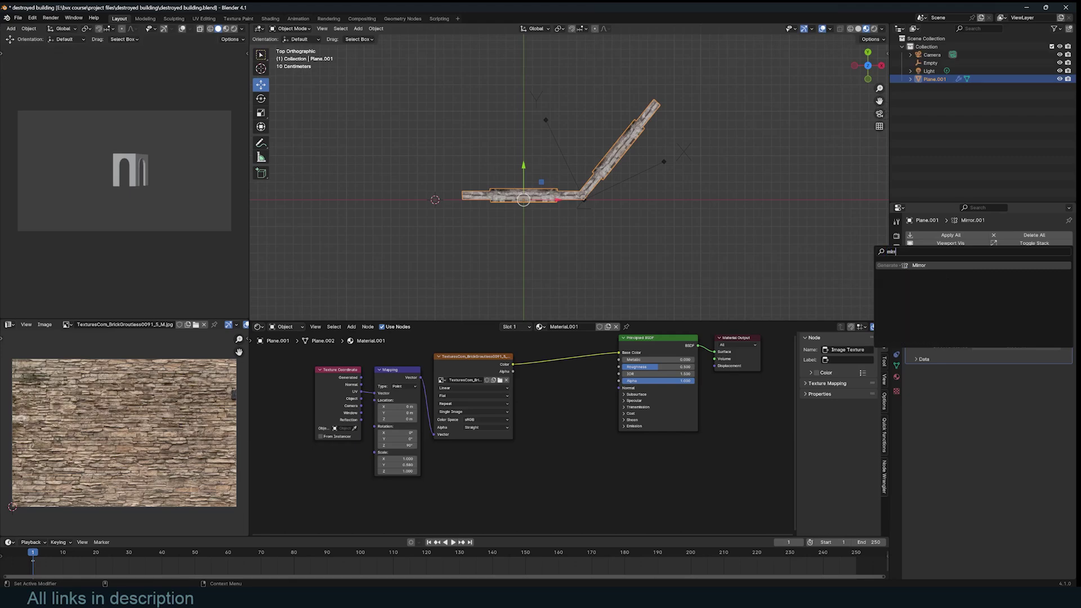
Step: Add a third Mirror modifier to the arch, using the second empty as its Mirror Object, and rotate that empty
{"action": "left_click", "coordinate": [991, 265]}
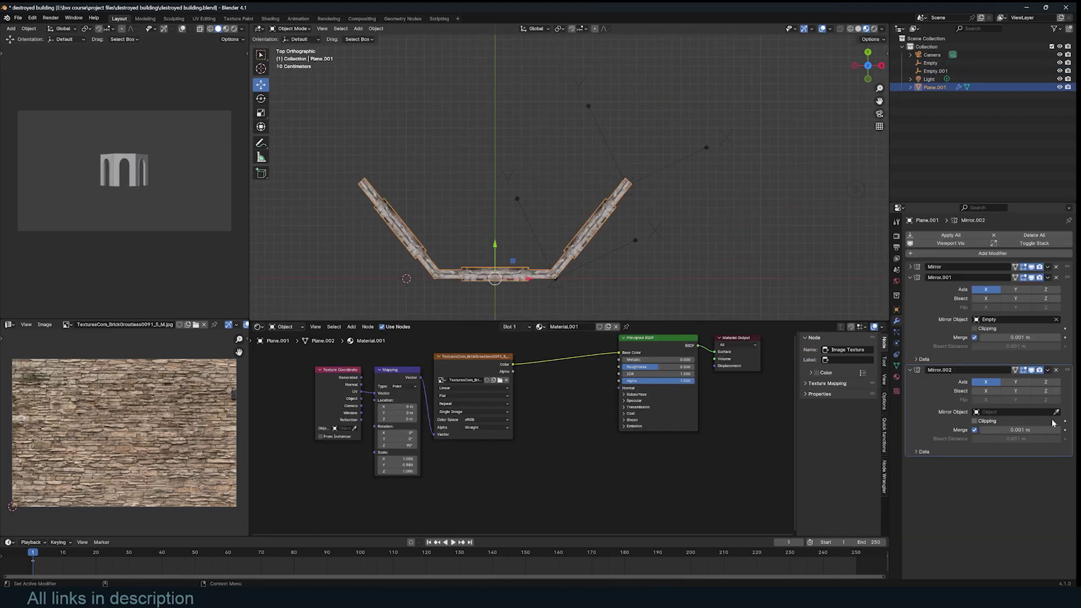
{"action": "left_click", "coordinate": [678, 160]}
{"action": "key", "text": "r"}
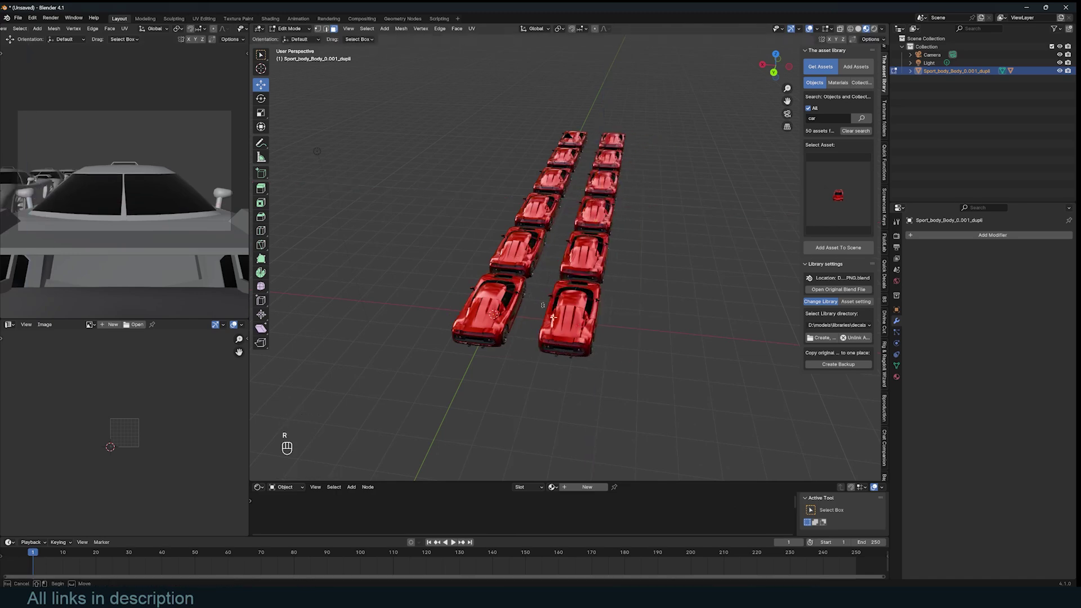
Step: In the car scene, rotate one car about the Z axis and place a rotated duplicate beside the rows
{"action": "key", "text": "r"}
{"action": "key", "text": "z"}
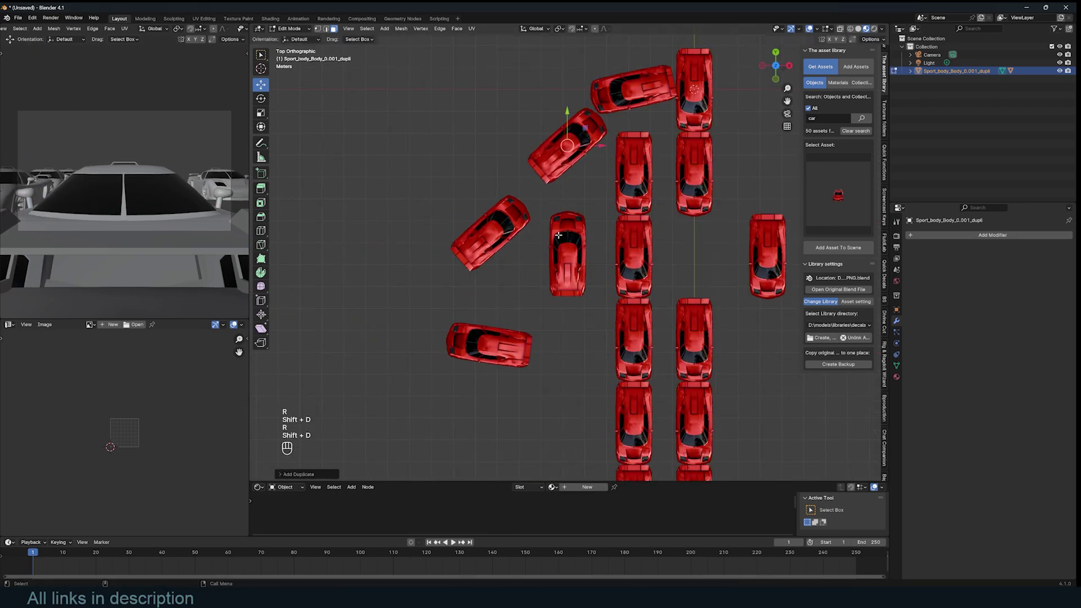
{"action": "key", "text": "shift+d"}
{"action": "key", "text": "r"}
{"action": "left_click", "coordinate": [467, 234]}
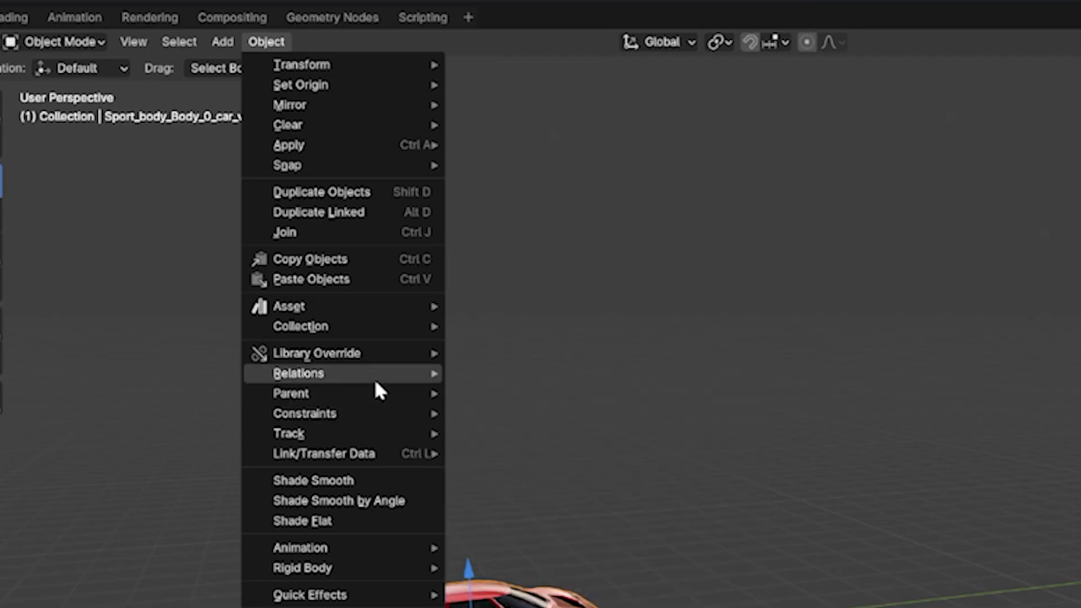
Step: Convert the car with Make Instance Face, and cancel a trial move of it
{"action": "mouse_move", "coordinate": [379, 376]}
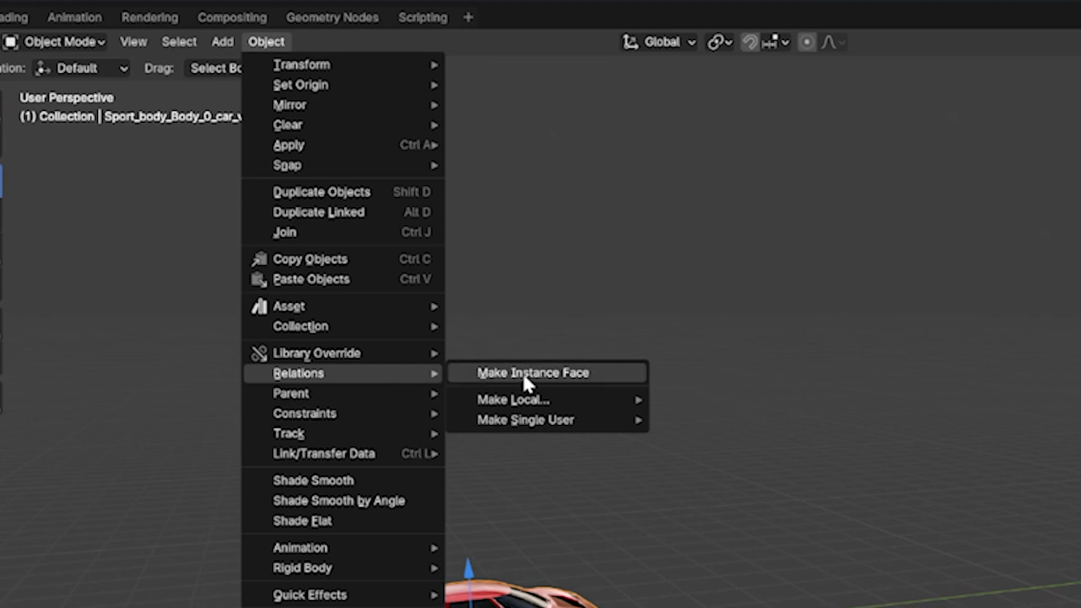
{"action": "key", "text": "g"}
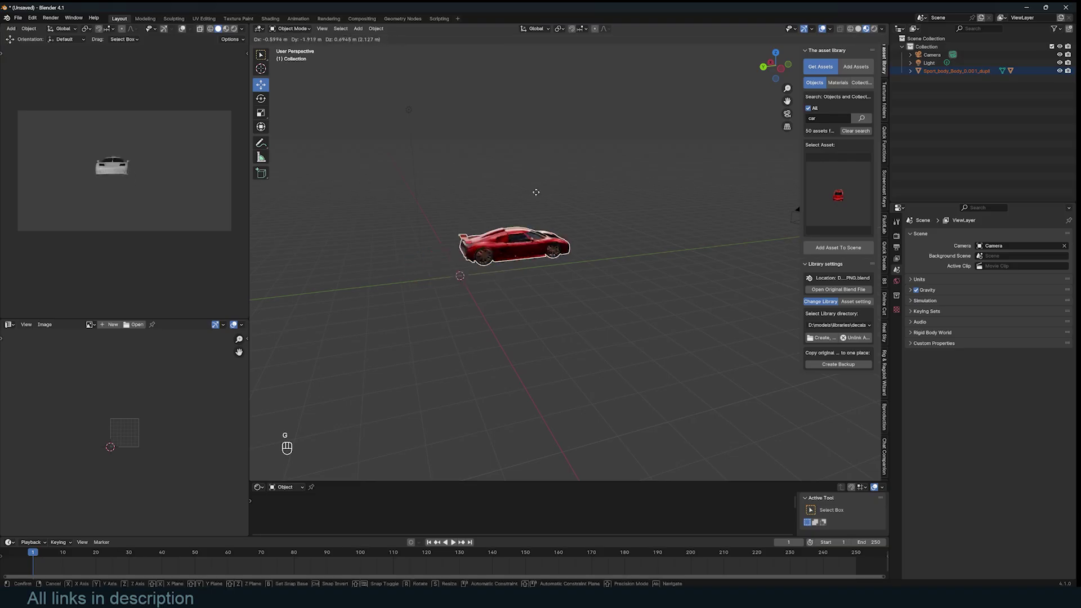
{"action": "right_click", "coordinate": [470, 168]}
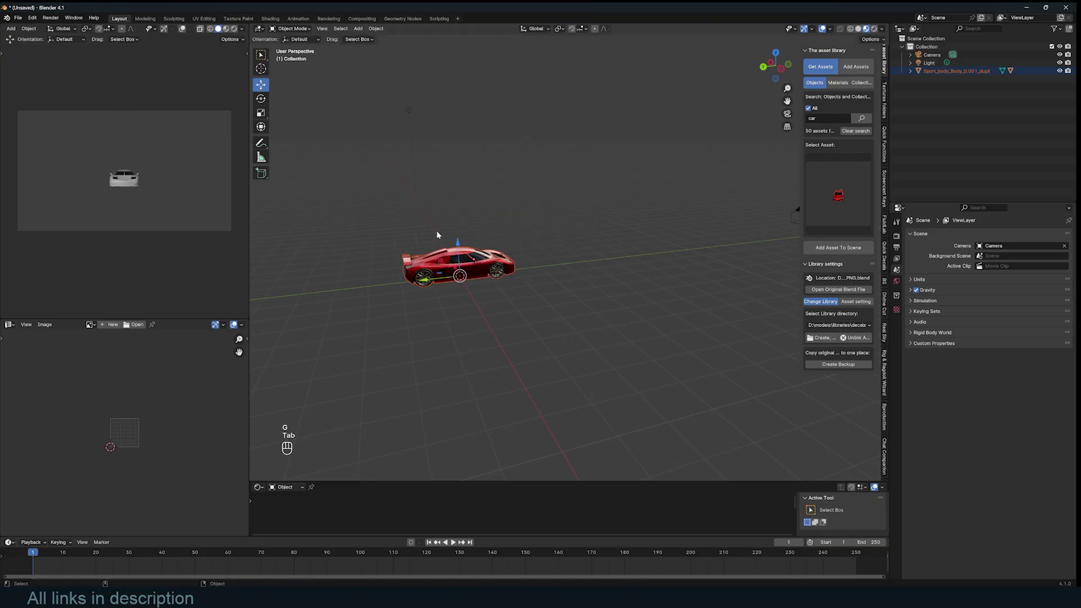
Step: In Edit Mode, duplicate the car's instance face along the Y axis and repeat the duplication four times to build a row
{"action": "key", "text": "Tab"}
{"action": "key", "text": "a"}
{"action": "key", "text": "shift+d"}
{"action": "key", "text": "x"}
{"action": "key", "text": "y"}
{"action": "left_click", "coordinate": [538, 288]}
{"action": "key", "text": "shift+r"}
{"action": "key", "text": "shift+r"}
{"action": "key", "text": "shift+r"}
{"action": "key", "text": "shift+r"}
Step: Duplicate the entire row of car faces and place the copy as a parallel second row
{"action": "middle_click_drag", "start_coordinate": [538, 288], "coordinate": [622, 307]}
{"action": "key", "text": "a"}
{"action": "key", "text": "shift+d"}
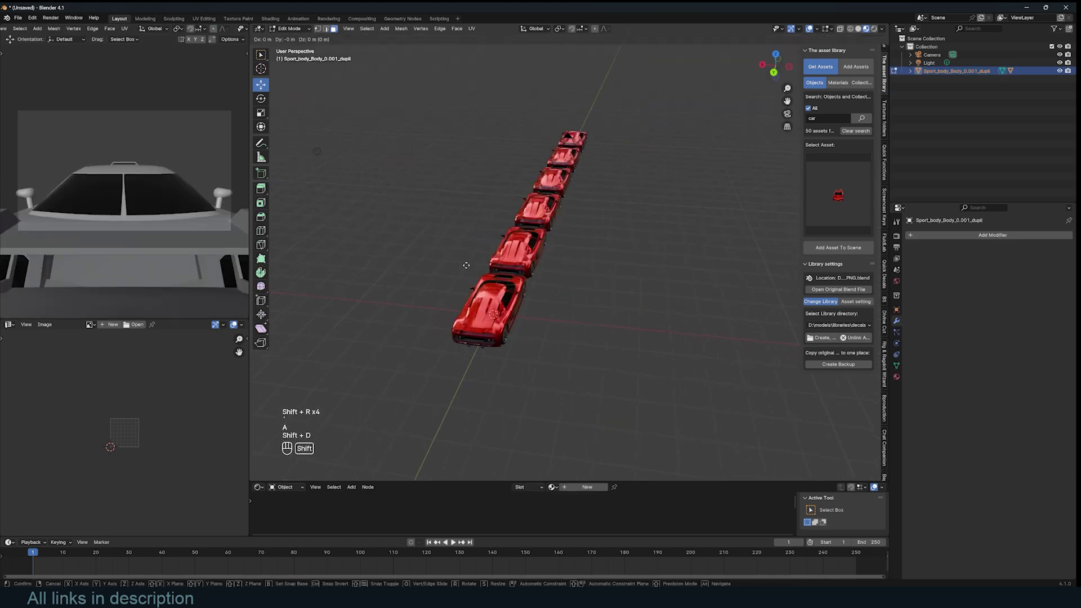
{"action": "left_click", "coordinate": [563, 282]}
Step: Rotate the front car of the second row about the Z axis
{"action": "key", "text": "r"}
{"action": "key", "text": "z"}
{"action": "key", "text": "r"}
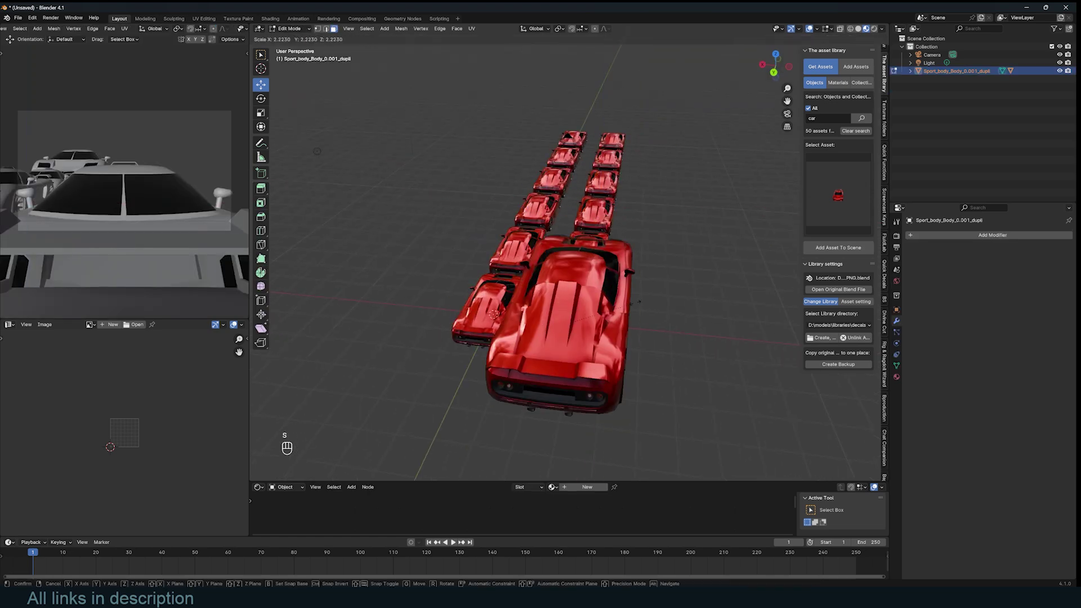
{"action": "key", "text": "z"}
{"action": "left_click", "coordinate": [563, 332]}
Step: Turn the duplicated car beside the second row about 180°, and add another rotated duplicate farther out
{"action": "key", "text": "r"}
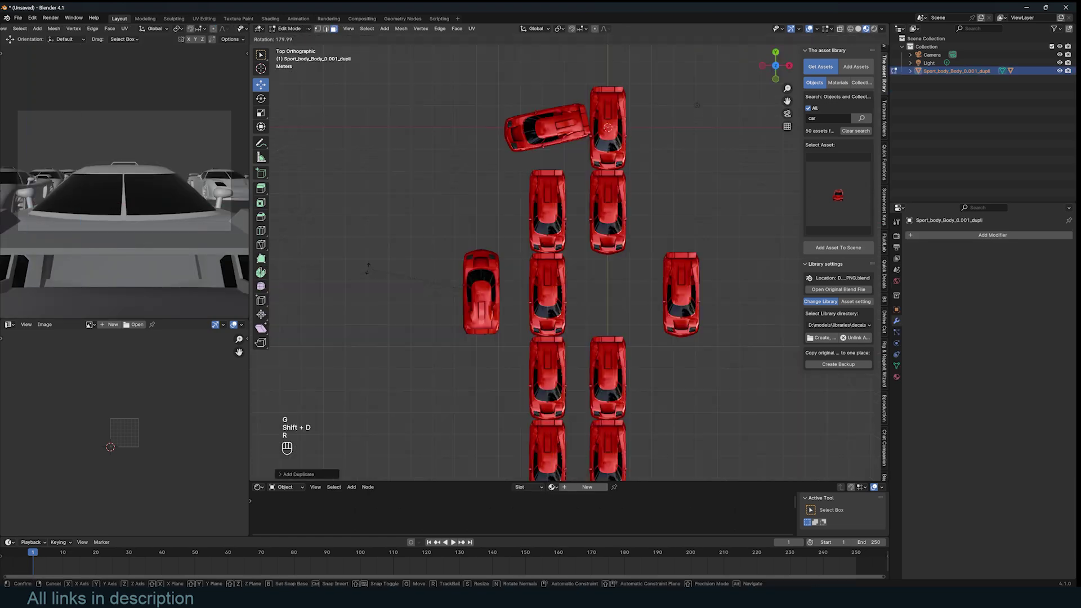
{"action": "left_click", "coordinate": [566, 281]}
{"action": "middle_click_drag", "start_coordinate": [567, 281], "coordinate": [653, 239], "text": "shift"}
{"action": "key", "text": "shift+d"}
{"action": "left_click", "coordinate": [574, 329]}
{"action": "key", "text": "r"}
{"action": "left_click", "coordinate": [500, 319]}
Step: Duplicate the car again into the open area beside the rows and give the copy a different rotation
{"action": "key", "text": "shift+d"}
{"action": "left_click", "coordinate": [506, 218]}
{"action": "key", "text": "r"}
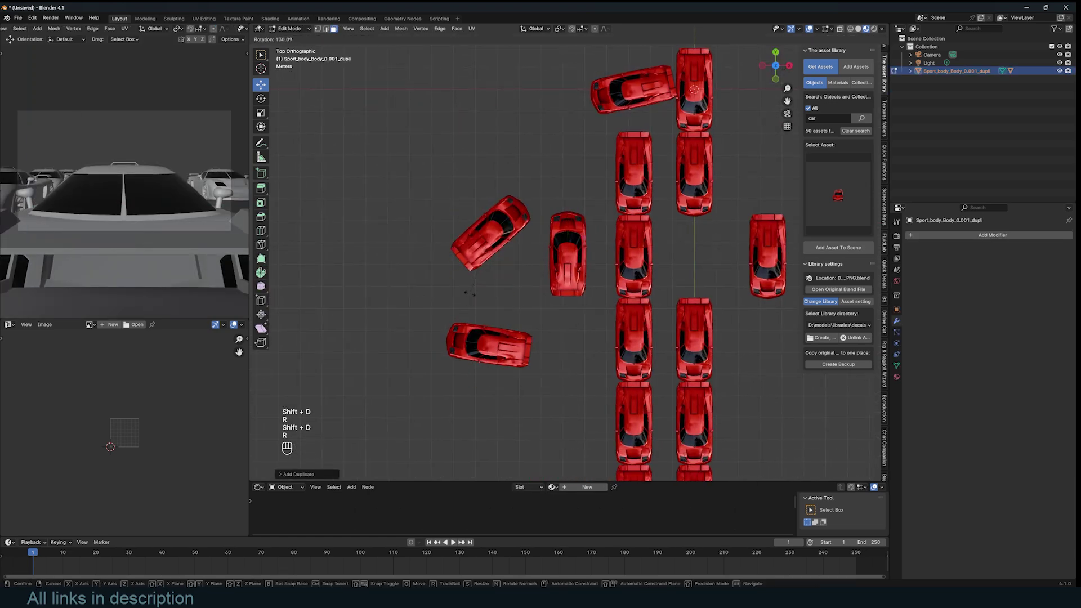
{"action": "left_click", "coordinate": [562, 196]}
{"action": "key", "text": "r"}
{"action": "left_click", "coordinate": [669, 123]}
Step: Scatter further rotated car duplicates around the open area and return to Object Mode
{"action": "key", "text": "shift+d"}
{"action": "left_click", "coordinate": [454, 135]}
{"action": "key", "text": "r"}
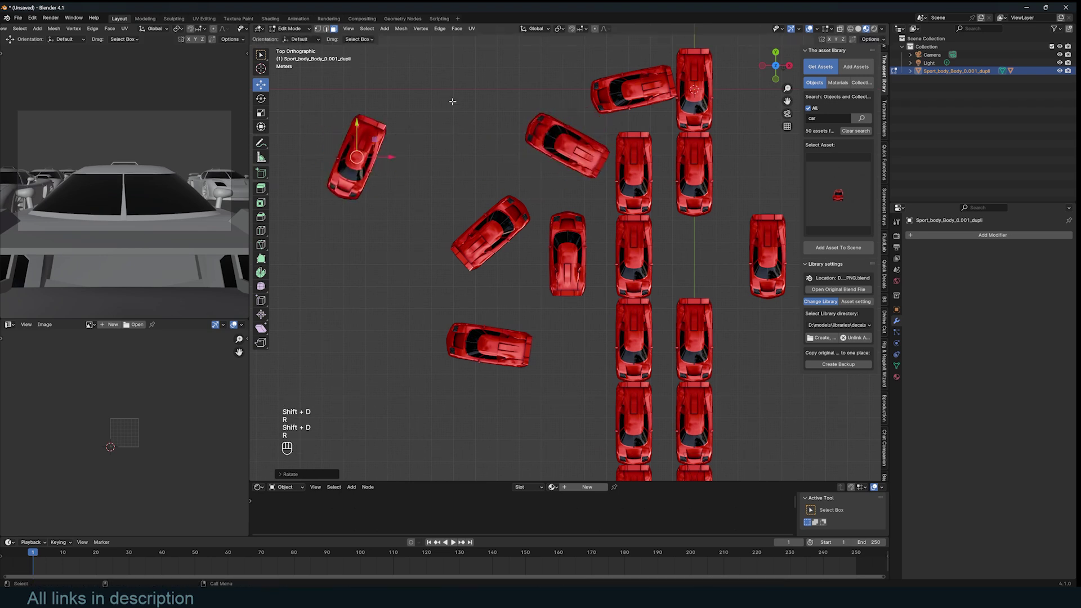
{"action": "left_click", "coordinate": [451, 101]}
{"action": "scroll", "coordinate": [408, 247], "scroll_direction": "down", "scroll_amount": 3}
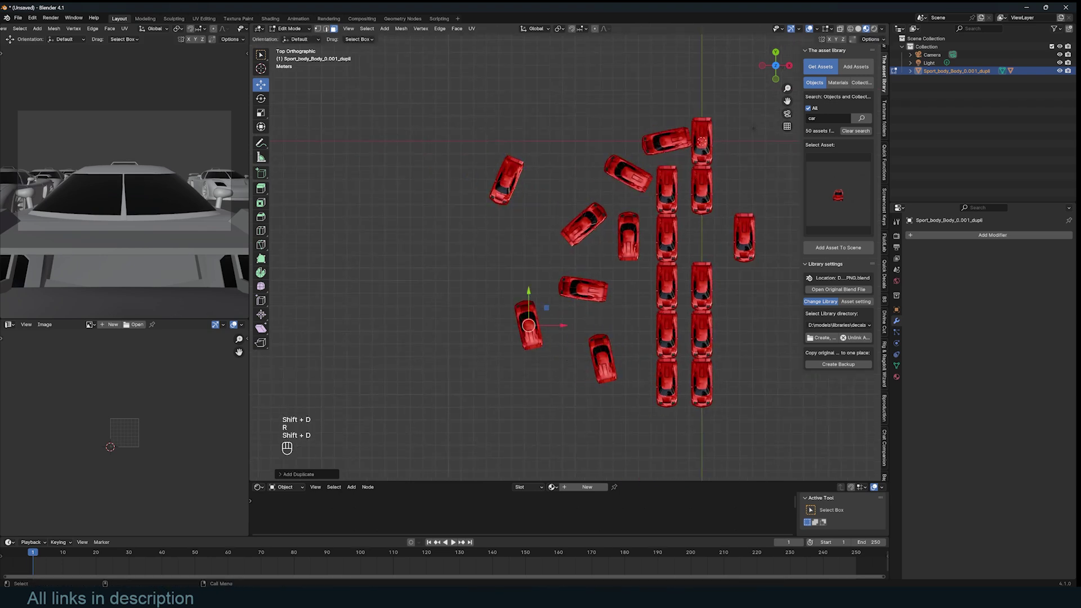
{"action": "key", "text": "a"}
{"action": "key", "text": "ctrl+z"}
{"action": "key", "text": "Tab"}
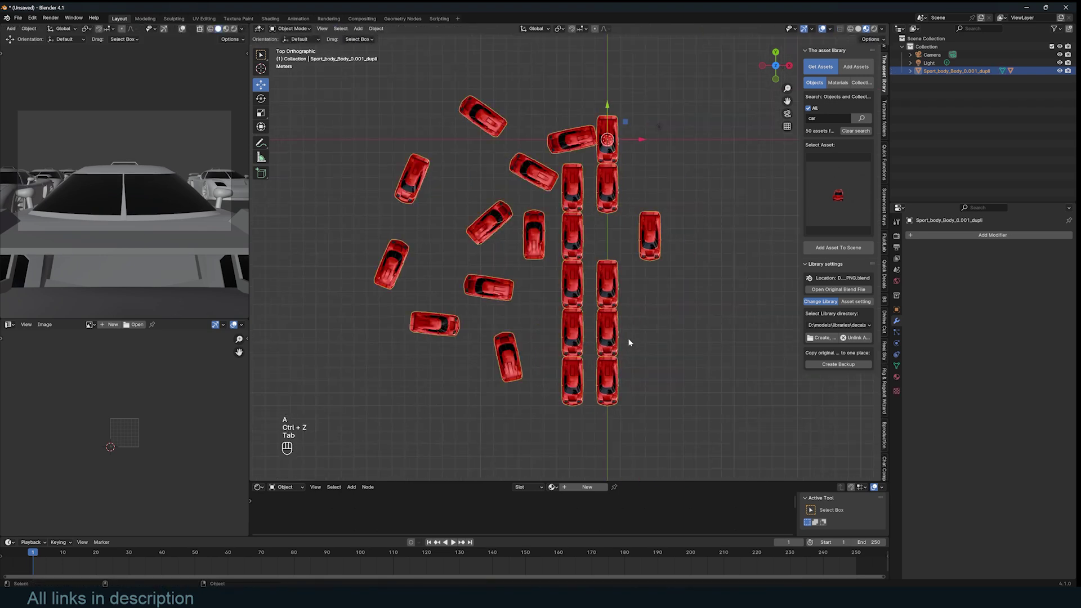
Step: Set the car instancer's Instancing option to None
{"action": "left_click", "coordinate": [897, 310]}
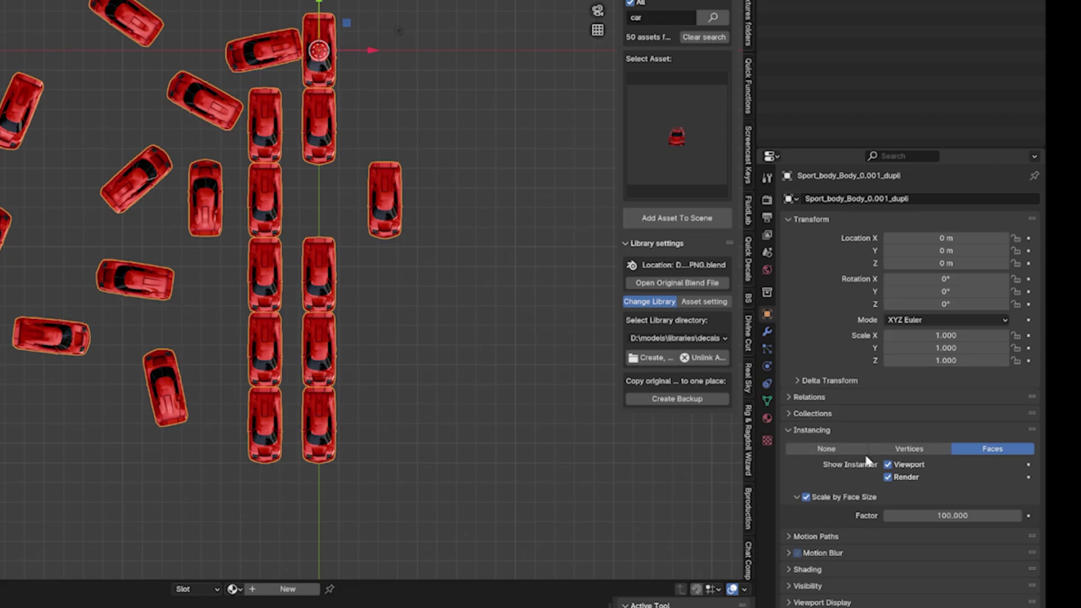
{"action": "left_click", "coordinate": [947, 398]}
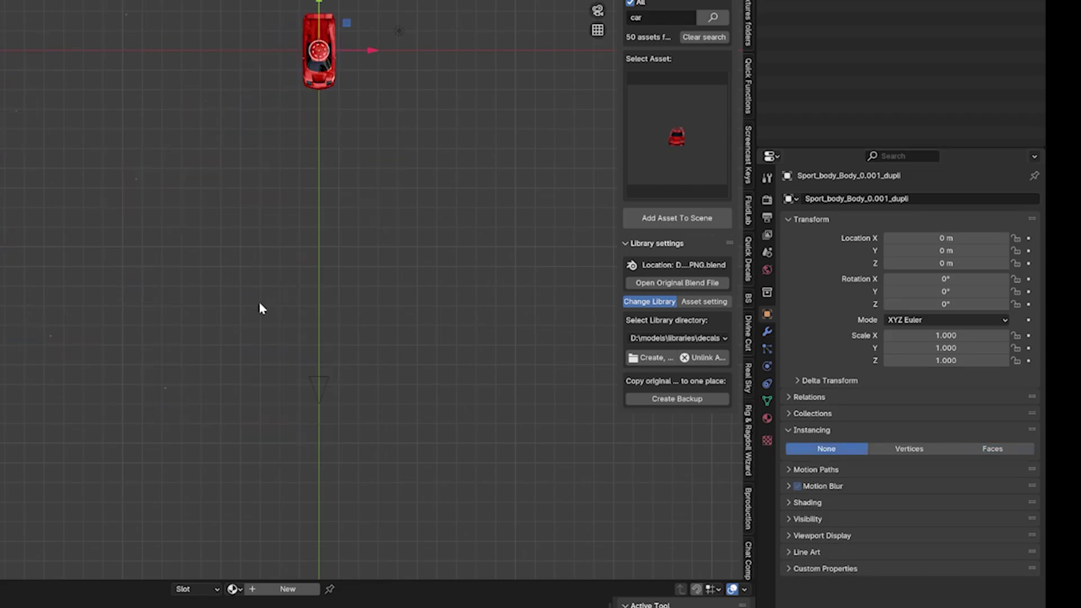
{"action": "scroll", "coordinate": [215, 337], "scroll_direction": "up", "scroll_amount": 3}
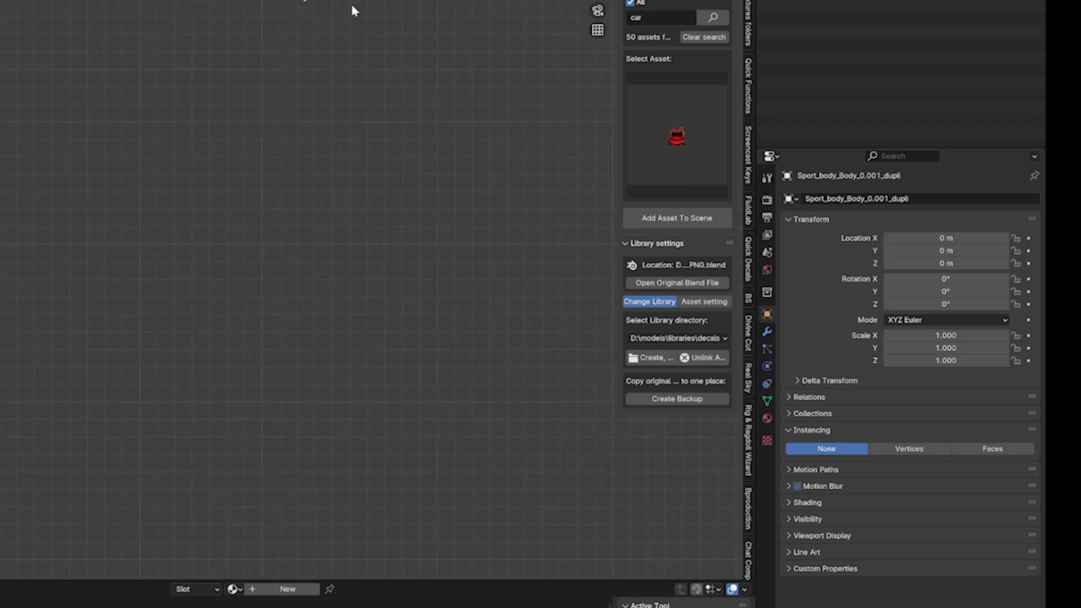
{"action": "scroll", "coordinate": [332, 237], "scroll_direction": "down", "scroll_amount": 4}
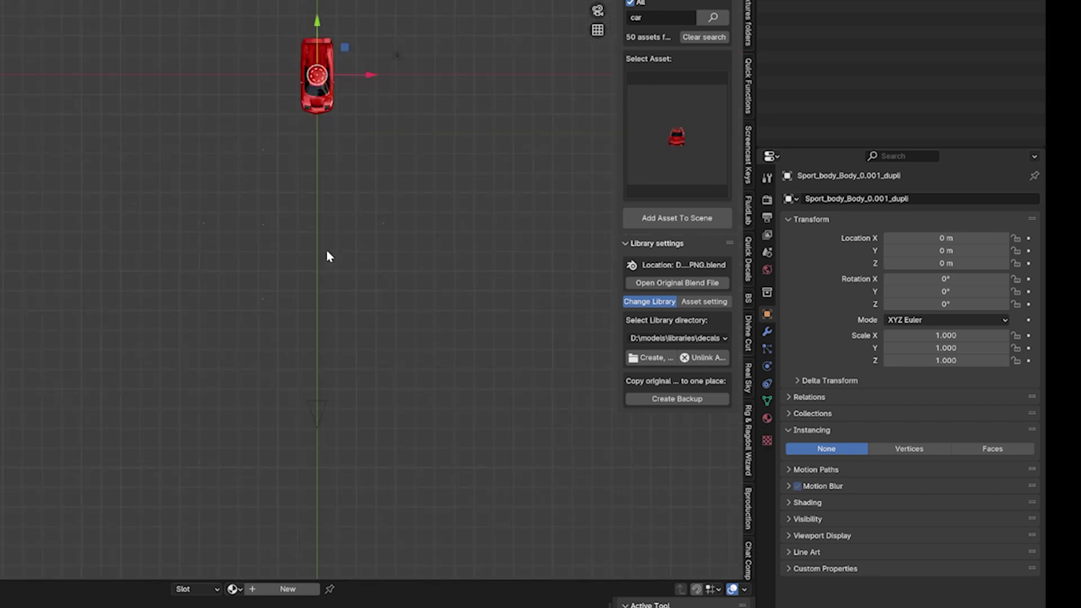
Step: Scale up all the instance faces, each around its own center
{"action": "key", "text": "period"}
{"action": "left_click", "coordinate": [360, 319]}
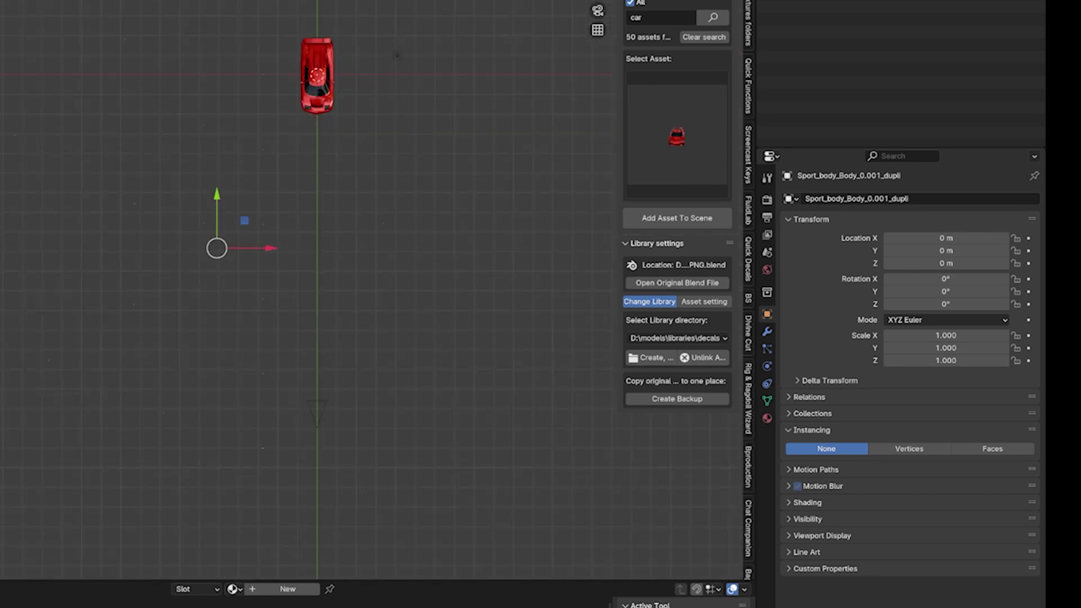
{"action": "key", "text": "s"}
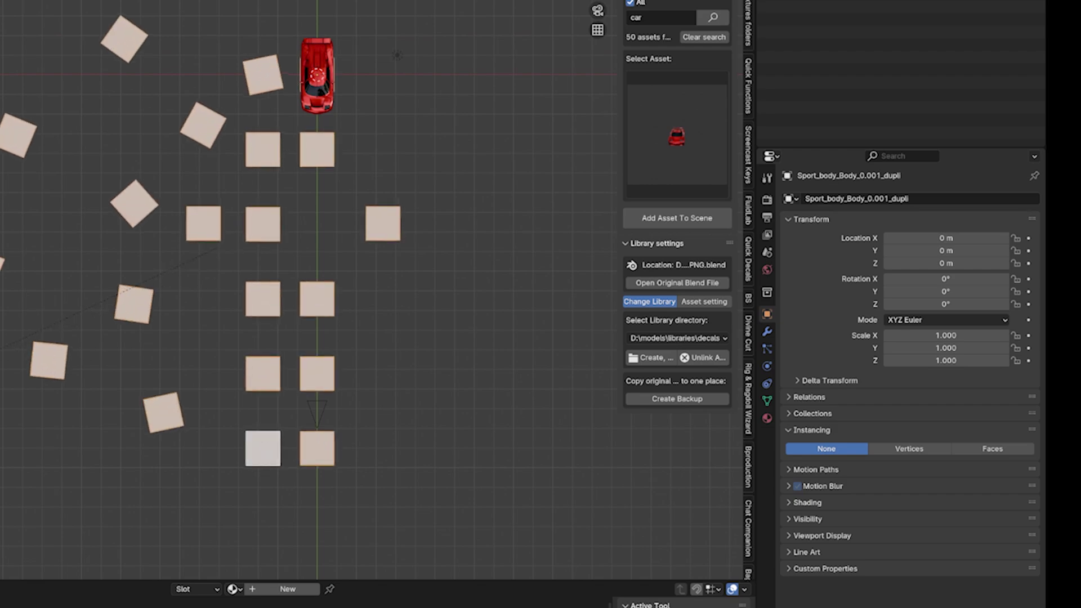
Step: Set Instancing back to Faces and set the Scale by Face Size factor to 0.510
{"action": "left_click", "coordinate": [992, 449]}
{"action": "scroll", "coordinate": [345, 201], "scroll_direction": "down", "scroll_amount": 5}
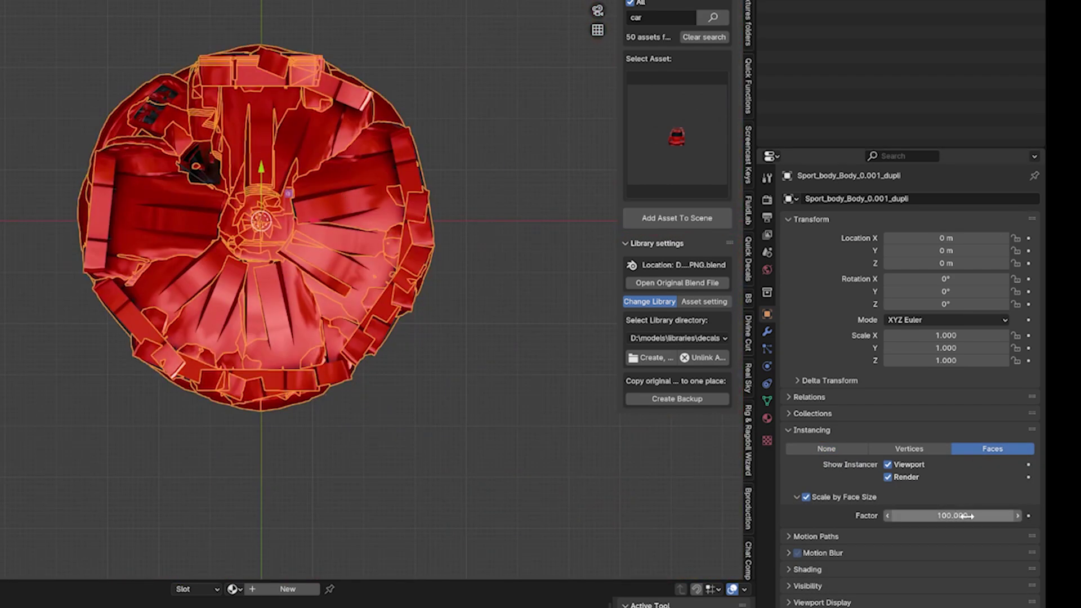
{"action": "left_click_drag", "start_coordinate": [967, 516], "coordinate": [937, 515]}
{"action": "scroll", "coordinate": [217, 273], "scroll_direction": "up", "scroll_amount": 15}
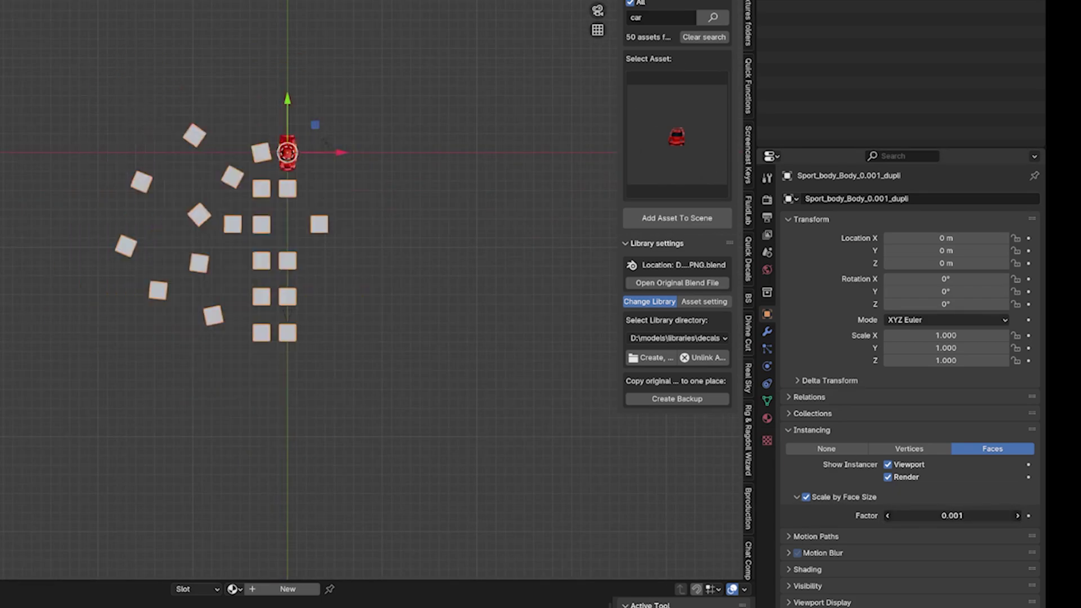
{"action": "scroll", "coordinate": [671, 297], "scroll_direction": "up", "scroll_amount": 6}
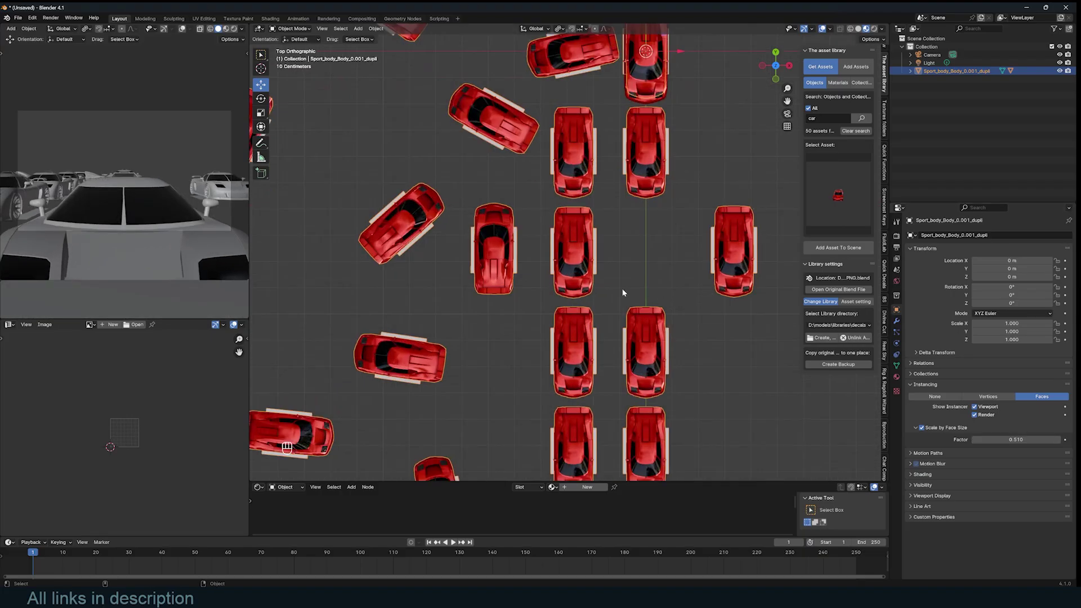
Step: Turn off Show Instancer for viewport and render, and select the original car nested under the instancer
{"action": "key", "text": "alt+a"}
{"action": "key", "text": "Tab"}
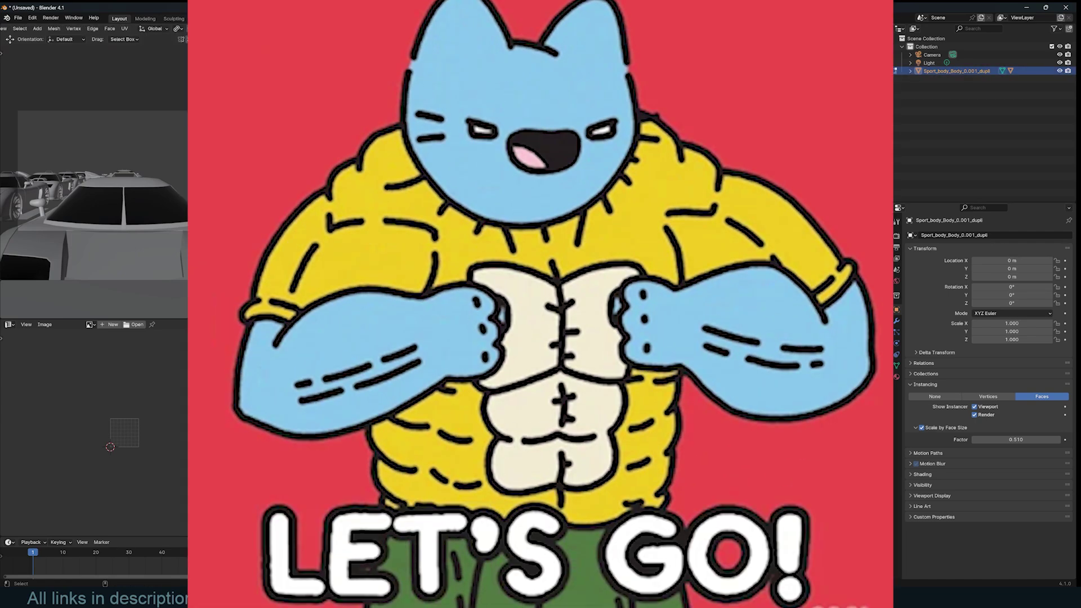
{"action": "key", "text": "Tab"}
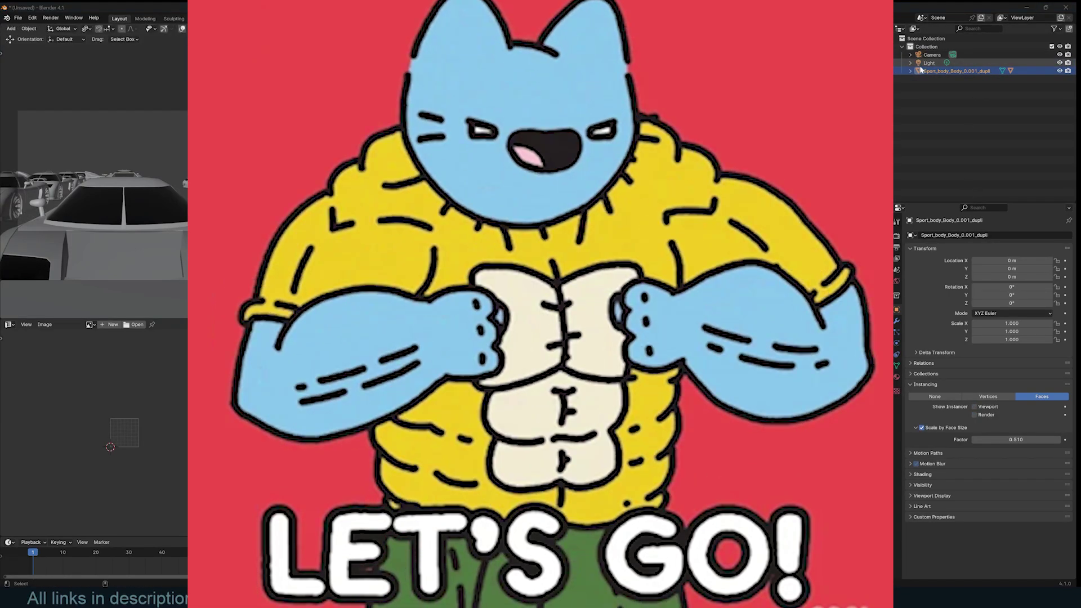
{"action": "left_click", "coordinate": [910, 71]}
{"action": "left_click", "coordinate": [951, 89]}
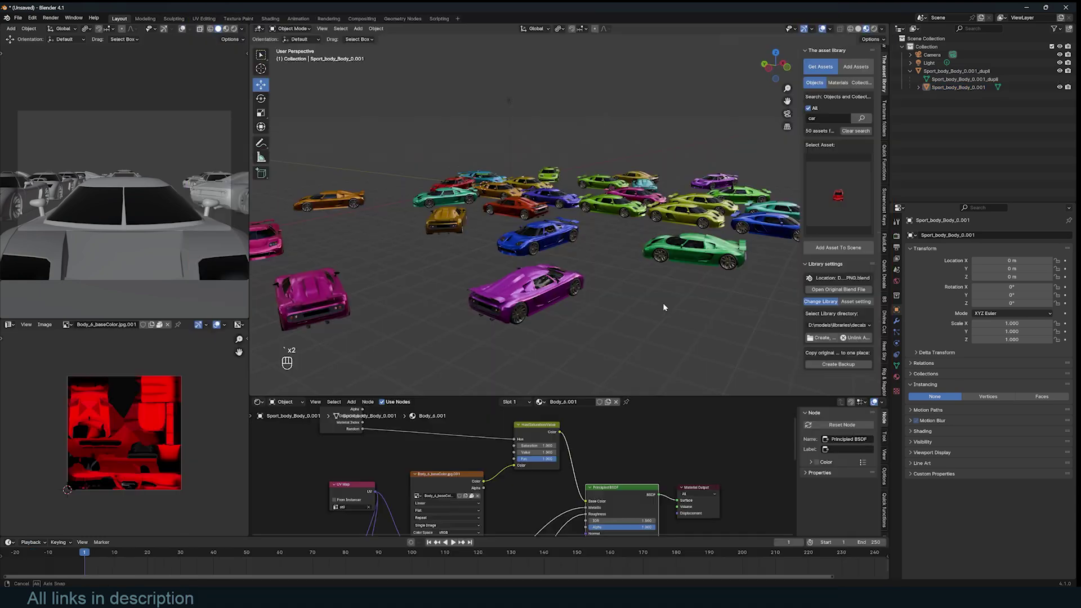
{"action": "middle_click_drag", "start_coordinate": [663, 305], "coordinate": [521, 307]}
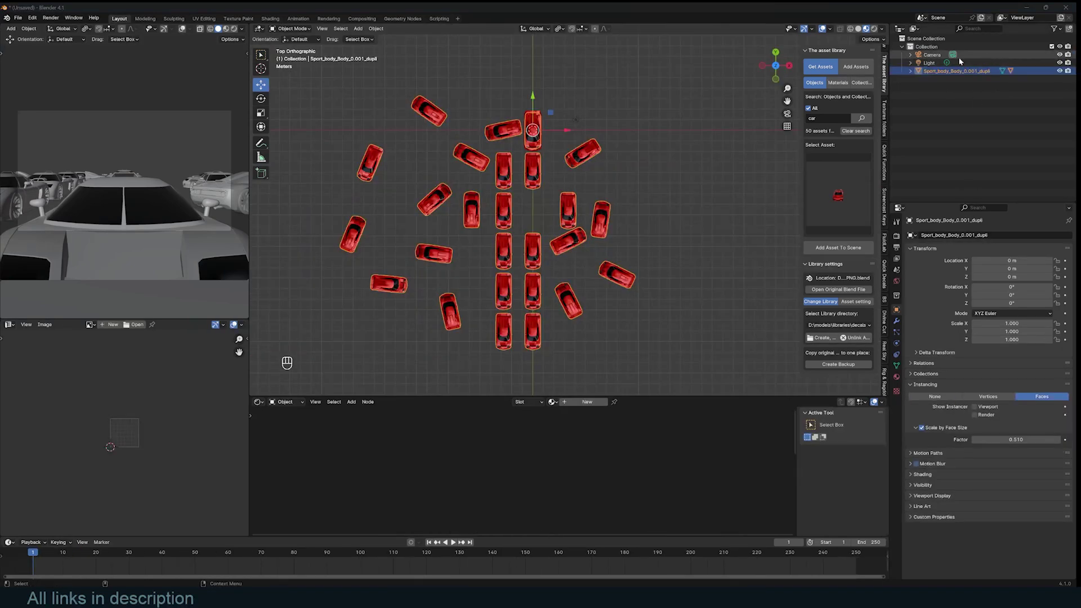
Step: Select the nested Sport_body_Body_0.001 object to access its Body_6.001 material nodes
{"action": "left_click", "coordinate": [911, 71]}
{"action": "left_click", "coordinate": [951, 88]}
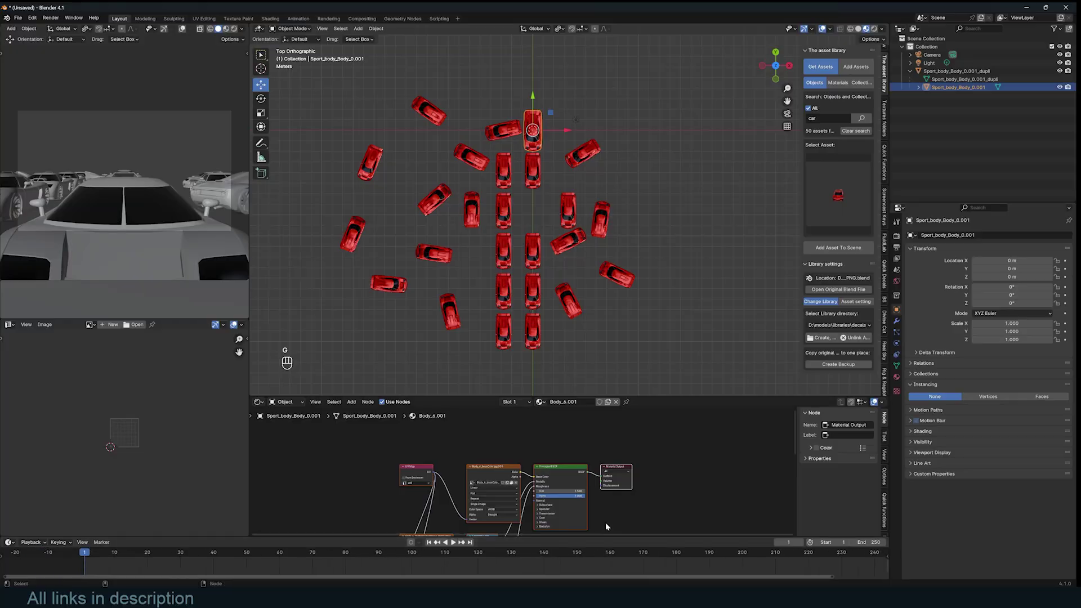
{"action": "scroll", "coordinate": [644, 468], "scroll_direction": "up", "scroll_amount": 3}
{"action": "middle_click_drag", "start_coordinate": [495, 492], "coordinate": [606, 481]}
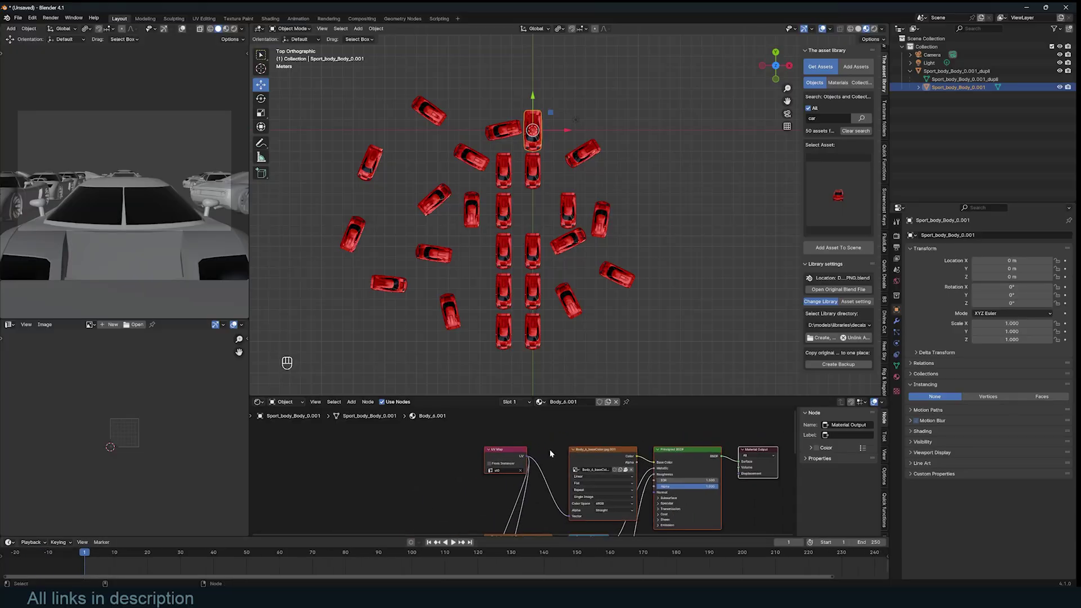
{"action": "middle_click_drag", "start_coordinate": [550, 451], "coordinate": [483, 485]}
Step: Move the Principled BSDF and Material Output nodes away from the base color texture to make room between them
{"action": "left_click_drag", "start_coordinate": [544, 483], "coordinate": [536, 474]}
{"action": "left_click_drag", "start_coordinate": [750, 453], "coordinate": [612, 504]}
{"action": "left_click_drag", "start_coordinate": [616, 488], "coordinate": [688, 492]}
Step: Add an Object Info node to the car's material
{"action": "scroll", "coordinate": [540, 467], "scroll_direction": "up", "scroll_amount": 3}
{"action": "middle_click_drag", "start_coordinate": [550, 453], "coordinate": [532, 461]}
{"action": "key", "text": "shift+a"}
{"action": "left_click", "coordinate": [528, 452]}
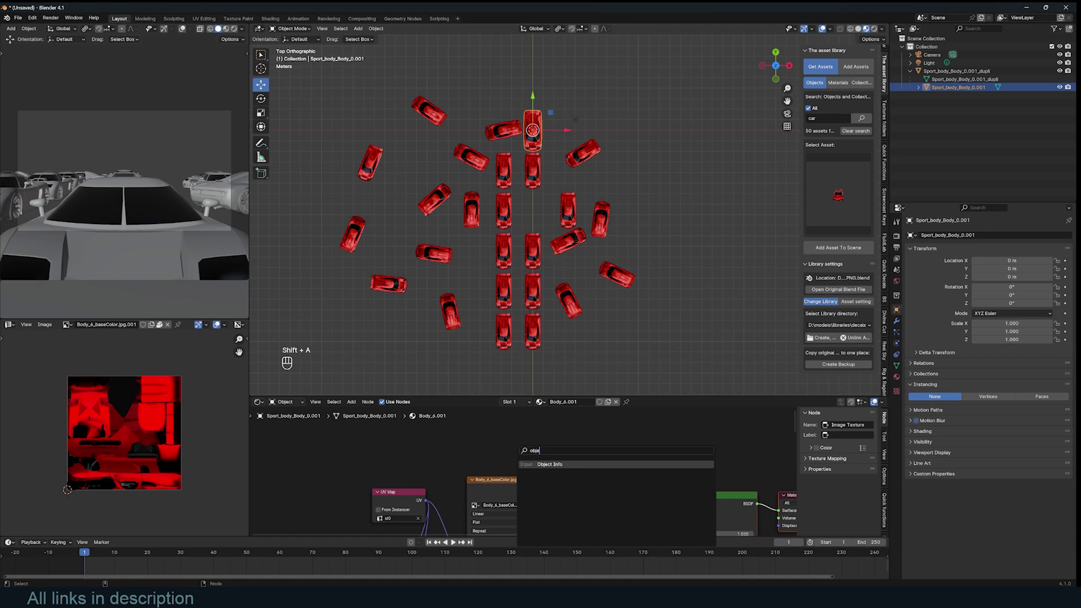
{"action": "key", "text": "Return"}
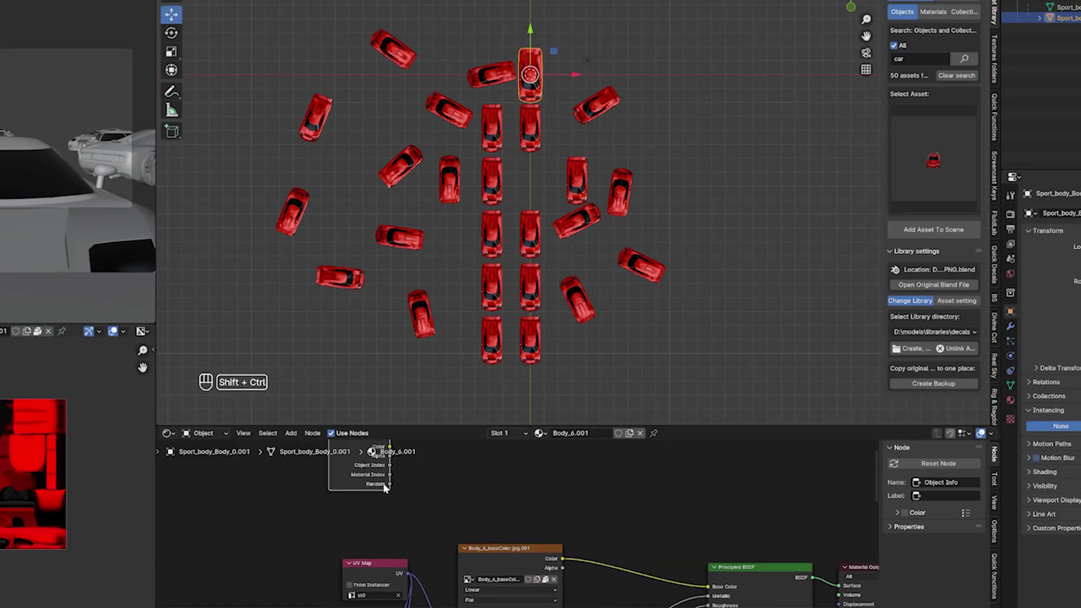
Step: Preview the Object Info node's Random output on the instanced cars in place of the Principled BSDF shading
{"action": "left_click", "coordinate": [383, 484], "text": "ctrl+shift"}
{"action": "left_click", "coordinate": [383, 484], "text": "ctrl+shift"}
{"action": "left_click", "coordinate": [383, 484], "text": "ctrl+shift"}
{"action": "left_click", "coordinate": [383, 484], "text": "ctrl+shift"}
{"action": "left_click", "coordinate": [383, 484], "text": "ctrl+shift"}
{"action": "middle_click_drag", "start_coordinate": [511, 486], "coordinate": [531, 476]}
{"action": "scroll", "coordinate": [528, 482], "scroll_direction": "up", "scroll_amount": 2}
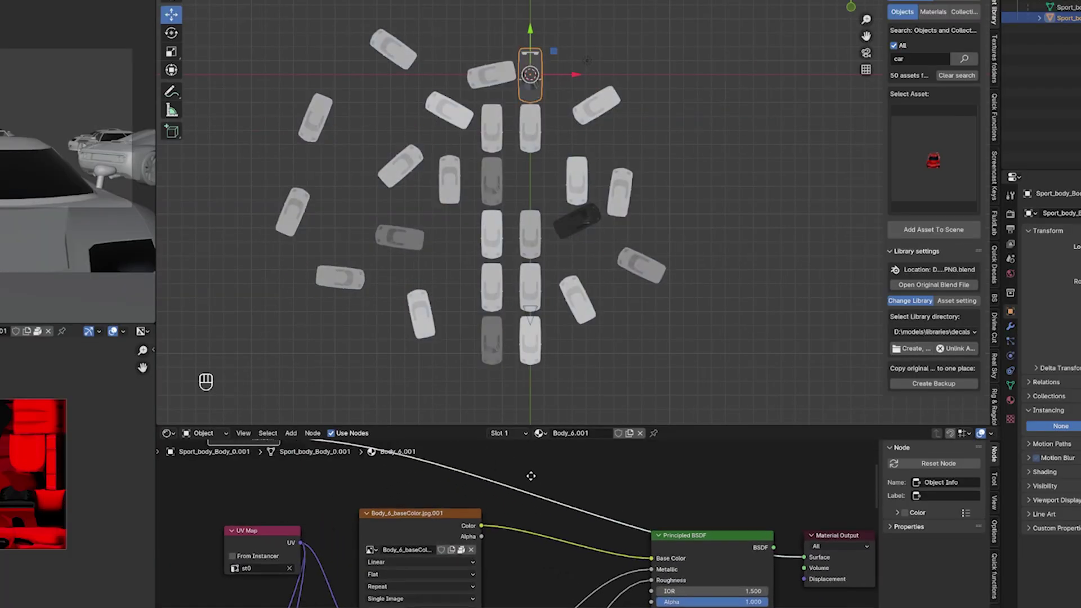
{"action": "key", "text": "shift+a"}
{"action": "left_click", "coordinate": [531, 476]}
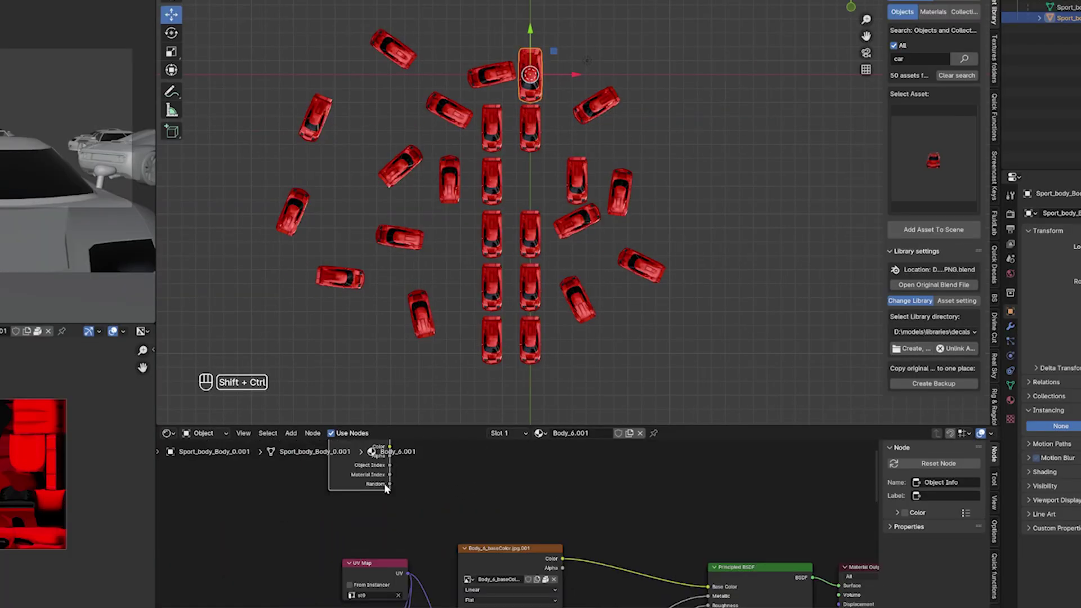
{"action": "left_click", "coordinate": [384, 485], "text": "ctrl+shift"}
{"action": "left_click", "coordinate": [383, 485], "text": "ctrl+shift"}
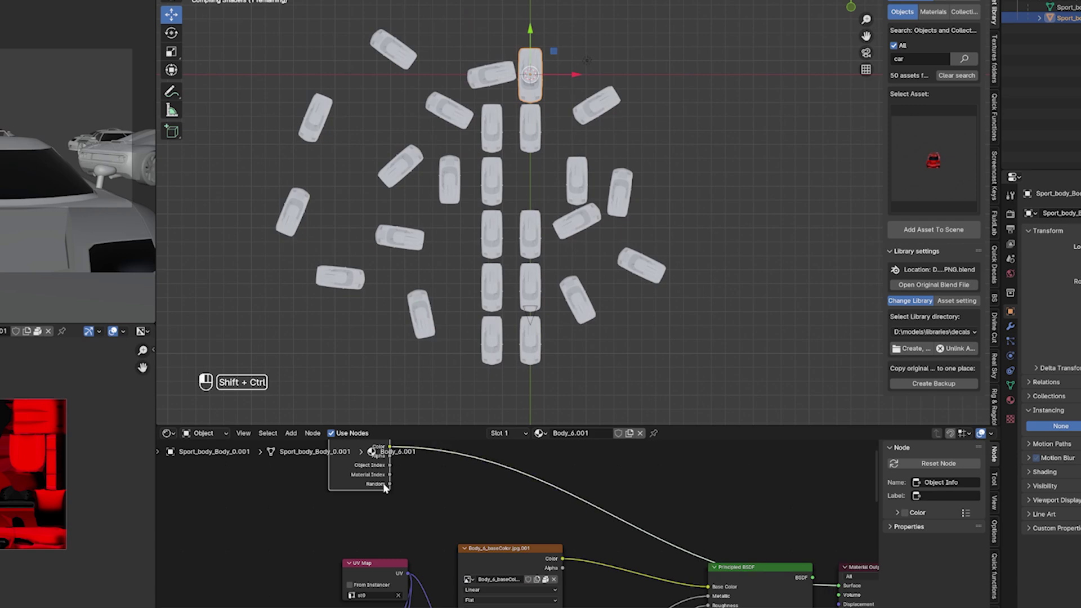
{"action": "left_click", "coordinate": [383, 482], "text": "ctrl+shift"}
{"action": "left_click", "coordinate": [382, 482], "text": "ctrl+shift"}
{"action": "left_click", "coordinate": [383, 481], "text": "ctrl+shift"}
{"action": "left_click", "coordinate": [382, 482], "text": "ctrl+shift"}
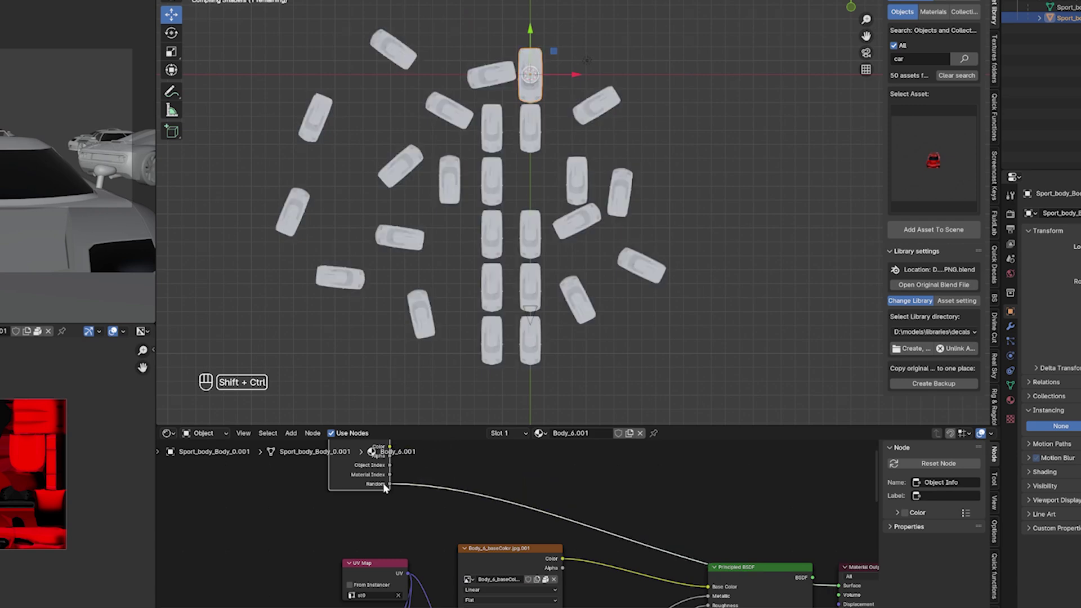
{"action": "middle_click_drag", "start_coordinate": [522, 488], "coordinate": [485, 463]}
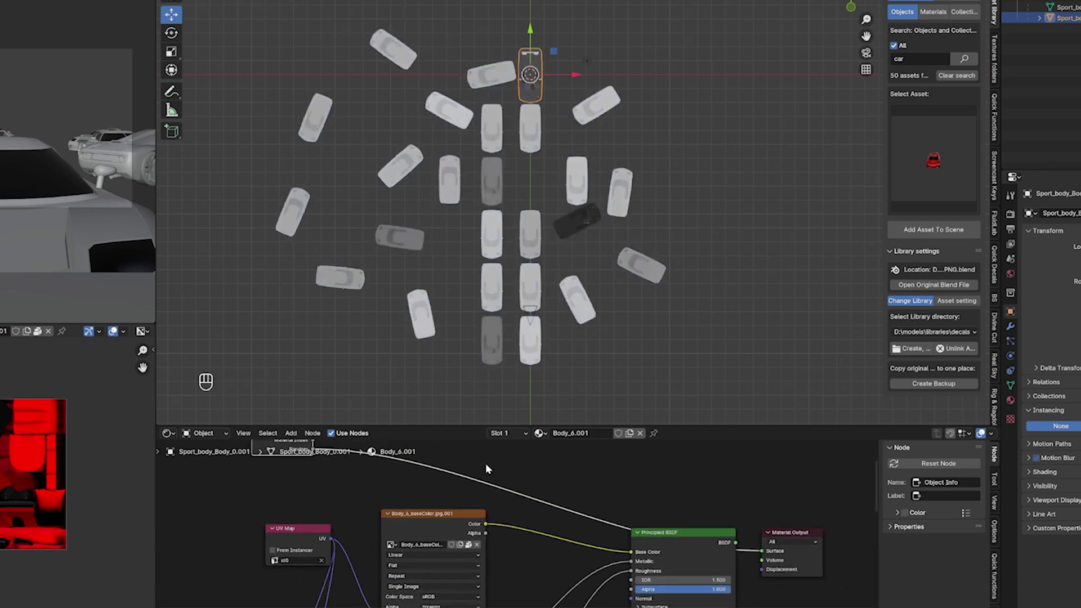
Step: Add a Hue/Saturation/Value node to the car material above the base color texture
{"action": "scroll", "coordinate": [529, 471], "scroll_direction": "up", "scroll_amount": 1}
{"action": "key", "text": "shift+a"}
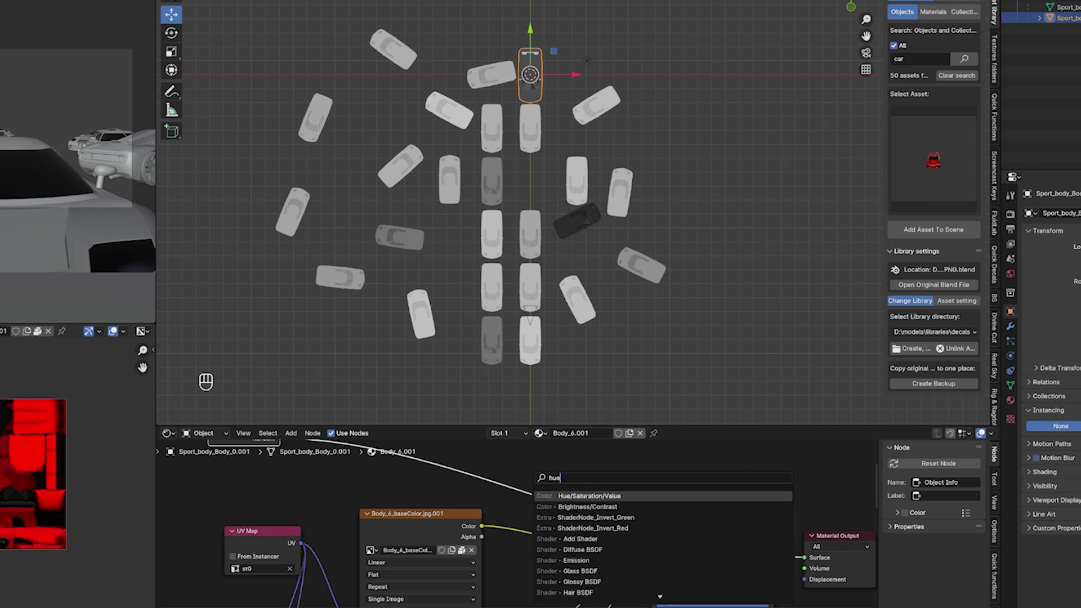
{"action": "key", "text": "Return"}
{"action": "left_click", "coordinate": [600, 486]}
Step: Link the base color texture to the Hue/Saturation/Value node's Color and Object Info's Random to its Hue, and preview the node's output
{"action": "middle_click_drag", "start_coordinate": [487, 604], "coordinate": [476, 567]}
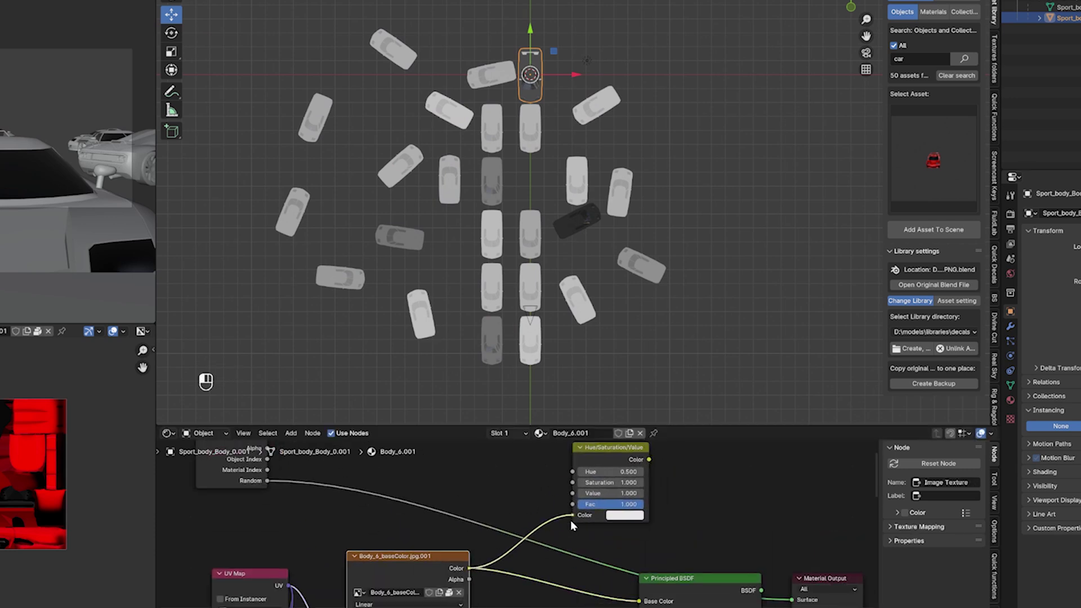
{"action": "middle_click_drag", "start_coordinate": [459, 502], "coordinate": [454, 524]}
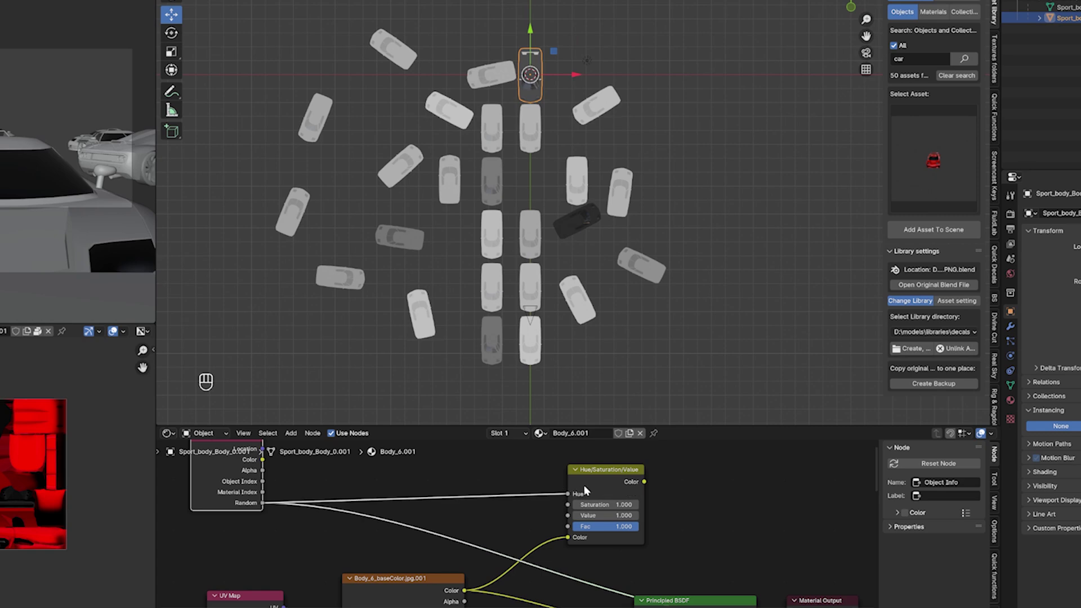
{"action": "left_click", "coordinate": [600, 479], "text": "ctrl+shift"}
{"action": "middle_click_drag", "start_coordinate": [451, 270], "coordinate": [549, 197]}
{"action": "middle_click_drag", "start_coordinate": [634, 607], "coordinate": [643, 604]}
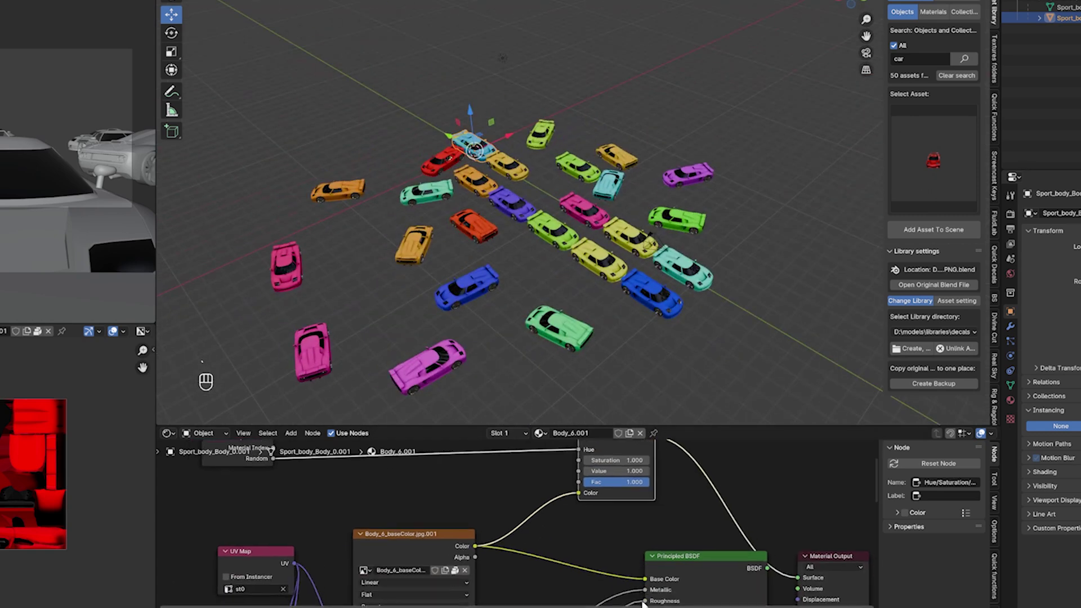
Step: Connect the Hue/Saturation/Value color to the Principled BSDF's Base Color and route the Principled BSDF back to the Material Output's Surface
{"action": "scroll", "coordinate": [642, 492], "scroll_direction": "down", "scroll_amount": 3}
{"action": "middle_click_drag", "start_coordinate": [642, 492], "coordinate": [627, 525]}
{"action": "left_click_drag", "start_coordinate": [598, 479], "coordinate": [557, 500]}
{"action": "middle_click_drag", "start_coordinate": [556, 500], "coordinate": [543, 468]}
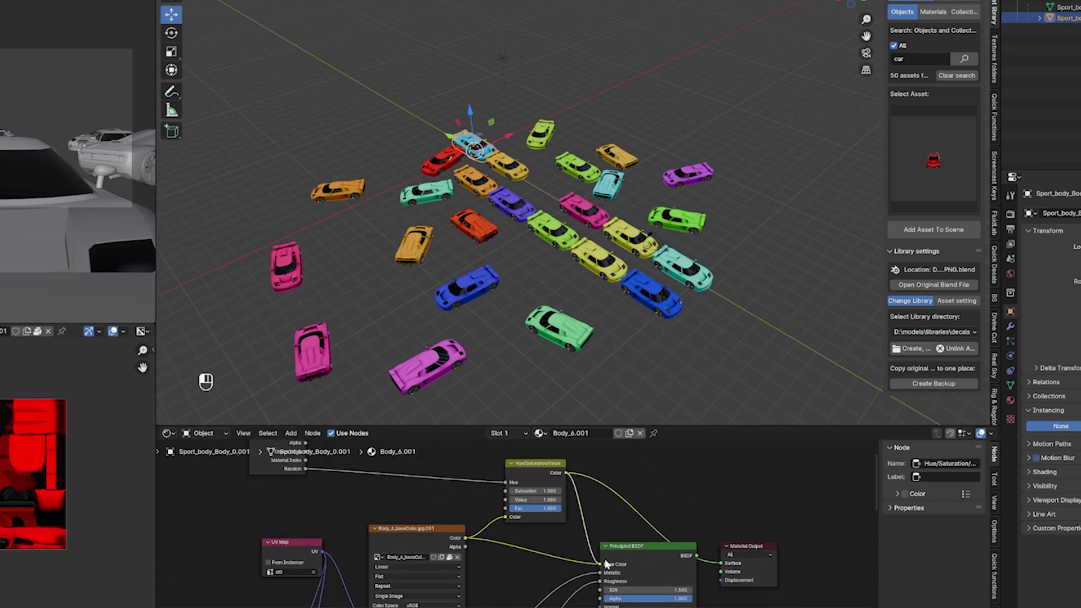
{"action": "left_click_drag", "start_coordinate": [605, 562], "coordinate": [604, 563]}
{"action": "left_click", "coordinate": [656, 557], "text": "ctrl+shift"}
{"action": "key", "text": "alt+a"}
Step: Add an Image Texture node with the grunge_map_004 bitmap beside the UV Map node in the car material
{"action": "key", "text": "grave"}
{"action": "key", "text": "grave"}
{"action": "middle_click_drag", "start_coordinate": [602, 346], "coordinate": [514, 307]}
{"action": "scroll", "coordinate": [509, 290], "scroll_direction": "up", "scroll_amount": 3}
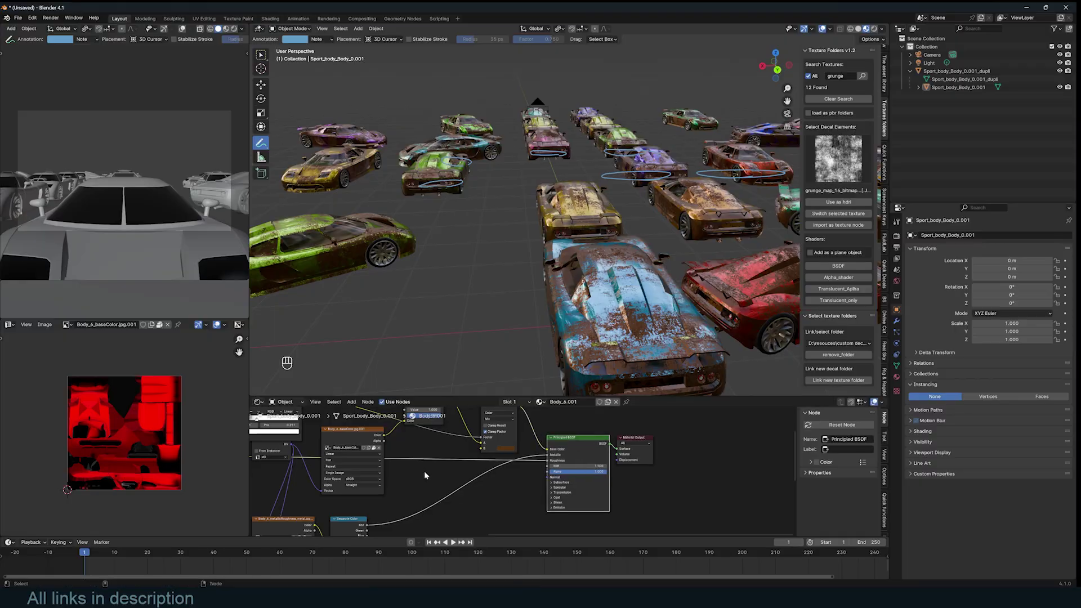
{"action": "middle_click_drag", "start_coordinate": [584, 447], "coordinate": [603, 435], "text": "shift"}
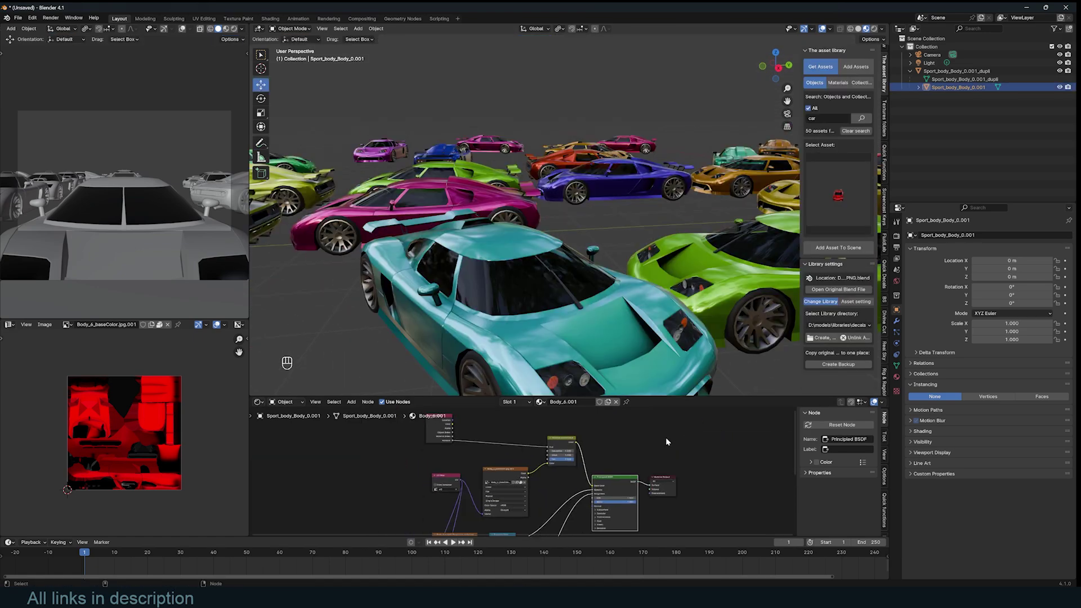
{"action": "key", "text": "shift+a"}
{"action": "type", "text": "im"}
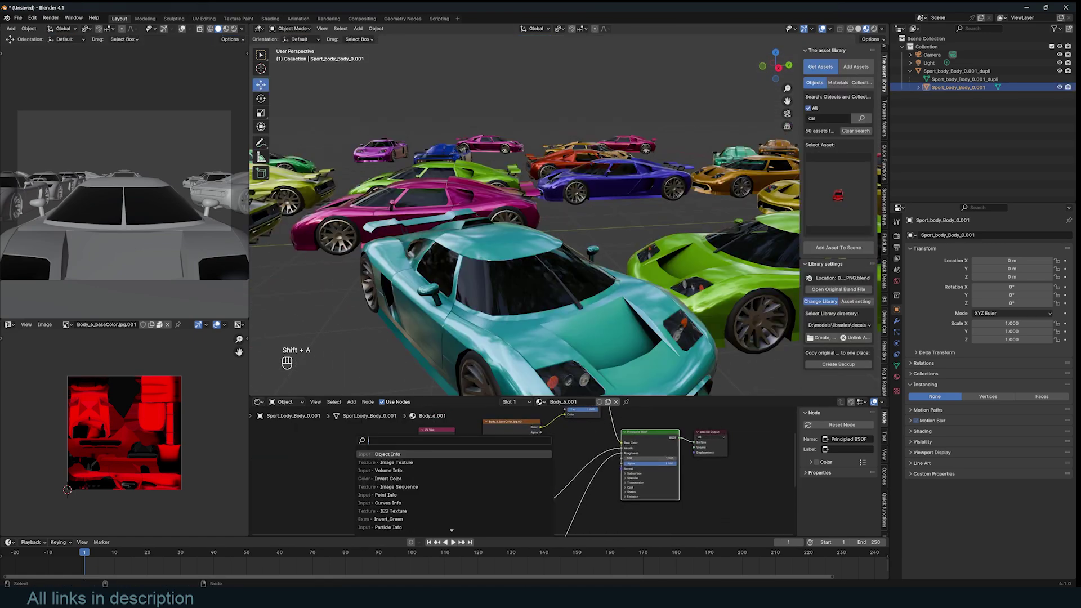
{"action": "key", "text": "Return"}
{"action": "left_click", "coordinate": [337, 442]}
{"action": "left_click", "coordinate": [366, 455]}
{"action": "left_click", "coordinate": [675, 398]}
{"action": "scroll", "coordinate": [421, 429], "scroll_direction": "up", "scroll_amount": 1}
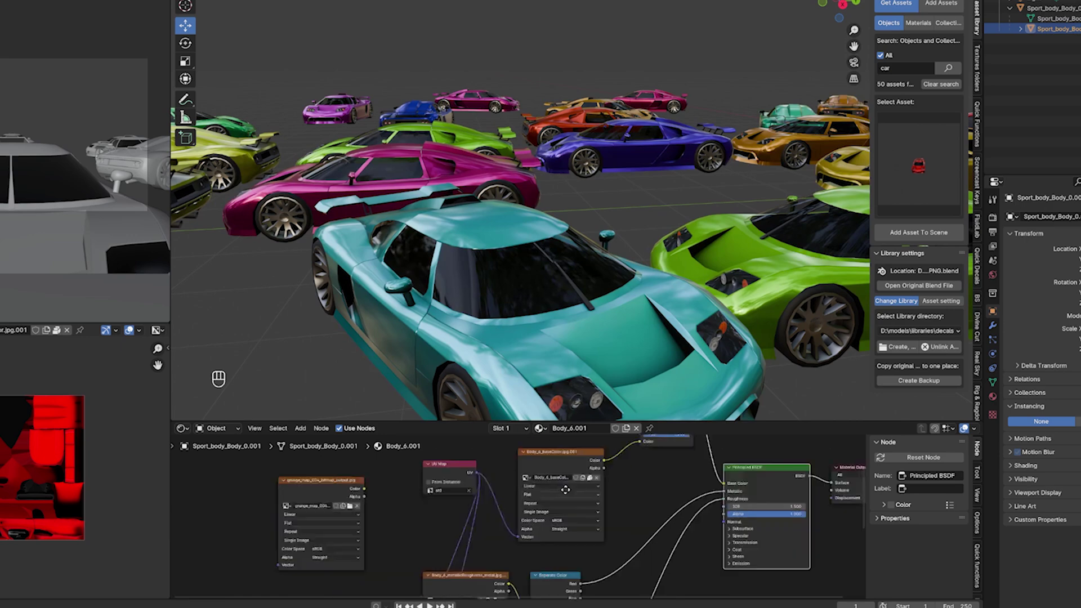
Step: Connect the grunge texture's Color to the Principled BSDF's Roughness
{"action": "middle_click_drag", "start_coordinate": [565, 490], "coordinate": [621, 479]}
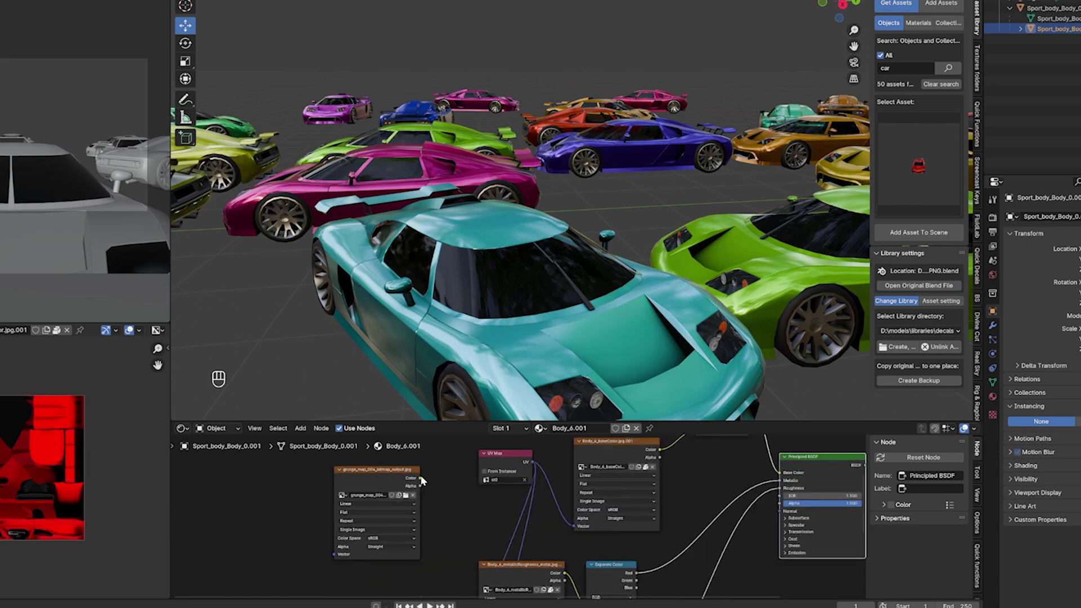
{"action": "left_click_drag", "start_coordinate": [776, 490], "coordinate": [776, 489]}
{"action": "scroll", "coordinate": [647, 146], "scroll_direction": "down", "scroll_amount": 2}
{"action": "middle_click_drag", "start_coordinate": [625, 135], "coordinate": [636, 180]}
{"action": "scroll", "coordinate": [456, 484], "scroll_direction": "up", "scroll_amount": 2}
Step: Add Texture Coordinate and Mapping nodes to the grunge texture and adjust its X, Y and Z mapping scale together
{"action": "middle_click_drag", "start_coordinate": [446, 501], "coordinate": [536, 477]}
{"action": "key", "text": "ctrl+t"}
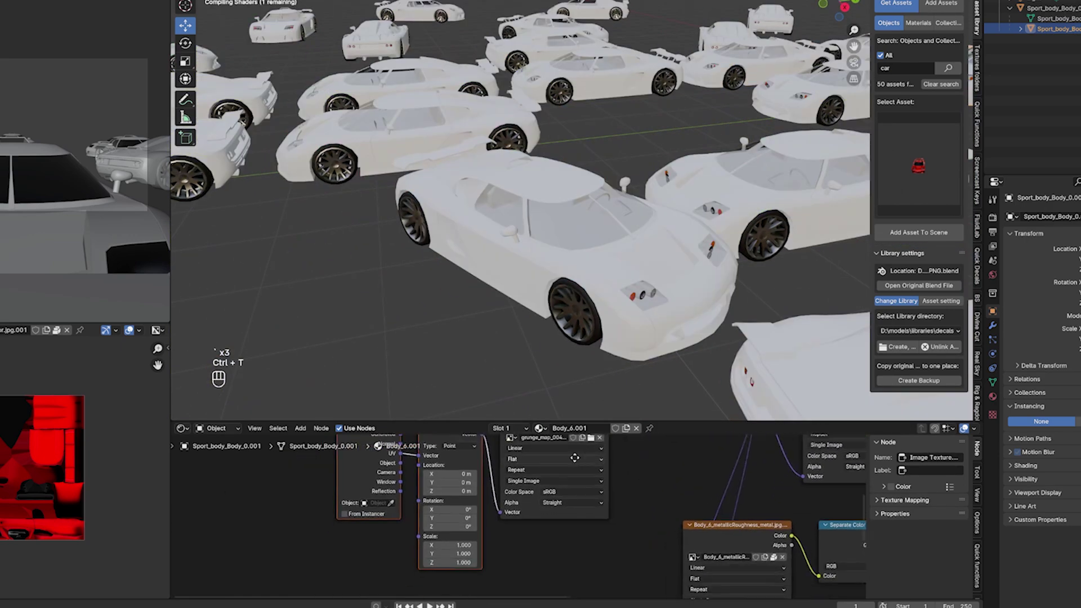
{"action": "left_click_drag", "start_coordinate": [450, 546], "coordinate": [475, 561]}
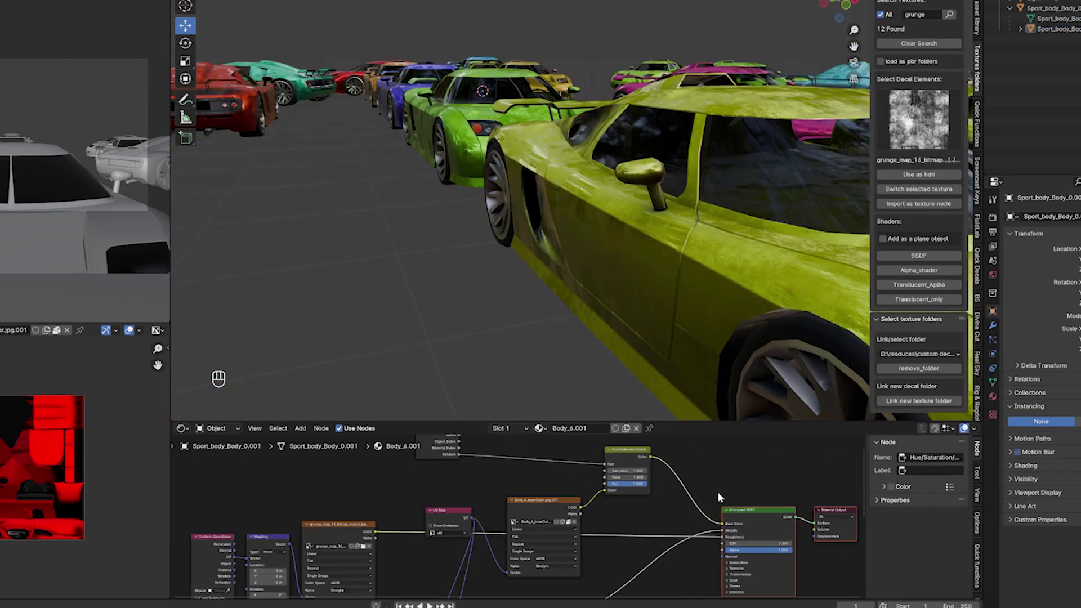
Step: Insert a Mix Color node before the Principled BSDF's Base Color, with brown as color B and the grunge texture driving its Factor
{"action": "key", "text": "shift+a"}
{"action": "key", "text": "Down"}
{"action": "key", "text": "Return"}
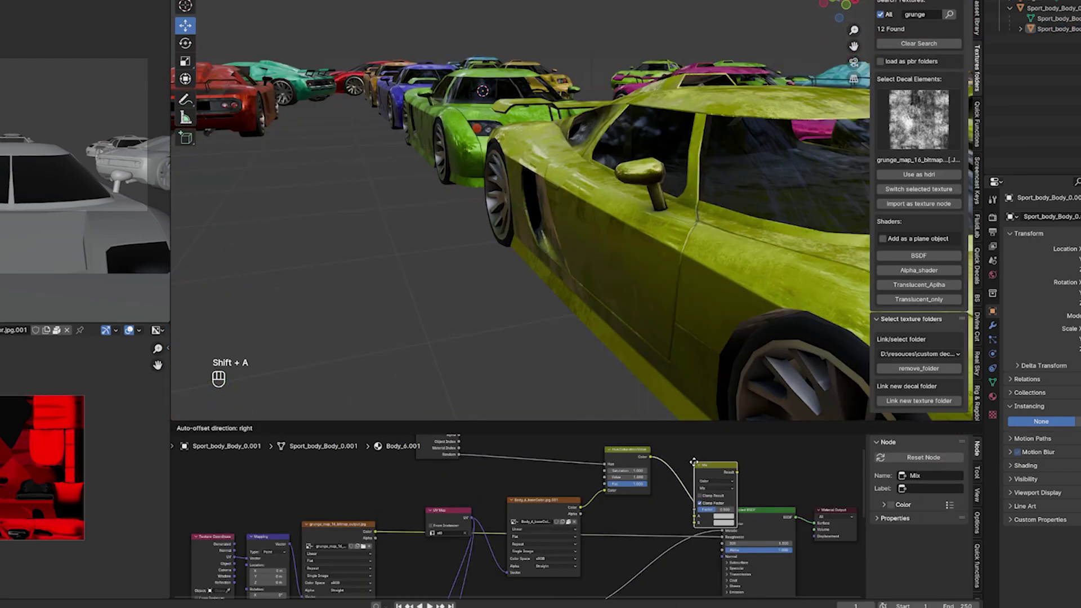
{"action": "left_click", "coordinate": [698, 491]}
{"action": "scroll", "coordinate": [660, 508], "scroll_direction": "up", "scroll_amount": 4}
{"action": "left_click_drag", "start_coordinate": [323, 537], "coordinate": [760, 508]}
{"action": "middle_click_drag", "start_coordinate": [766, 511], "coordinate": [698, 513]}
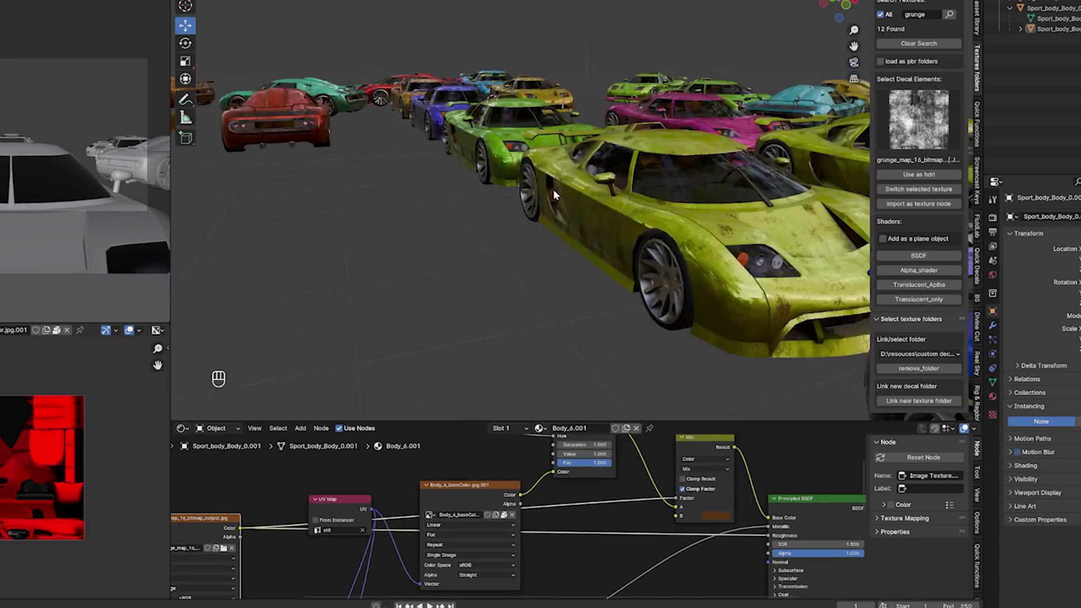
Step: Insert a Color Ramp between the grunge texture and the Mix Factor, and move its white stop close to the black one
{"action": "key", "text": "shift+a"}
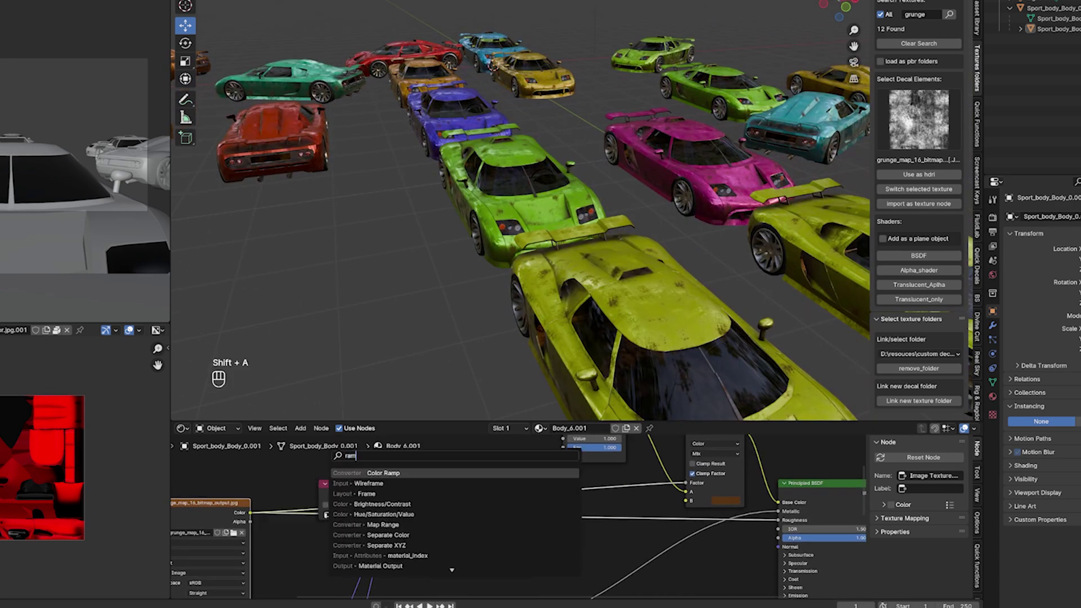
{"action": "key", "text": "Return"}
{"action": "left_click", "coordinate": [560, 476]}
{"action": "left_click_drag", "start_coordinate": [563, 477], "coordinate": [311, 432]}
{"action": "middle_click_drag", "start_coordinate": [322, 466], "coordinate": [357, 491]}
{"action": "mouse_move", "coordinate": [348, 493]}
{"action": "left_mouse_down"}
{"action": "mouse_move", "coordinate": [358, 495]}
{"action": "mouse_move", "coordinate": [345, 494]}
{"action": "left_mouse_up"}
{"action": "left_click_drag", "start_coordinate": [417, 493], "coordinate": [348, 493]}
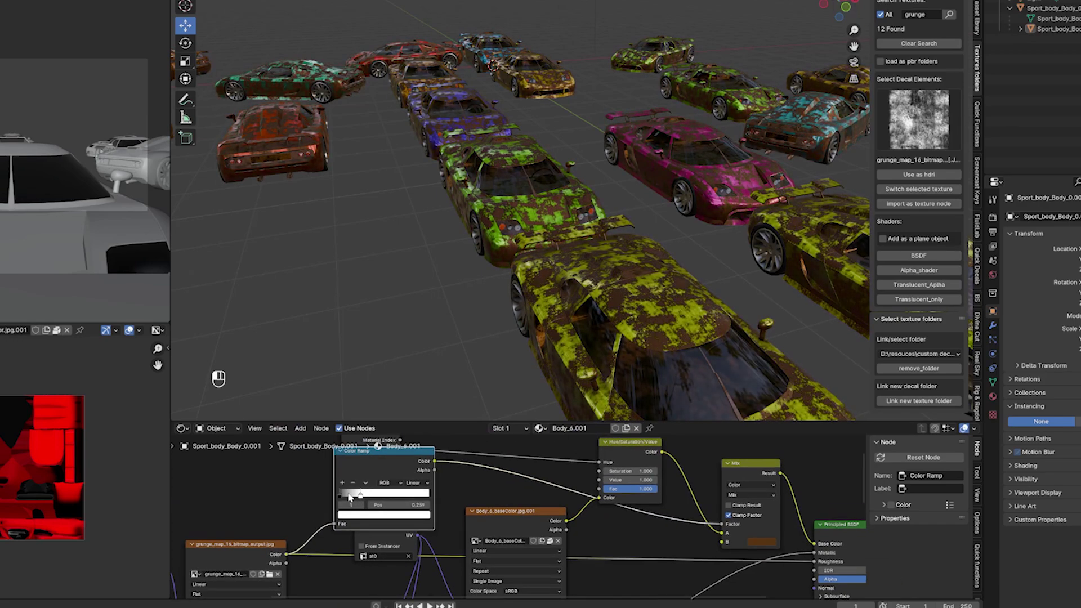
Step: Set the grunge texture's Mapping scale to 1.180 on all three axes
{"action": "middle_click_drag", "start_coordinate": [515, 344], "coordinate": [464, 349]}
{"action": "middle_click_drag", "start_coordinate": [444, 485], "coordinate": [704, 378]}
{"action": "middle_click_drag", "start_coordinate": [401, 566], "coordinate": [403, 556]}
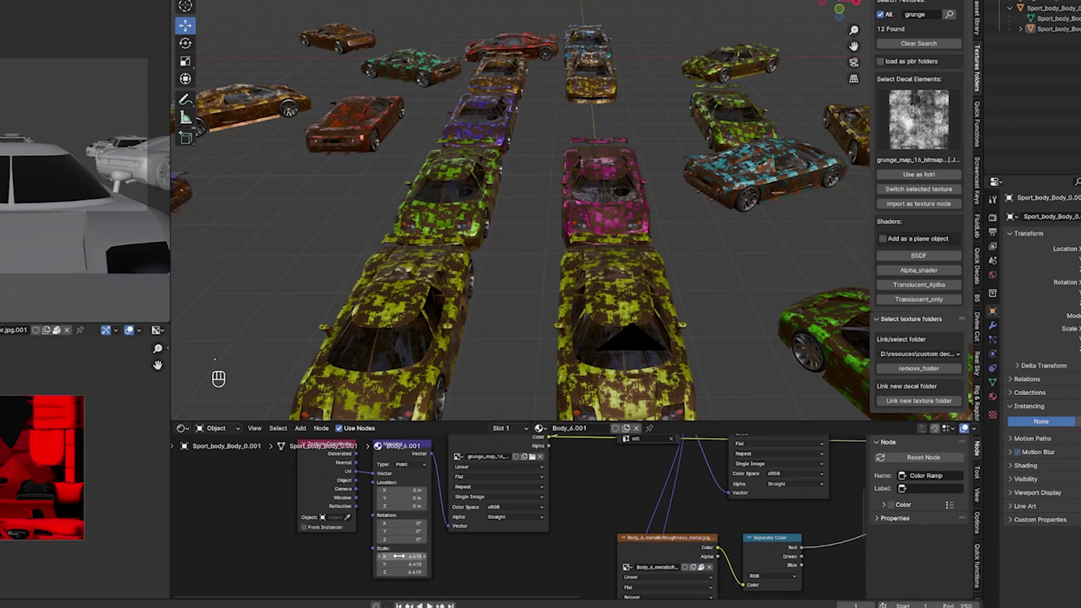
{"action": "mouse_move", "coordinate": [402, 556]}
{"action": "left_mouse_down"}
{"action": "mouse_move", "coordinate": [436, 572]}
{"action": "mouse_move", "coordinate": [403, 572]}
{"action": "mouse_move", "coordinate": [413, 572]}
{"action": "left_mouse_up"}
{"action": "middle_click_drag", "start_coordinate": [783, 194], "coordinate": [659, 255]}
{"action": "key", "text": "KP_7"}
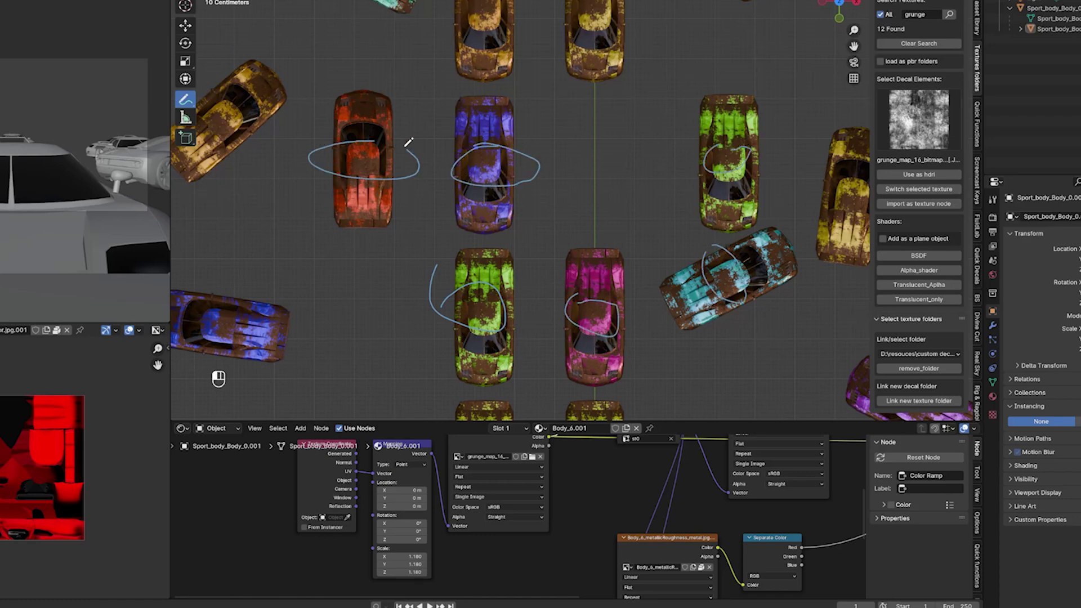
Step: Move the Texture Coordinate node away from Mapping and add a Combine XYZ node that feeds the Mapping node's Location
{"action": "middle_click_drag", "start_coordinate": [439, 567], "coordinate": [550, 578]}
{"action": "left_click_drag", "start_coordinate": [457, 483], "coordinate": [370, 478]}
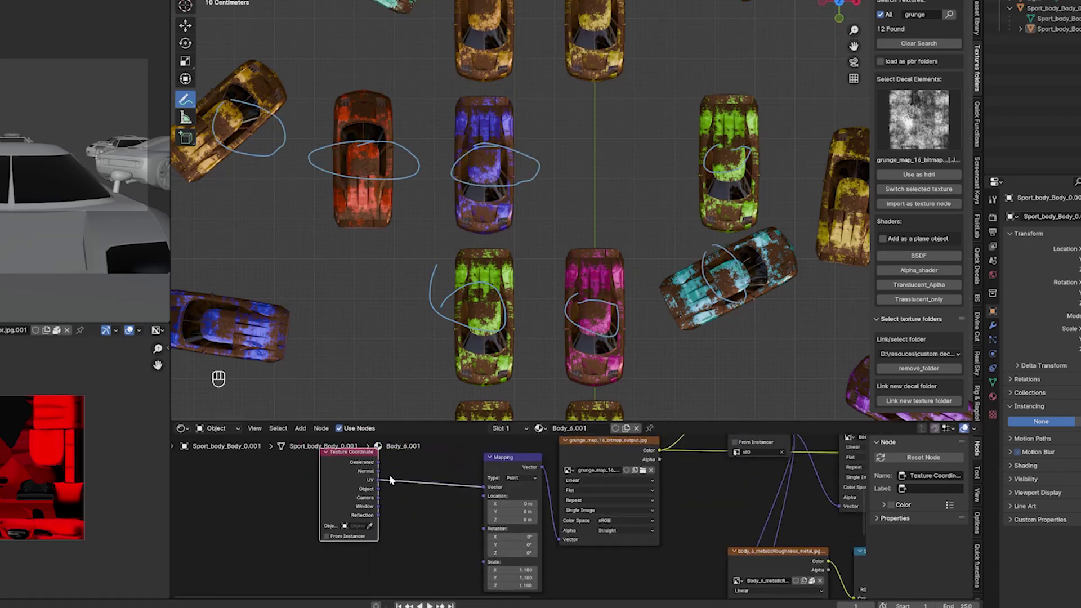
{"action": "middle_click_drag", "start_coordinate": [421, 510], "coordinate": [444, 500]}
{"action": "key", "text": "shift+a"}
{"action": "left_click", "coordinate": [476, 512]}
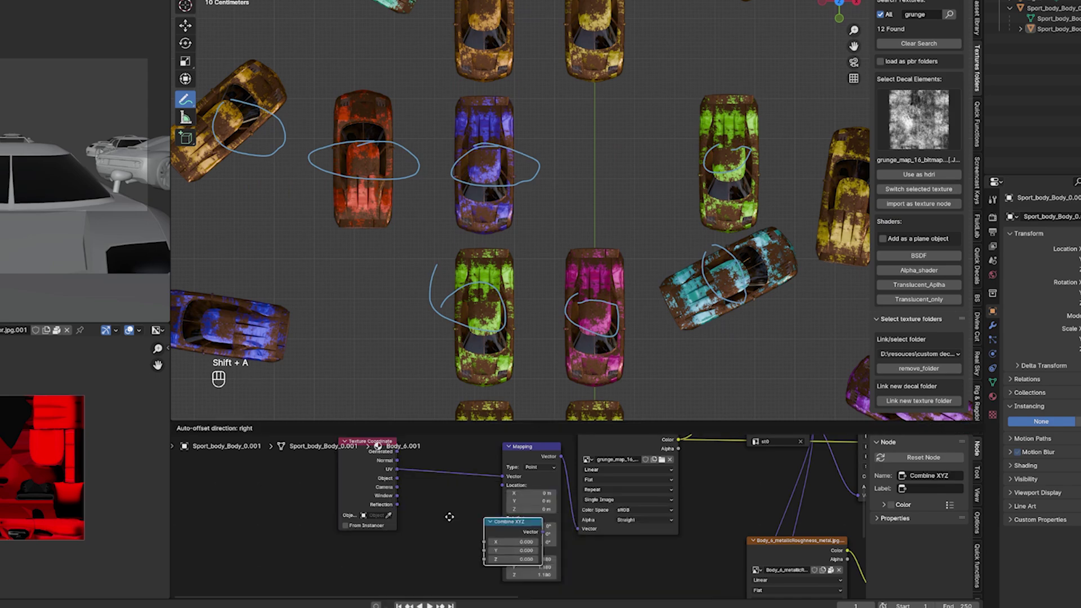
{"action": "left_click_drag", "start_coordinate": [477, 513], "coordinate": [502, 484]}
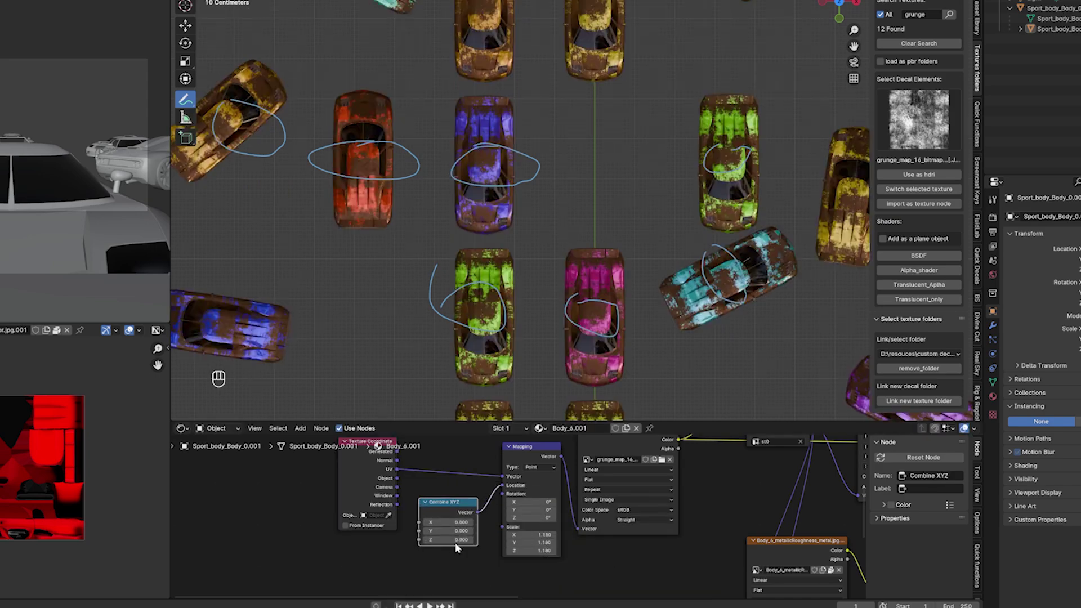
Step: Try offsetting the grunge texture with the Combine XYZ node's Y value, and undo the change
{"action": "middle_click_drag", "start_coordinate": [455, 542], "coordinate": [496, 513]}
{"action": "left_click_drag", "start_coordinate": [488, 493], "coordinate": [475, 494], "text": "shift"}
{"action": "key", "text": "ctrl+z"}
{"action": "key", "text": "ctrl+z"}
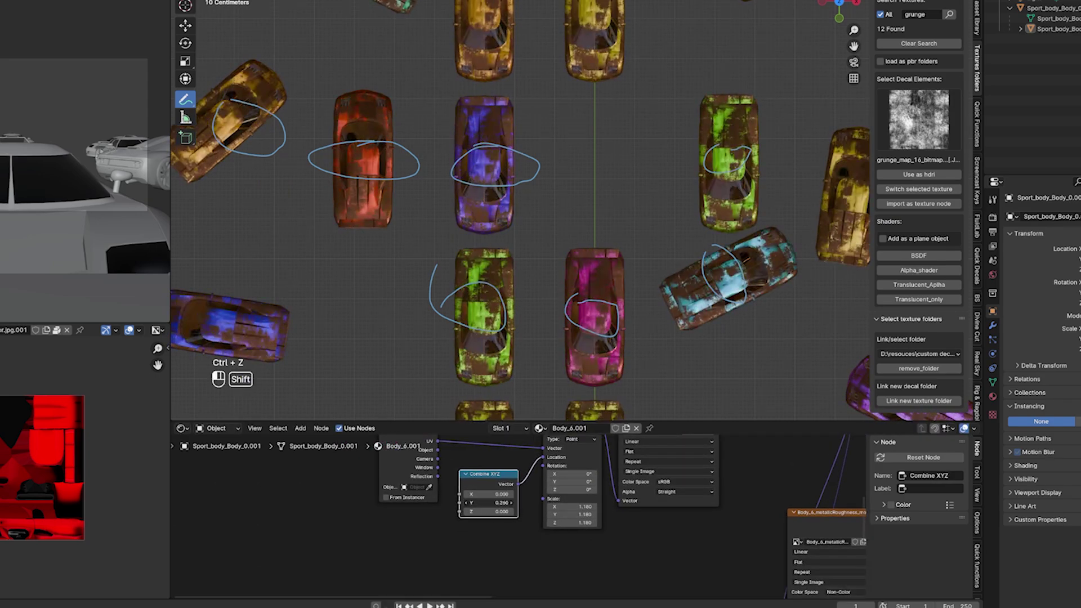
Step: Add a second Object Info node to the material, beside the Texture Coordinate and Combine XYZ nodes
{"action": "scroll", "coordinate": [446, 511], "scroll_direction": "down", "scroll_amount": 2}
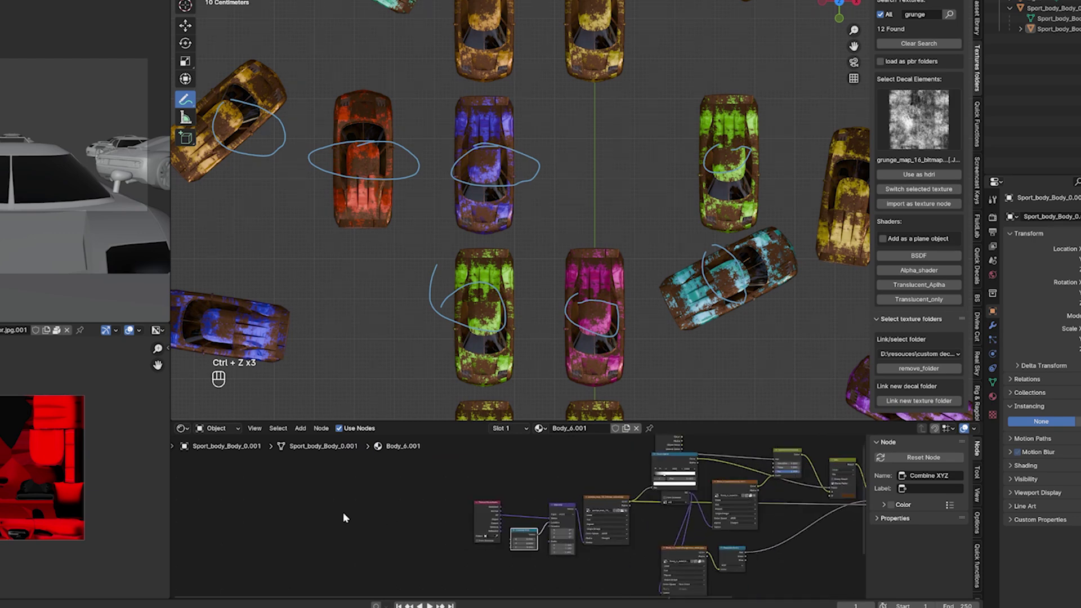
{"action": "key", "text": "shift+a"}
{"action": "type", "text": "ob"}
{"action": "key", "text": "Return"}
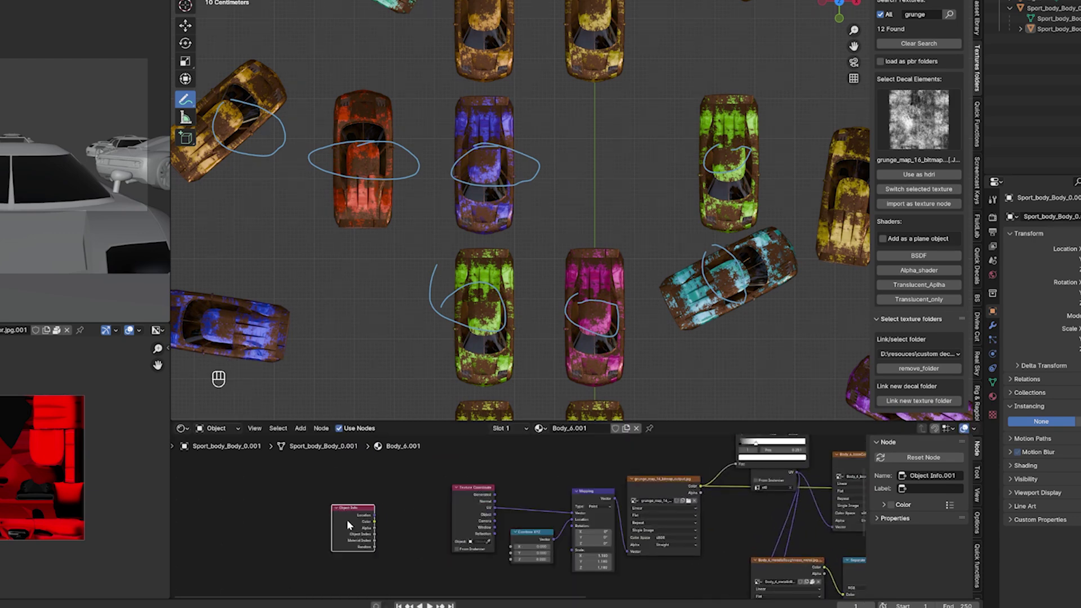
{"action": "middle_click_drag", "start_coordinate": [347, 519], "coordinate": [313, 455]}
Step: Connect the second Object Info node's Random output to the X and Y inputs of Combine XYZ
{"action": "scroll", "coordinate": [313, 479], "scroll_direction": "up", "scroll_amount": 6}
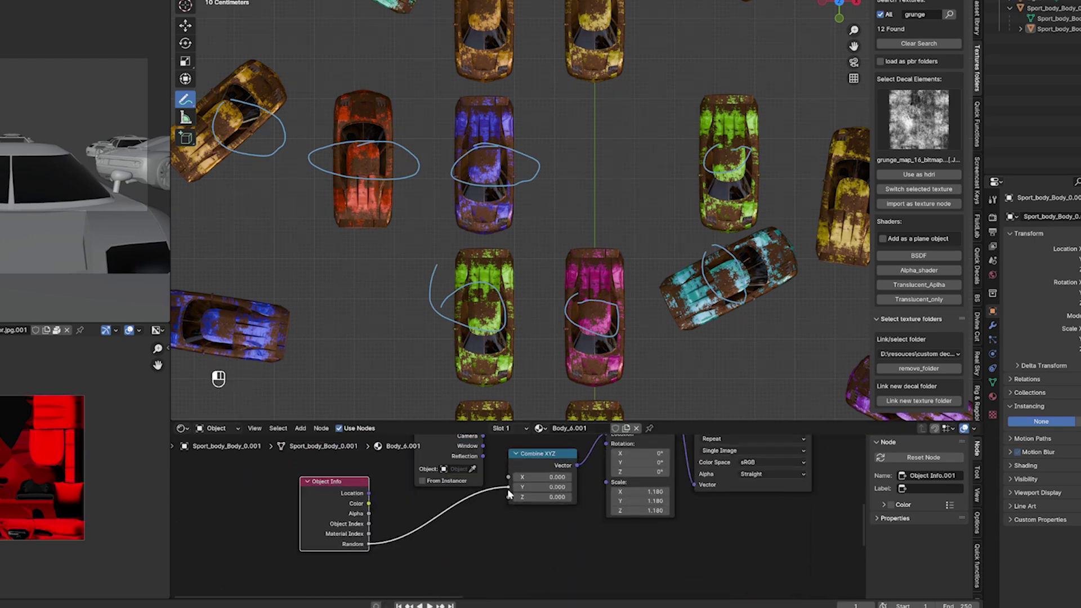
{"action": "left_click_drag", "start_coordinate": [509, 478], "coordinate": [508, 477]}
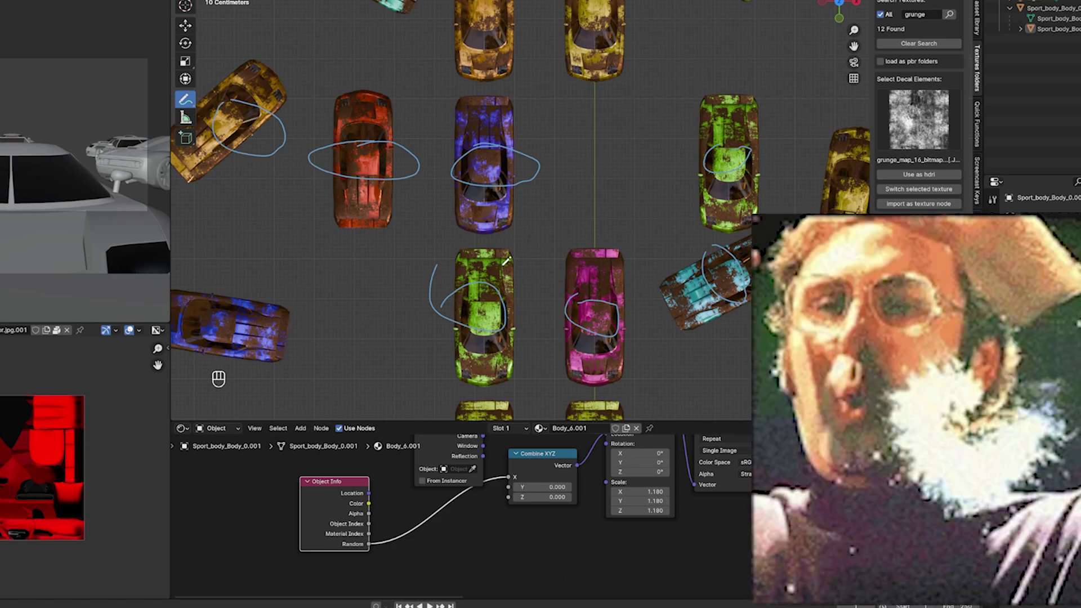
{"action": "left_click_drag", "start_coordinate": [368, 543], "coordinate": [508, 487]}
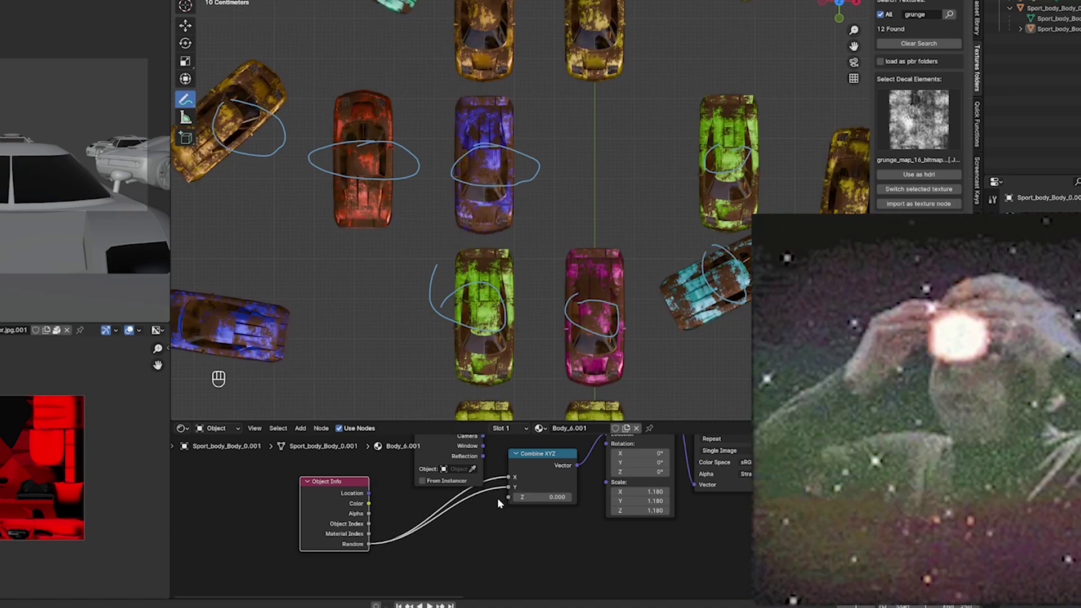
{"action": "middle_click_drag", "start_coordinate": [648, 272], "coordinate": [456, 203]}
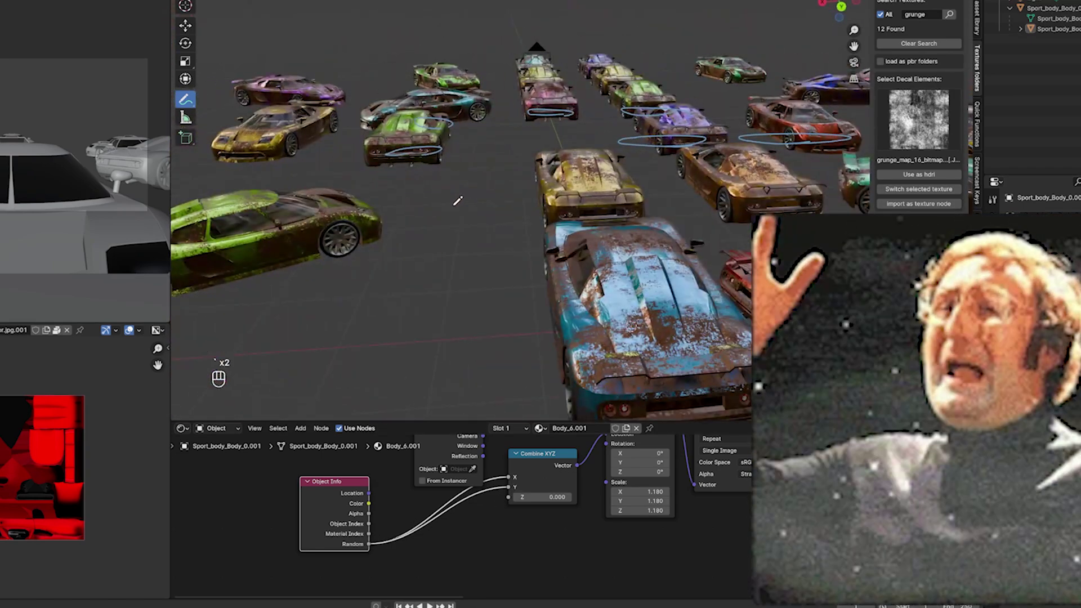
Step: Make room beside the Principled BSDF and insert a Math node on the grunge texture's link into it
{"action": "scroll", "coordinate": [729, 495], "scroll_direction": "down", "scroll_amount": 6}
{"action": "middle_click_drag", "start_coordinate": [844, 491], "coordinate": [316, 495]}
{"action": "middle_click_drag", "start_coordinate": [610, 512], "coordinate": [648, 568]}
{"action": "scroll", "coordinate": [579, 492], "scroll_direction": "up", "scroll_amount": 2}
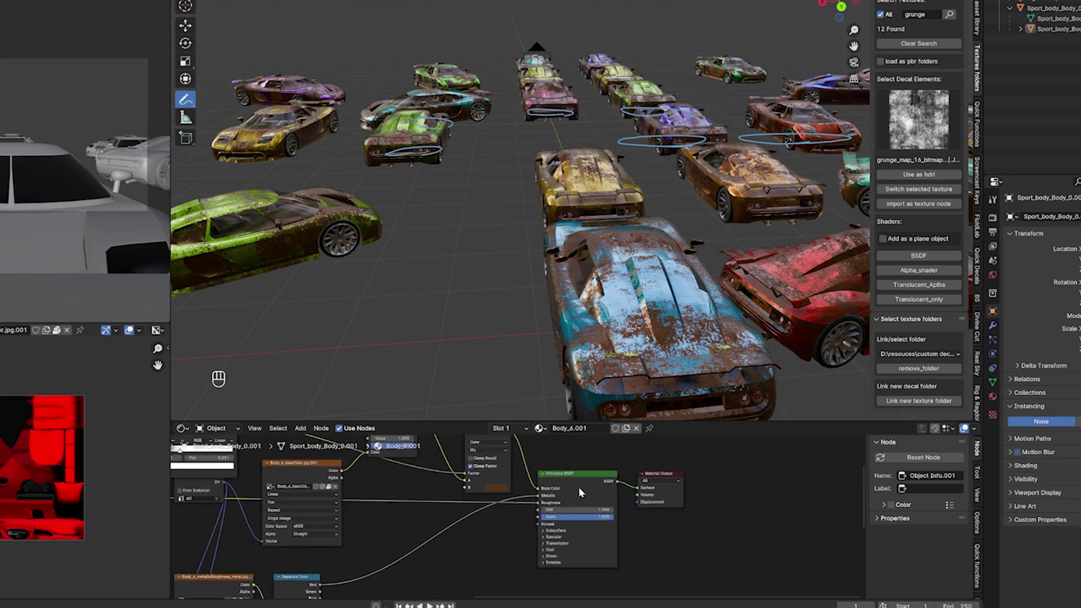
{"action": "left_click_drag", "start_coordinate": [579, 492], "coordinate": [593, 500]}
{"action": "middle_click_drag", "start_coordinate": [431, 517], "coordinate": [600, 524]}
{"action": "key", "text": "shift+a"}
{"action": "left_click", "coordinate": [615, 476]}
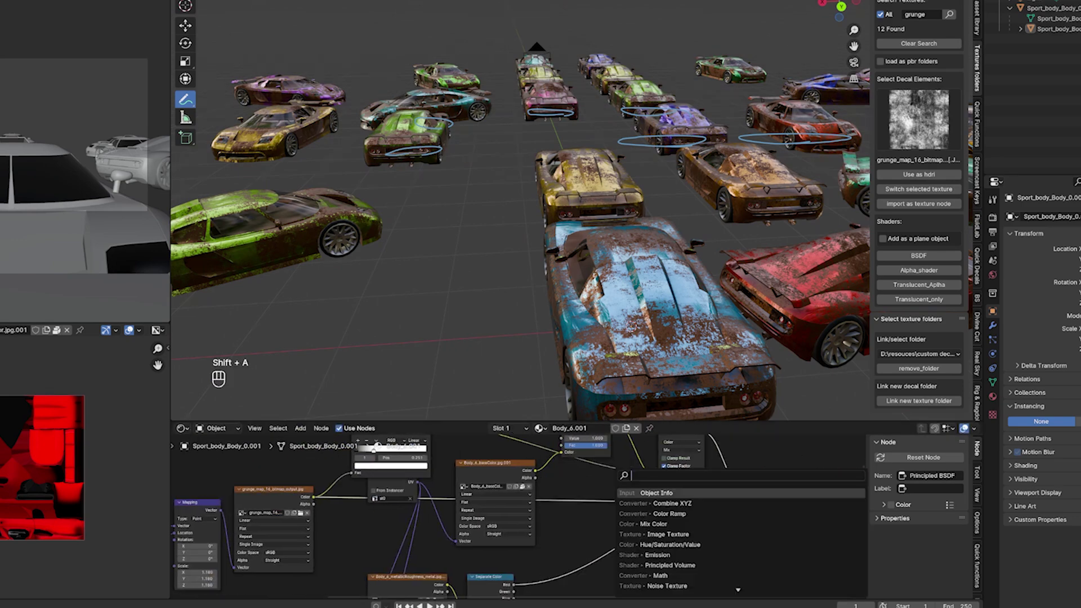
{"action": "type", "text": "math"}
{"action": "key", "text": "Return"}
{"action": "left_click", "coordinate": [593, 506]}
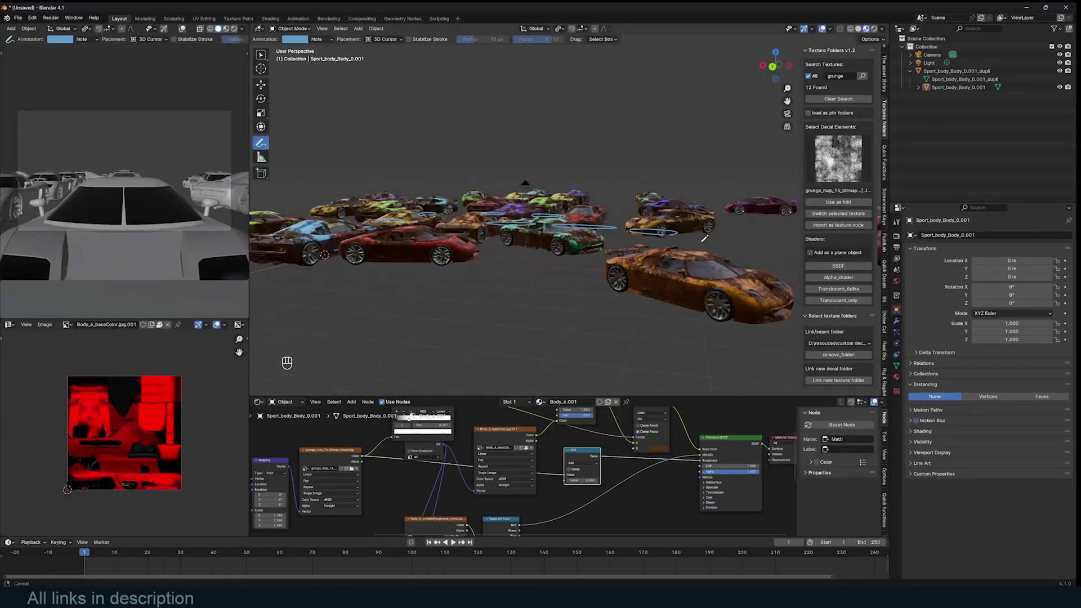
Step: Add a Gradient Texture node near the Object Info node that drives the paint hue
{"action": "scroll", "coordinate": [659, 228], "scroll_direction": "up", "scroll_amount": 3}
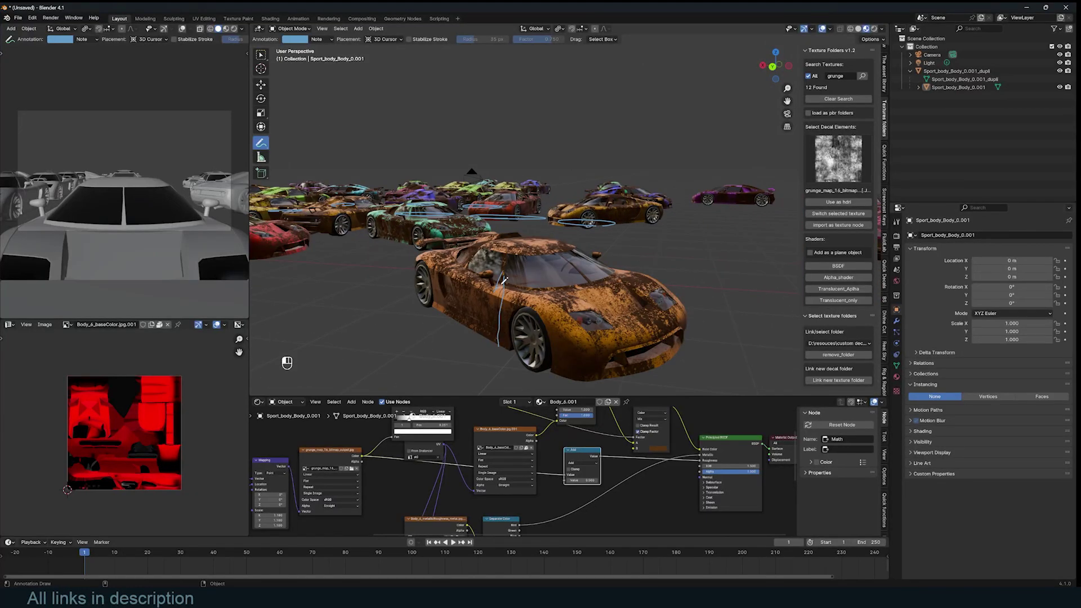
{"action": "scroll", "coordinate": [584, 418], "scroll_direction": "down", "scroll_amount": 6}
{"action": "middle_click_drag", "start_coordinate": [584, 419], "coordinate": [518, 483]}
{"action": "left_click_drag", "start_coordinate": [345, 432], "coordinate": [355, 451]}
{"action": "scroll", "coordinate": [473, 479], "scroll_direction": "up", "scroll_amount": 5}
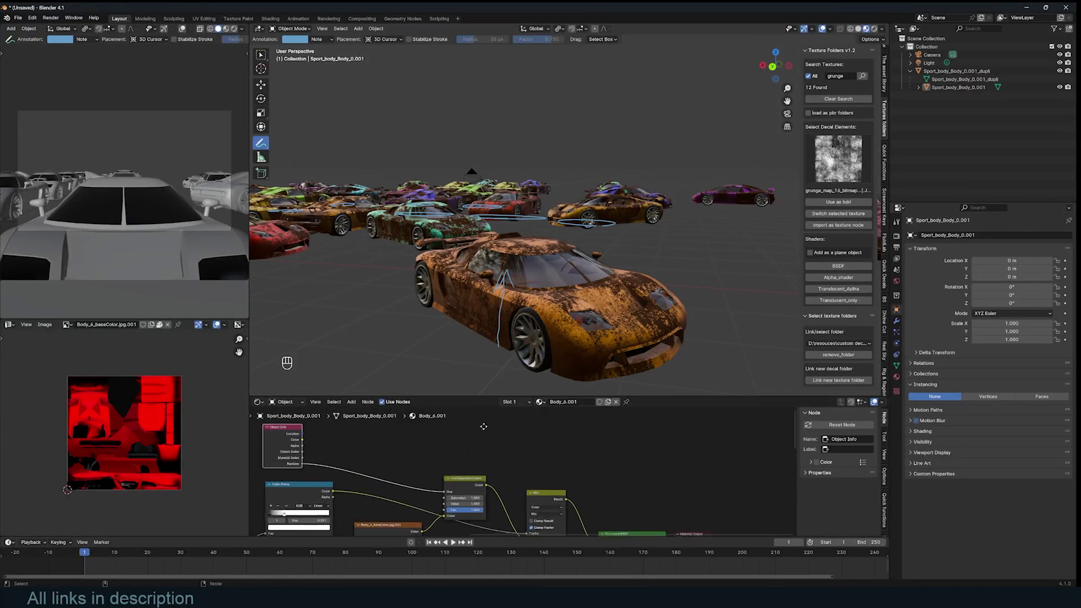
{"action": "scroll", "coordinate": [483, 427], "scroll_direction": "down", "scroll_amount": 3}
{"action": "middle_click_drag", "start_coordinate": [453, 443], "coordinate": [499, 431]}
{"action": "key", "text": "shift+a"}
{"action": "type", "text": "gra"}
{"action": "key", "text": "Return"}
{"action": "left_click", "coordinate": [493, 423]}
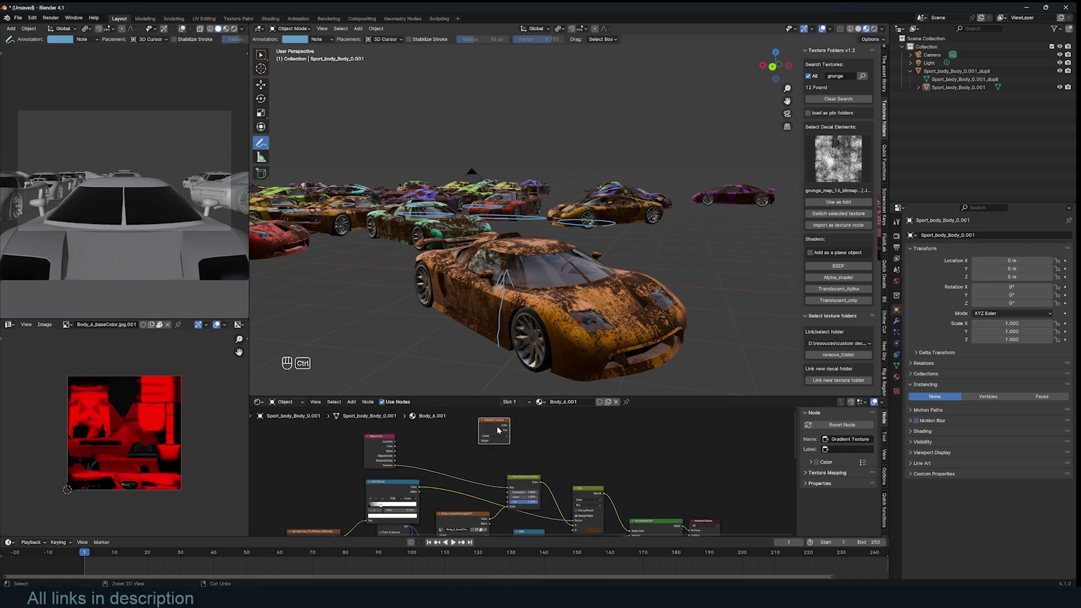
Step: Preview the Gradient Texture on the cars and insert a Color Ramp node after it
{"action": "left_click", "coordinate": [499, 430], "text": "ctrl+shift"}
{"action": "middle_click_drag", "start_coordinate": [566, 309], "coordinate": [675, 327]}
{"action": "middle_click_drag", "start_coordinate": [540, 451], "coordinate": [536, 451]}
{"action": "key", "text": "shift+a"}
{"action": "type", "text": "col"}
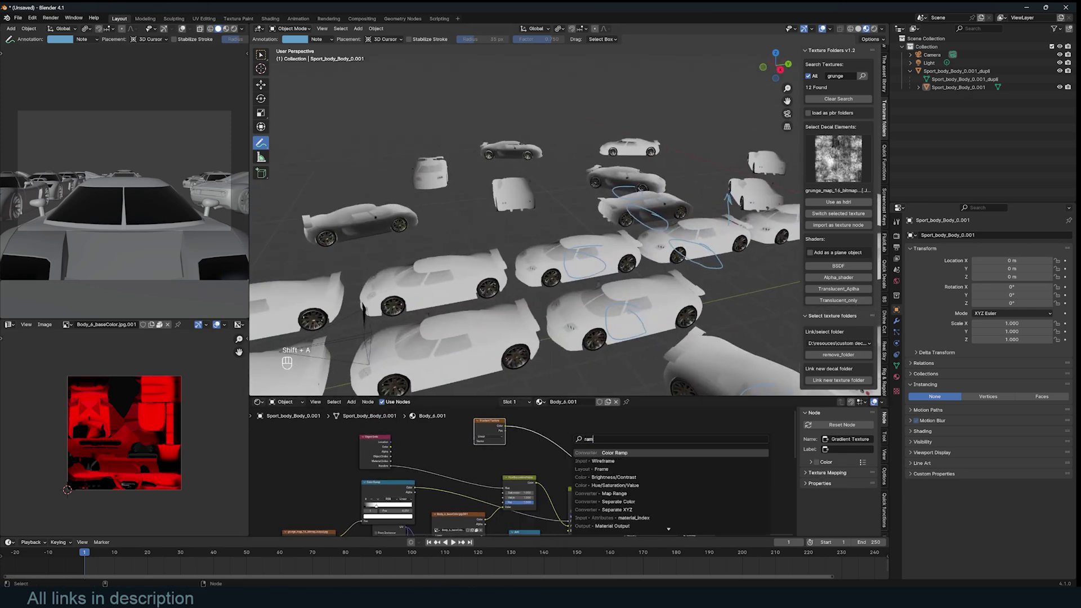
{"action": "key", "text": "Return"}
{"action": "left_click", "coordinate": [560, 431]}
{"action": "scroll", "coordinate": [501, 467], "scroll_direction": "up", "scroll_amount": 3}
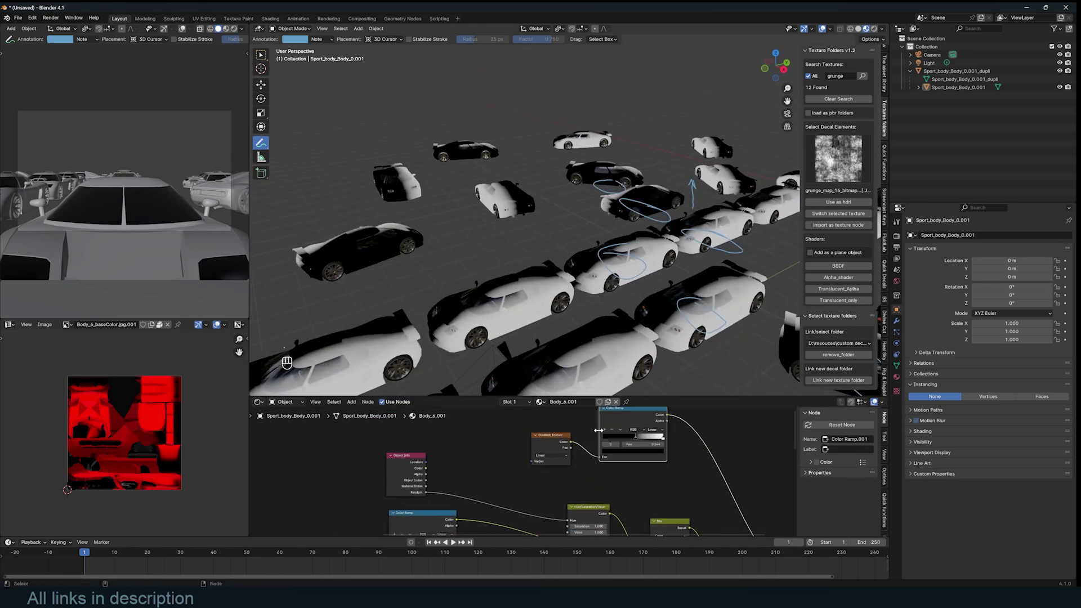
Step: Give the Gradient Texture a Texture Coordinate and Mapping setup, and set the mapping's Y rotation to 90°
{"action": "key", "text": "Escape"}
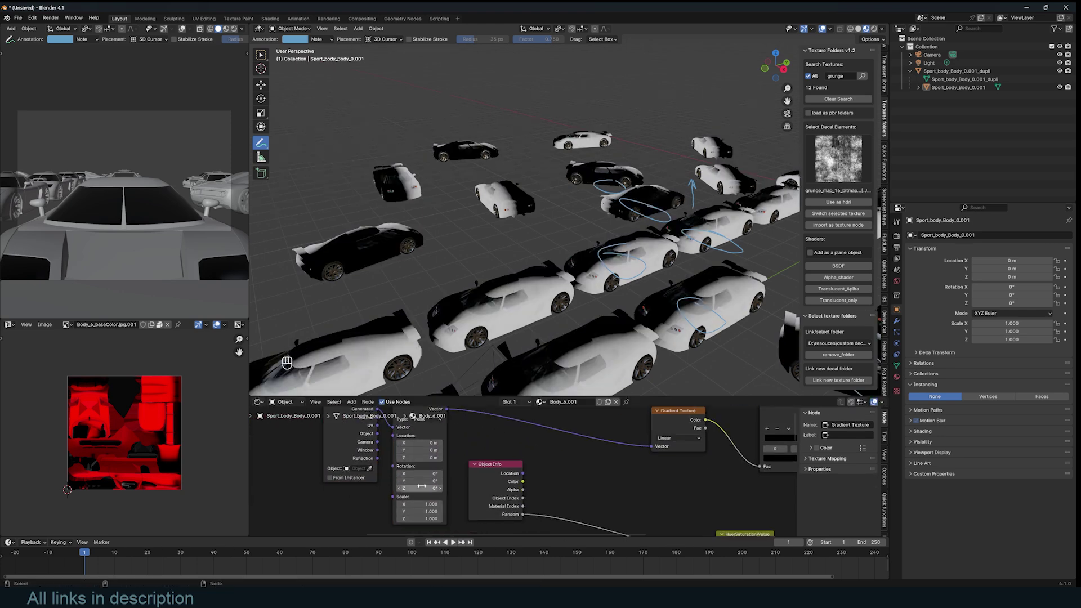
{"action": "left_click_drag", "start_coordinate": [421, 486], "coordinate": [450, 483]}
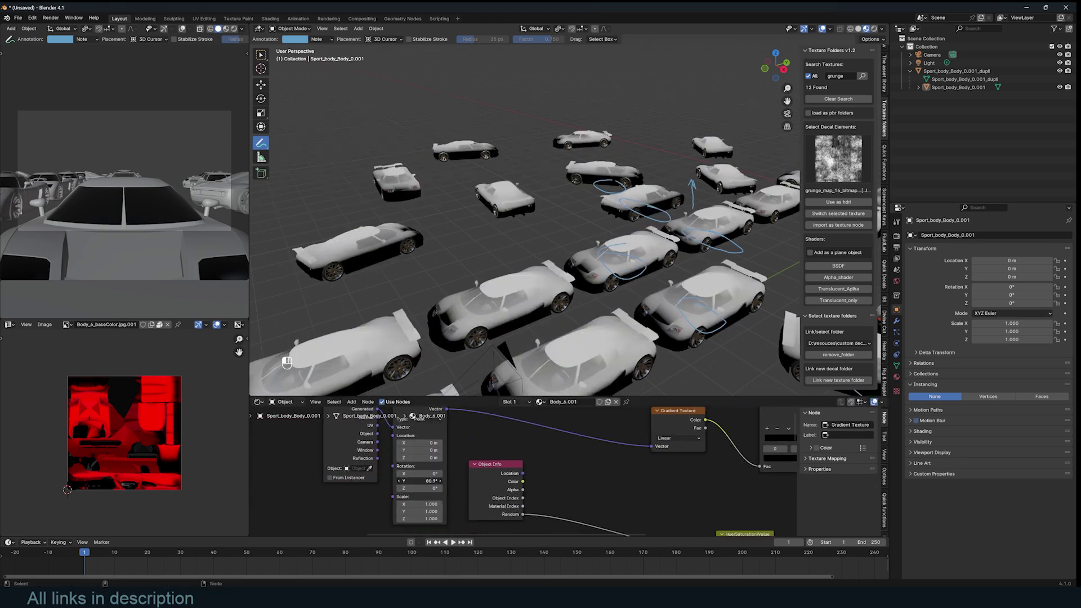
{"action": "type", "text": "90"}
{"action": "key", "text": "Return"}
{"action": "scroll", "coordinate": [451, 429], "scroll_direction": "down", "scroll_amount": 2}
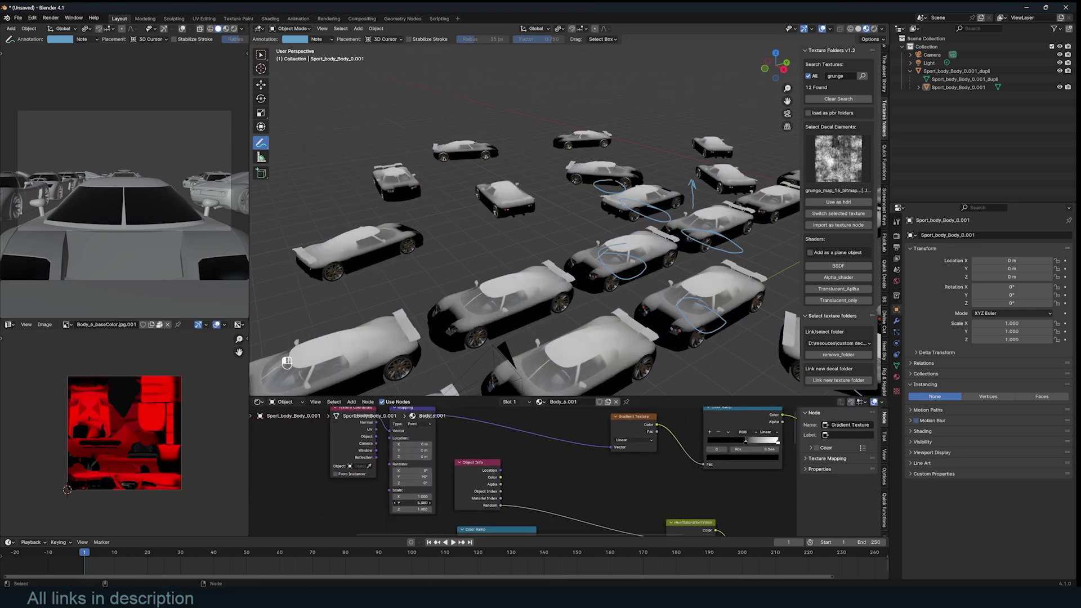
Step: Try different scale values on the gradient's Mapping node, undo them, and shift its X location
{"action": "key", "text": "ctrl+z"}
{"action": "mouse_move", "coordinate": [428, 509]}
{"action": "left_mouse_down"}
{"action": "mouse_move", "coordinate": [462, 509]}
{"action": "mouse_move", "coordinate": [421, 509]}
{"action": "left_mouse_up"}
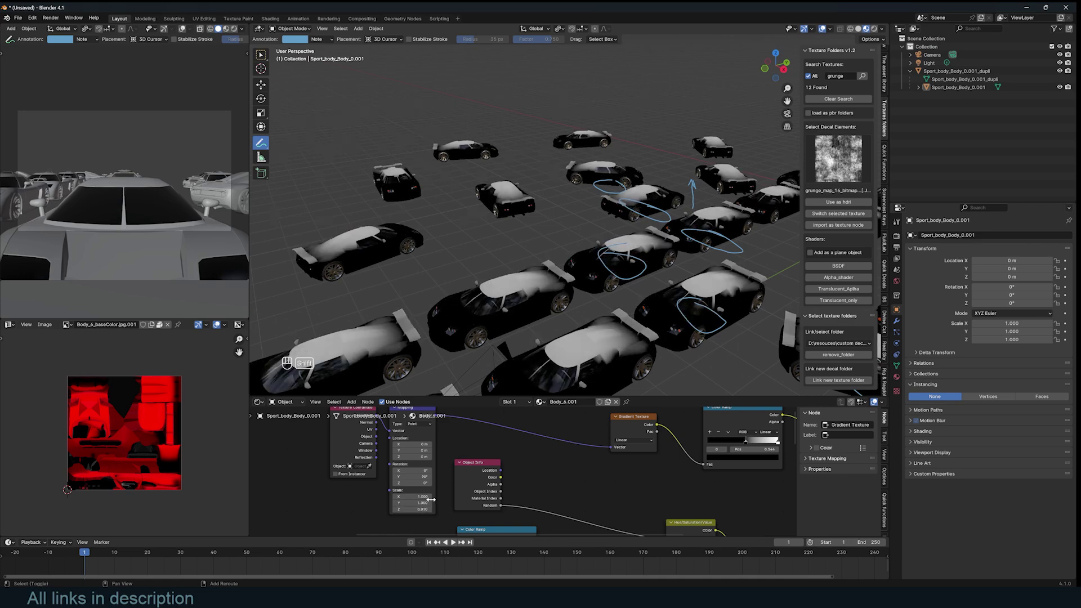
{"action": "key", "text": "ctrl+z"}
{"action": "left_click_drag", "start_coordinate": [414, 444], "coordinate": [459, 444]}
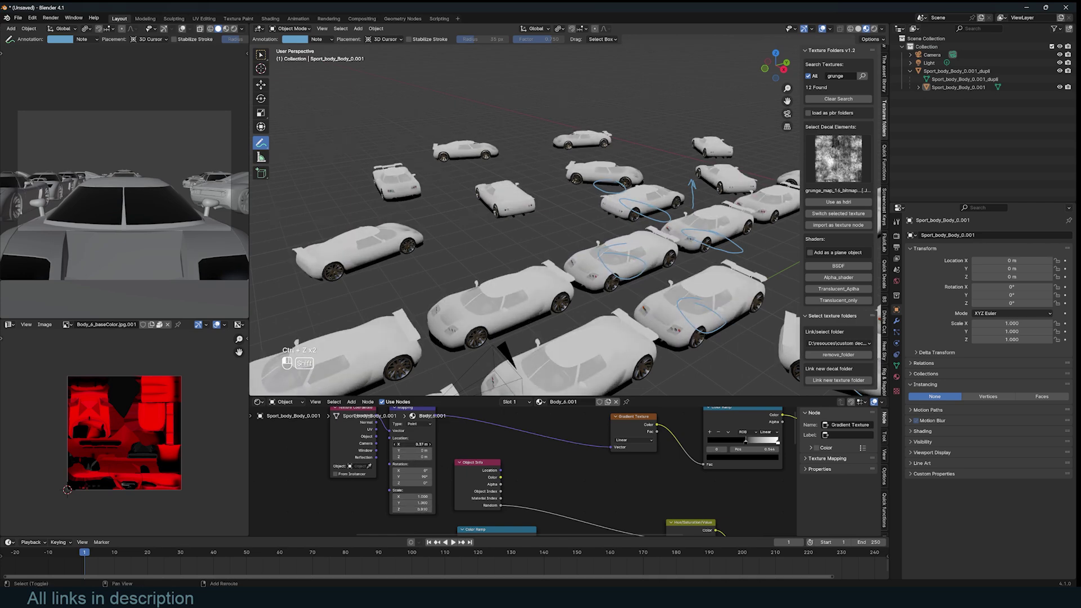
Step: Preview the grunge Color Ramp's output on the cars
{"action": "scroll", "coordinate": [619, 453], "scroll_direction": "down", "scroll_amount": 3}
{"action": "middle_click_drag", "start_coordinate": [630, 453], "coordinate": [478, 413]}
{"action": "scroll", "coordinate": [494, 462], "scroll_direction": "down", "scroll_amount": 1}
{"action": "middle_click_drag", "start_coordinate": [472, 463], "coordinate": [488, 447]}
{"action": "scroll", "coordinate": [488, 446], "scroll_direction": "down", "scroll_amount": 1}
{"action": "middle_click_drag", "start_coordinate": [401, 446], "coordinate": [496, 500]}
{"action": "left_click", "coordinate": [451, 466]}
{"action": "scroll", "coordinate": [456, 466], "scroll_direction": "down", "scroll_amount": 2}
{"action": "left_click_drag", "start_coordinate": [495, 443], "coordinate": [482, 444]}
{"action": "left_click", "coordinate": [465, 501], "text": "ctrl+shift"}
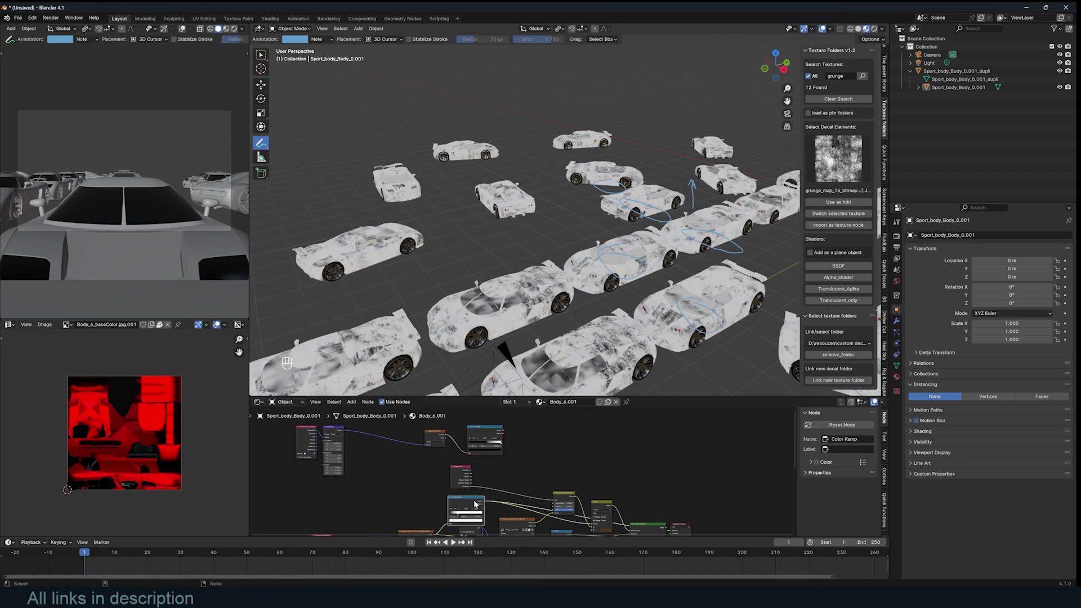
Step: Insert a Mix Color node after the gradient's Color Ramp and feed the grunge Color Ramp into its B input
{"action": "key", "text": "shift+a"}
{"action": "type", "text": "mix"}
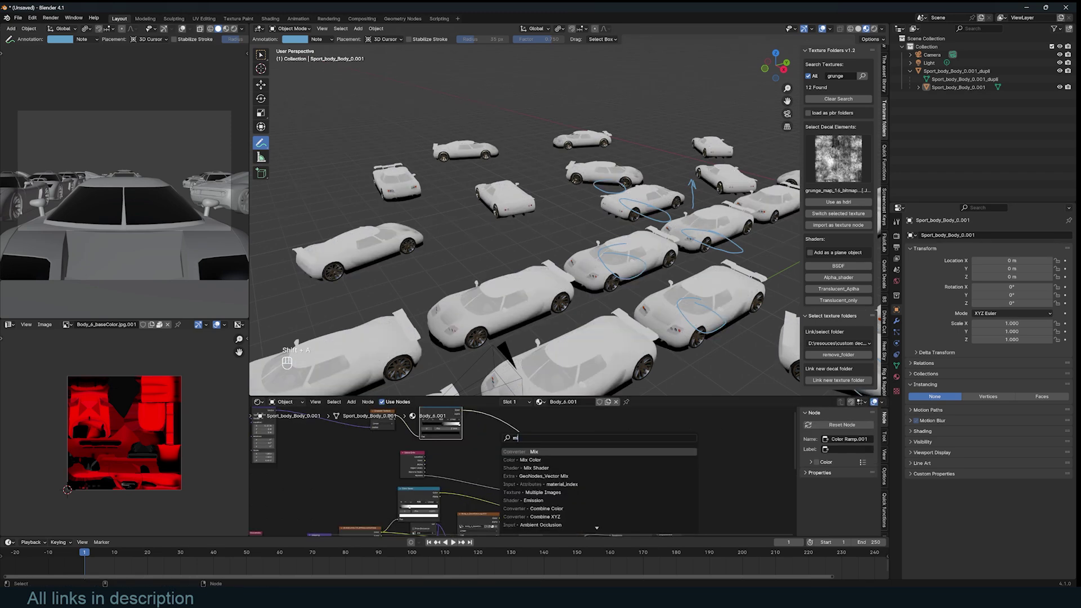
{"action": "left_click", "coordinate": [535, 499]}
{"action": "left_click", "coordinate": [494, 426]}
{"action": "left_click_drag", "start_coordinate": [440, 496], "coordinate": [490, 453]}
Step: Set the new Mix node's blend mode to Multiply
{"action": "scroll", "coordinate": [495, 454], "scroll_direction": "up", "scroll_amount": 5}
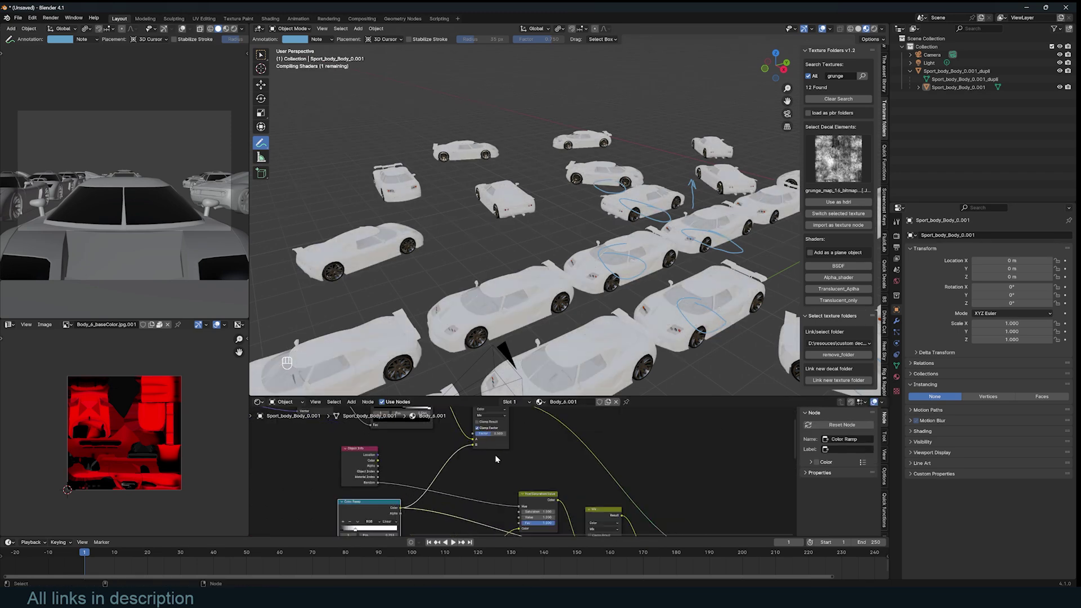
{"action": "middle_click_drag", "start_coordinate": [495, 454], "coordinate": [477, 469]}
{"action": "left_click", "coordinate": [478, 425]}
{"action": "left_click", "coordinate": [482, 458]}
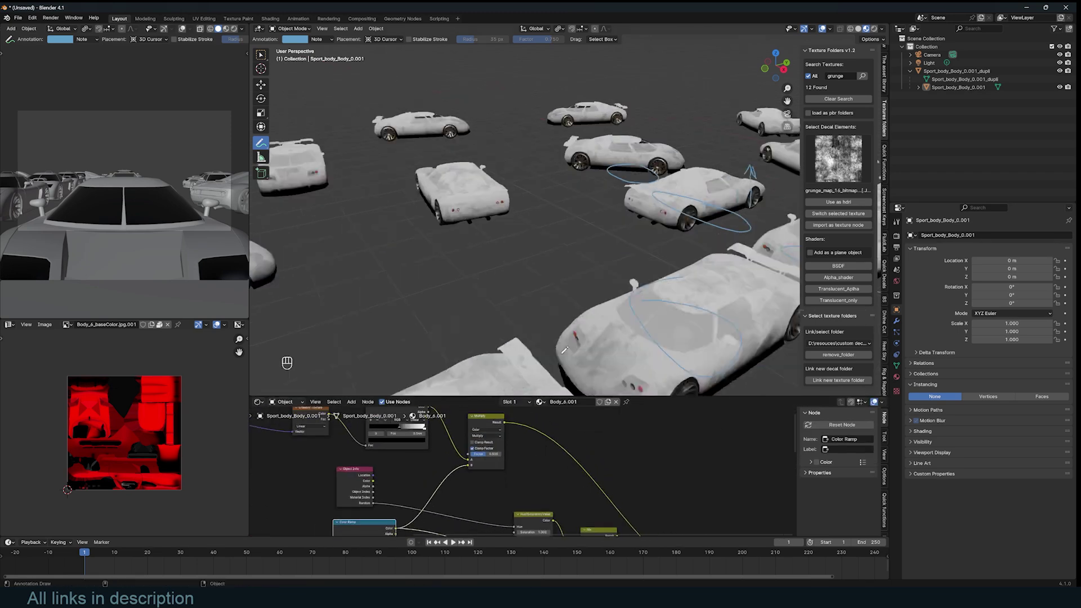
Step: Use the Multiply node's result as the factor of the paint-and-rust Mix node, and display the Principled BSDF again
{"action": "scroll", "coordinate": [564, 350], "scroll_direction": "up", "scroll_amount": 3}
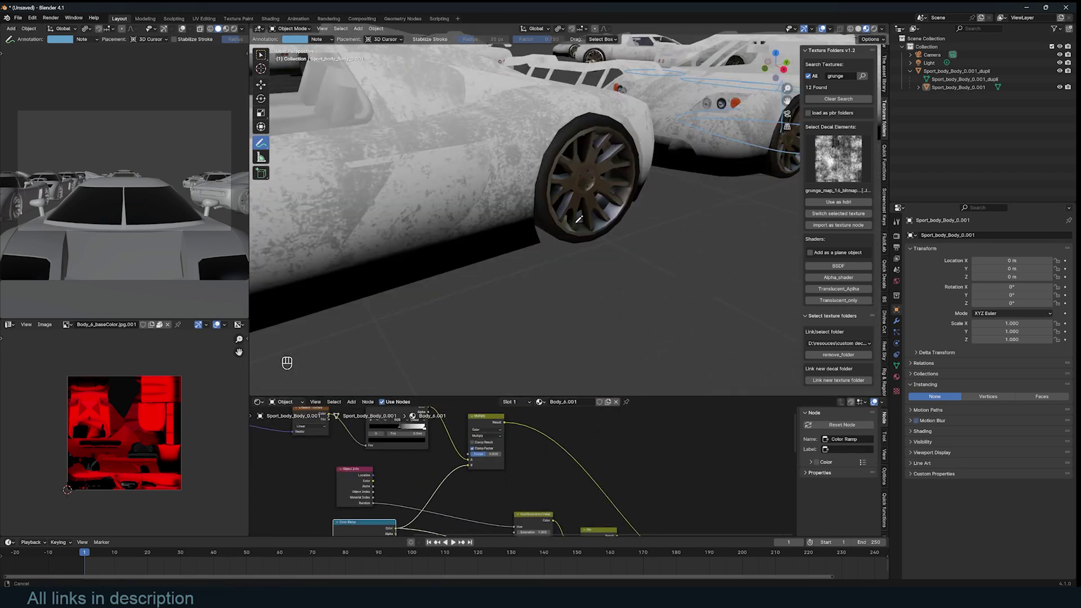
{"action": "scroll", "coordinate": [526, 437], "scroll_direction": "down", "scroll_amount": 3}
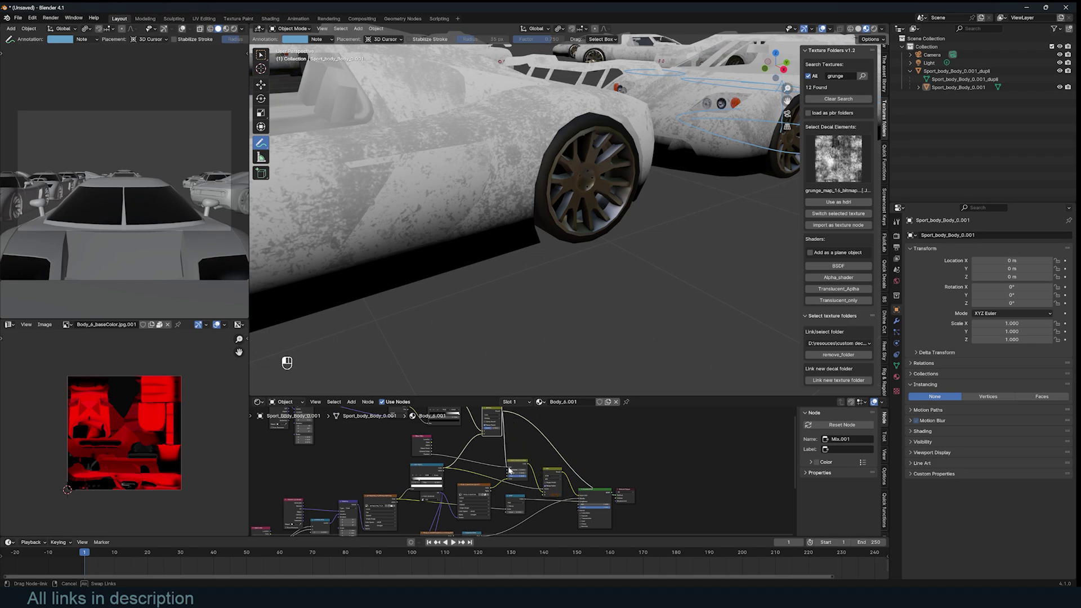
{"action": "left_click", "coordinate": [603, 495], "text": "ctrl+shift"}
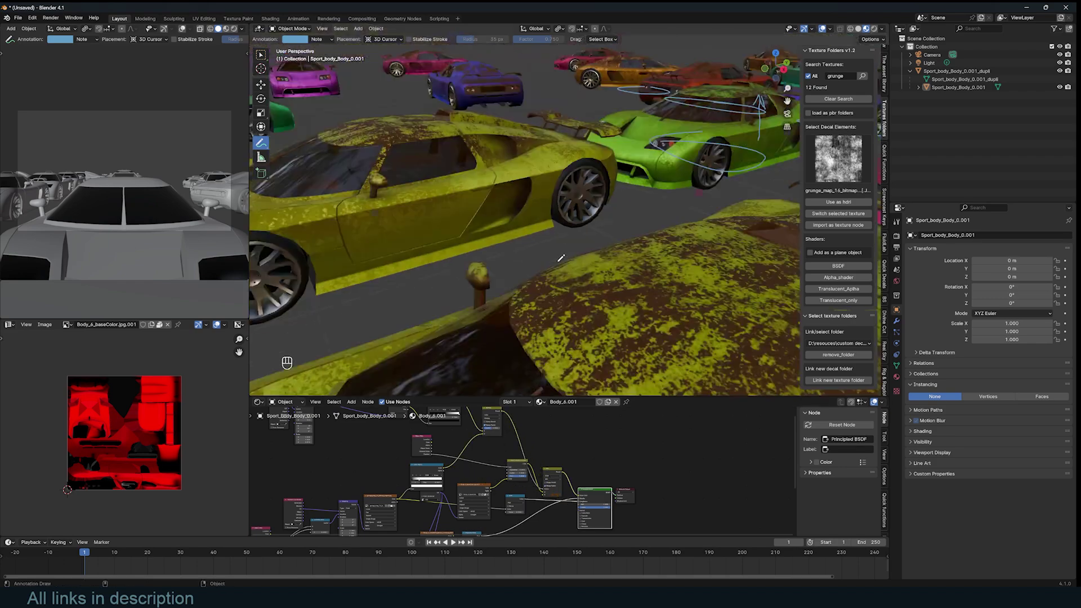
Step: Adjust the gradient's Color Ramp so the rust gathers on the cars' lower bodies, and check the instances
{"action": "key", "text": "grave"}
{"action": "key", "text": "grave"}
{"action": "key", "text": "grave"}
{"action": "key", "text": "grave"}
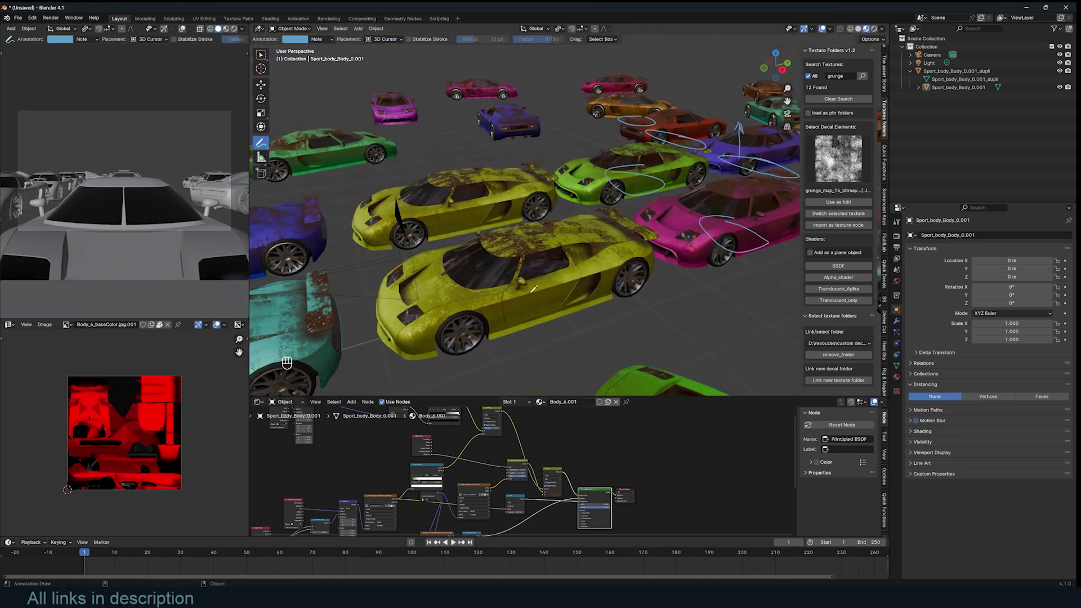
{"action": "scroll", "coordinate": [461, 432], "scroll_direction": "up", "scroll_amount": 4}
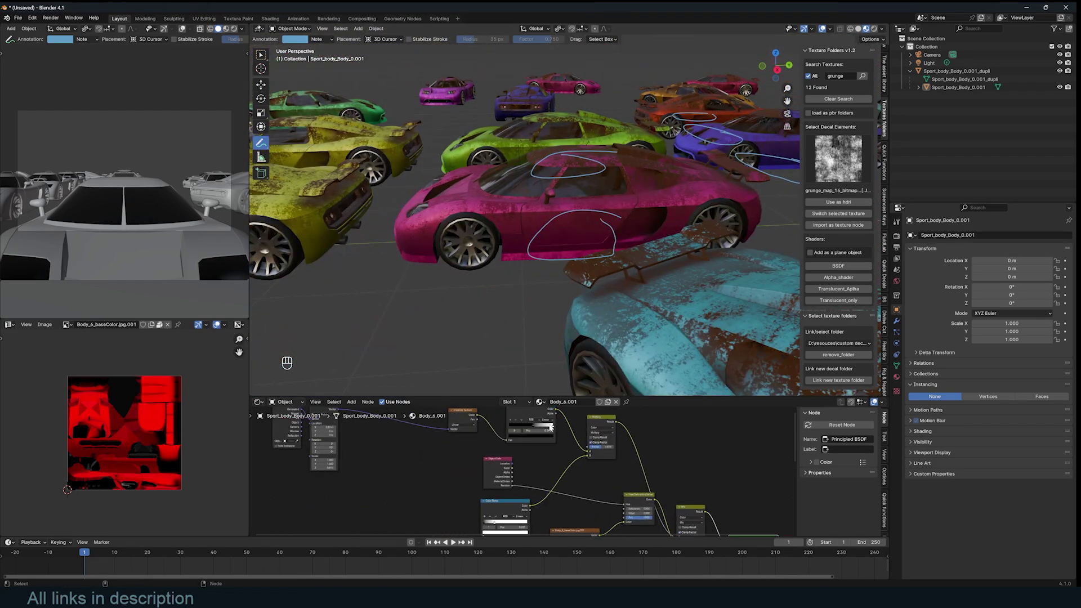
{"action": "key", "text": "ctrl+z"}
{"action": "middle_click_drag", "start_coordinate": [535, 451], "coordinate": [529, 454]}
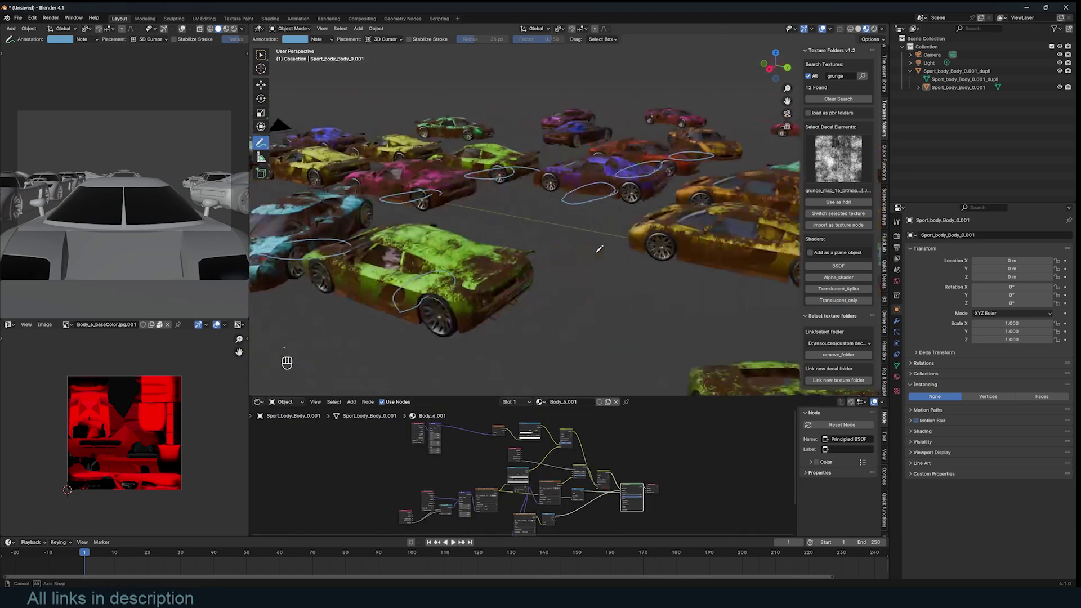
{"action": "middle_click_drag", "start_coordinate": [598, 251], "coordinate": [465, 254]}
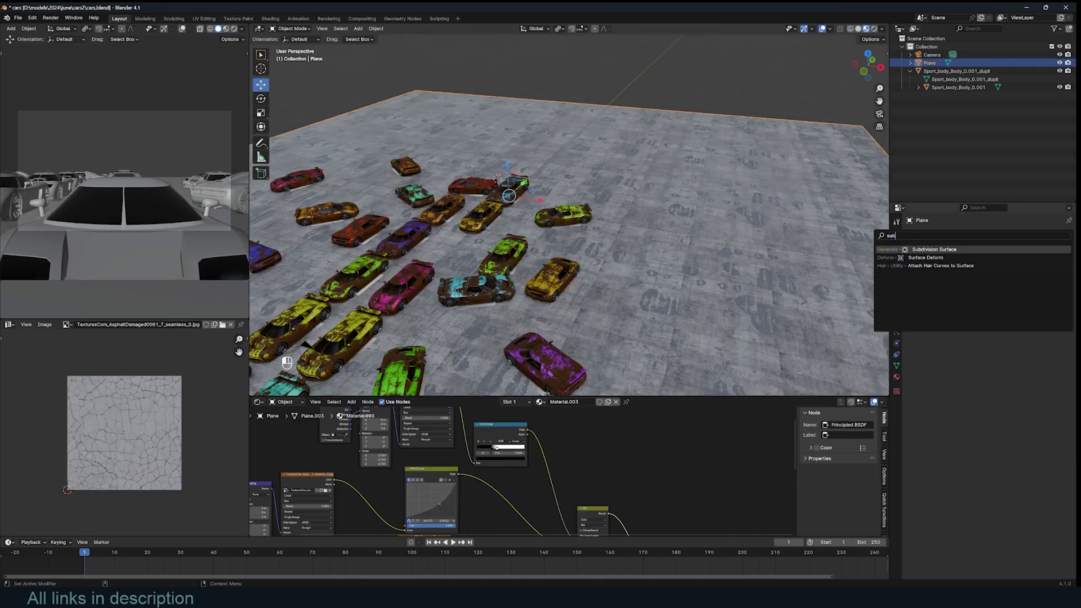
Step: Add a Subdivision Surface modifier to the ground plane and enable the wireframe overlay
{"action": "key", "text": "Return"}
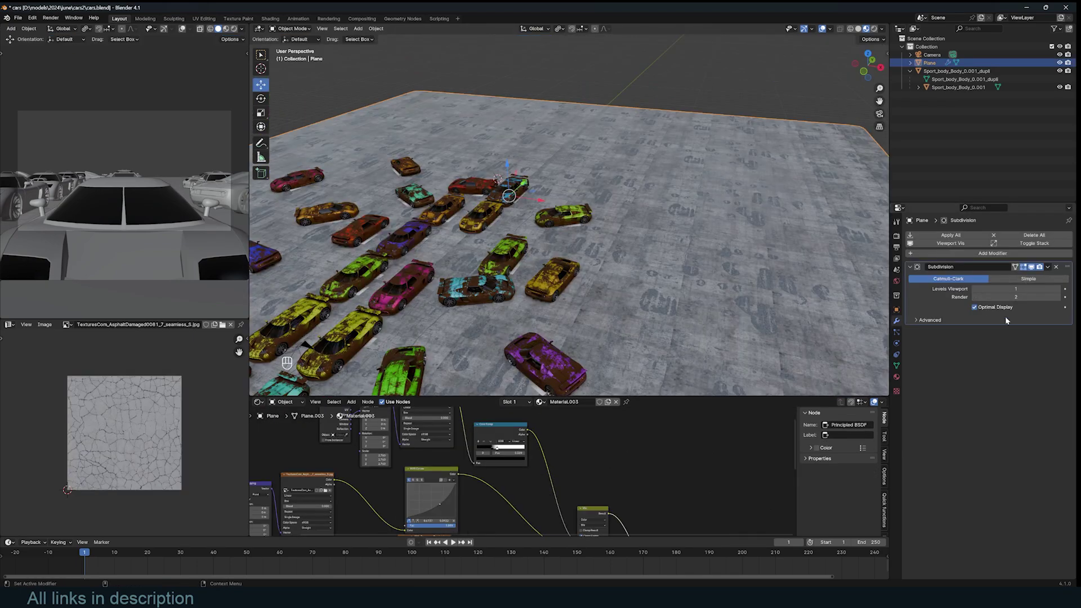
{"action": "left_click", "coordinate": [829, 29]}
{"action": "left_click", "coordinate": [780, 174]}
Step: Add a Displace modifier with a new texture to the ground plane
{"action": "left_click", "coordinate": [961, 253]}
{"action": "type", "text": "di"}
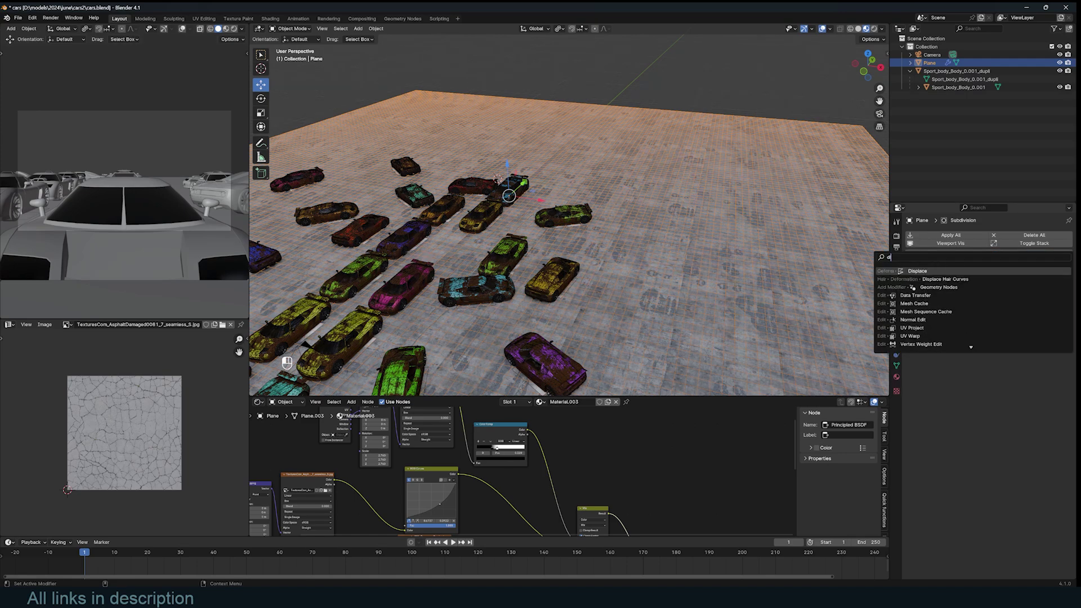
{"action": "key", "text": "Return"}
{"action": "left_click", "coordinate": [977, 291]}
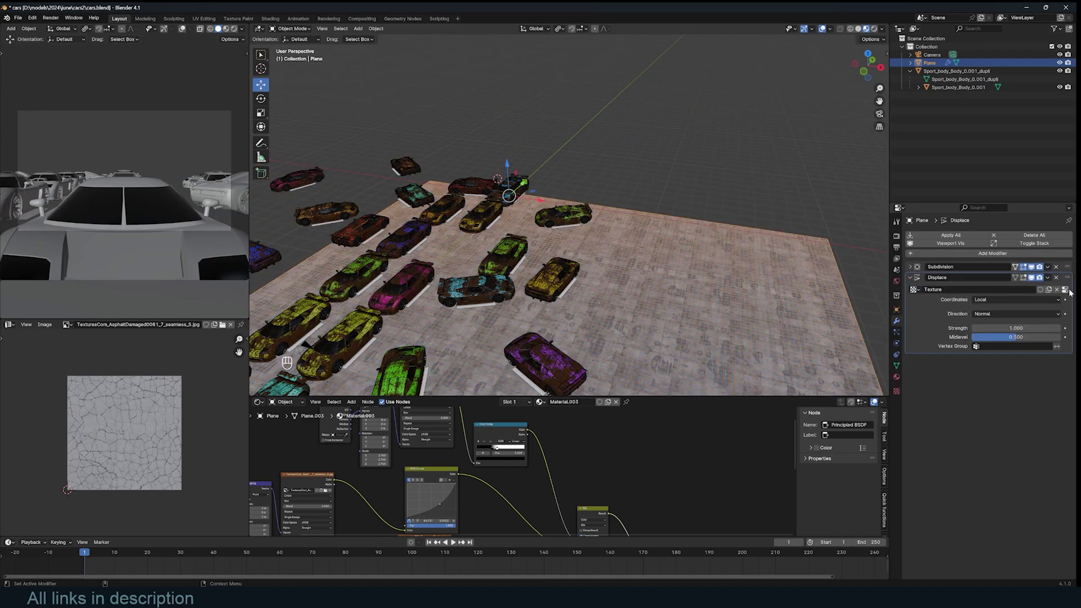
Step: Set the displacement texture's type to Clouds and return to the plane's modifiers
{"action": "left_click", "coordinate": [1064, 290]}
{"action": "left_click", "coordinate": [996, 259]}
{"action": "left_click", "coordinate": [992, 287]}
{"action": "left_click", "coordinate": [896, 320]}
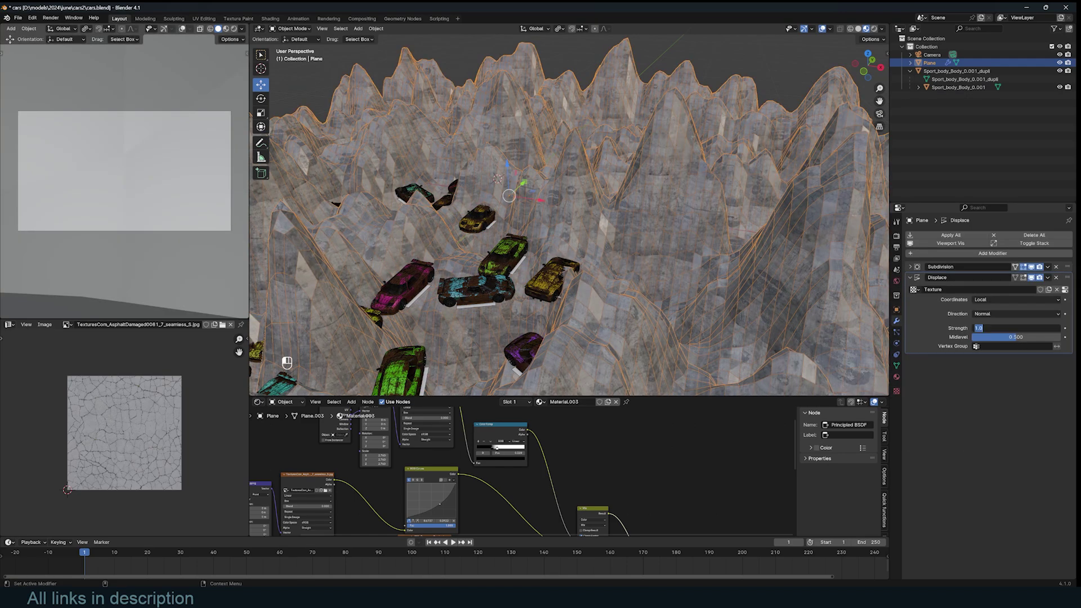
Step: Set the Displace strength to 0.1, and reduce it to a slightly negative value of about -0.09
{"action": "type", "text": "0.1"}
{"action": "key", "text": "Return"}
{"action": "middle_click_drag", "start_coordinate": [629, 232], "coordinate": [656, 217]}
{"action": "left_click_drag", "start_coordinate": [1016, 328], "coordinate": [1006, 328]}
{"action": "middle_click_drag", "start_coordinate": [673, 315], "coordinate": [715, 285]}
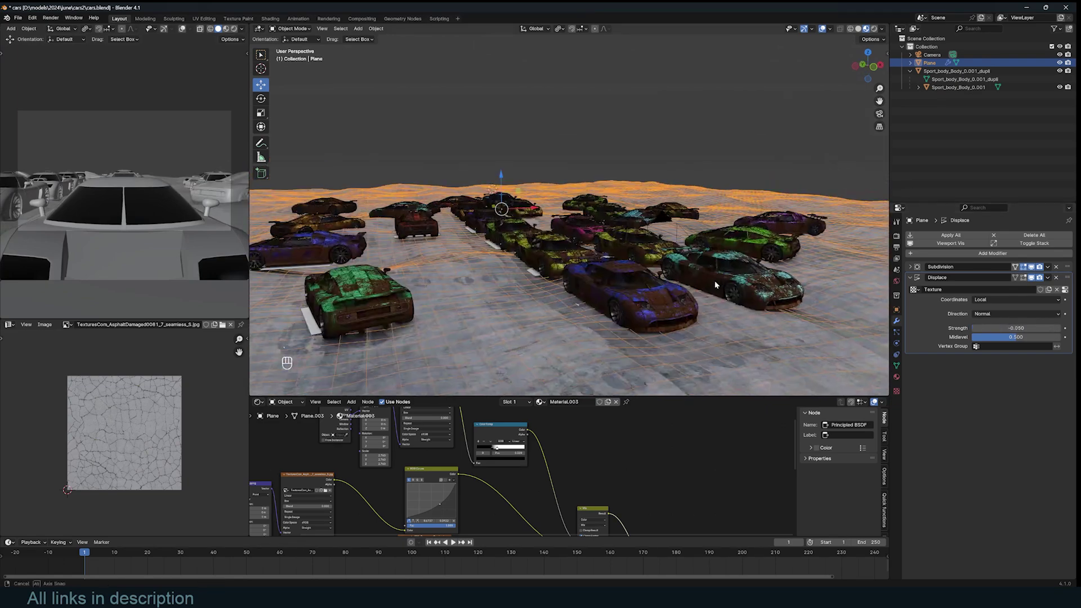
Step: Enable the Clouds texture's color ramp and move its white stop to about 0.48 for more pronounced bumps
{"action": "left_click", "coordinate": [1065, 290]}
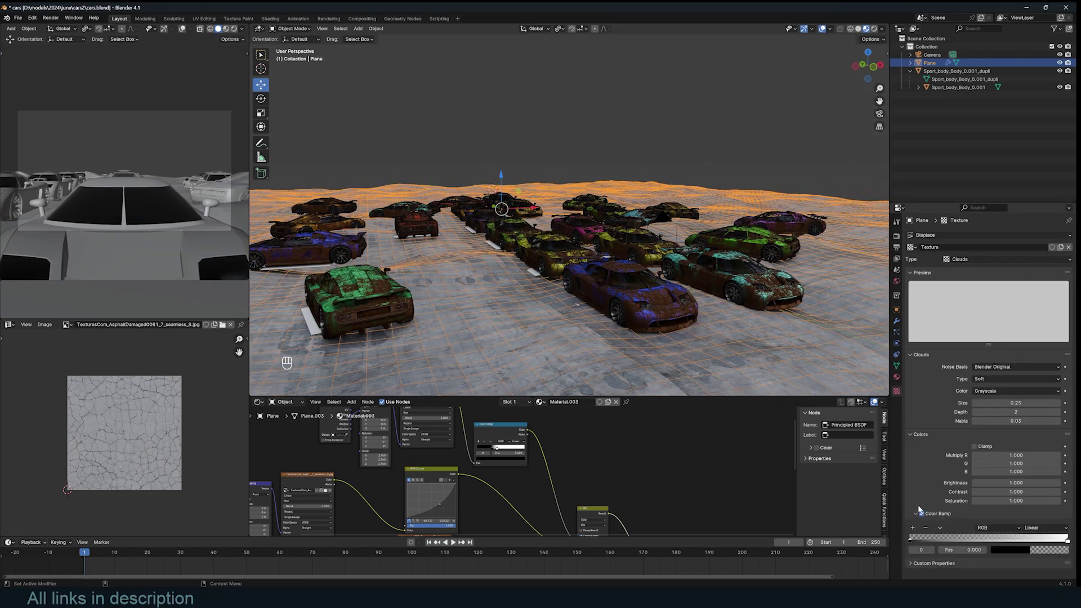
{"action": "left_click_drag", "start_coordinate": [1019, 545], "coordinate": [999, 539]}
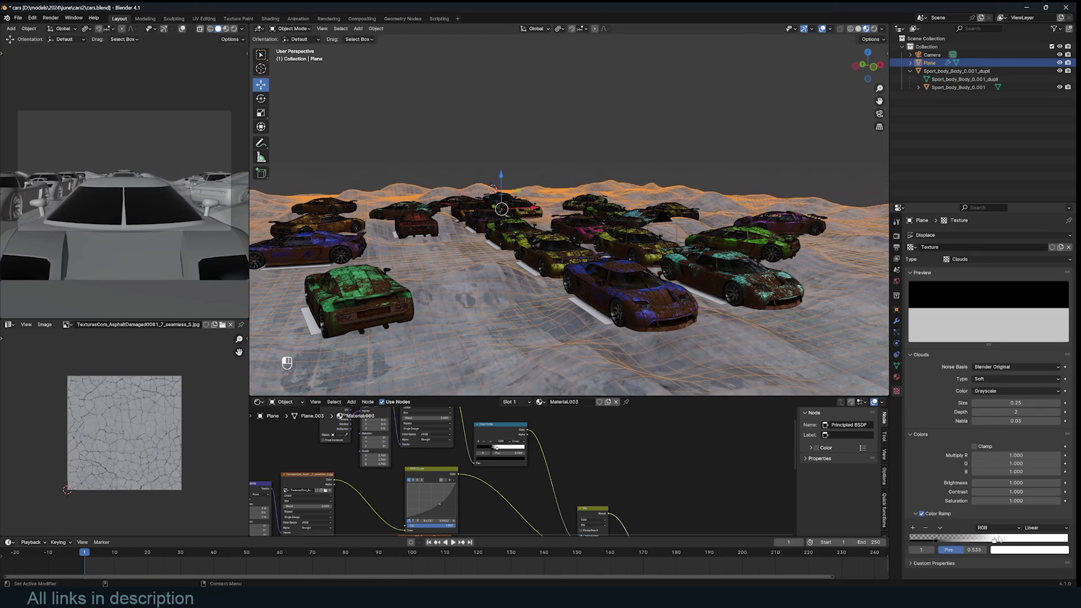
{"action": "middle_click_drag", "start_coordinate": [811, 350], "coordinate": [783, 327]}
{"action": "middle_click_drag", "start_coordinate": [737, 239], "coordinate": [689, 239]}
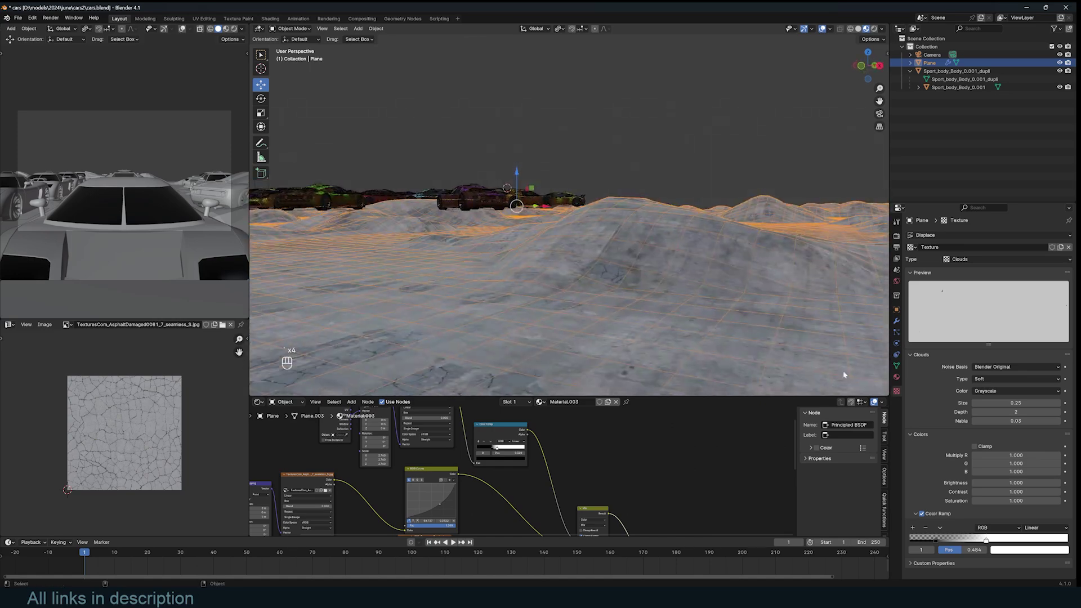
Step: Add a Shrinkwrap modifier to the cars' instancer mesh and pick the ground plane as its target
{"action": "left_click", "coordinate": [896, 321]}
{"action": "middle_click_drag", "start_coordinate": [777, 290], "coordinate": [721, 310]}
{"action": "left_click", "coordinate": [586, 244]}
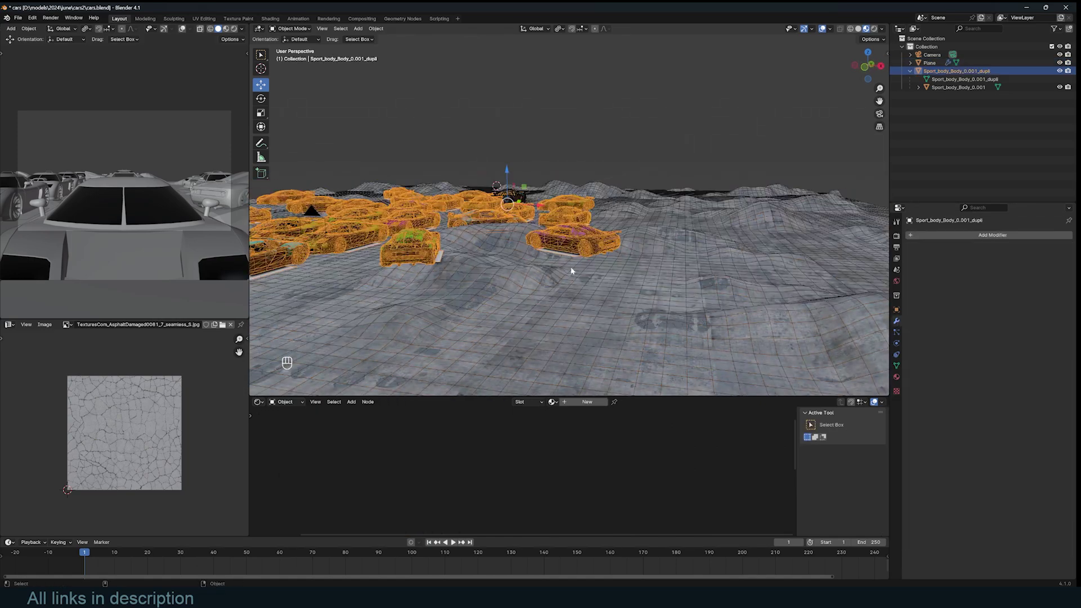
{"action": "type", "text": "sh"}
{"action": "left_click", "coordinate": [983, 248]}
{"action": "left_click", "coordinate": [1055, 299]}
{"action": "left_click", "coordinate": [796, 277]}
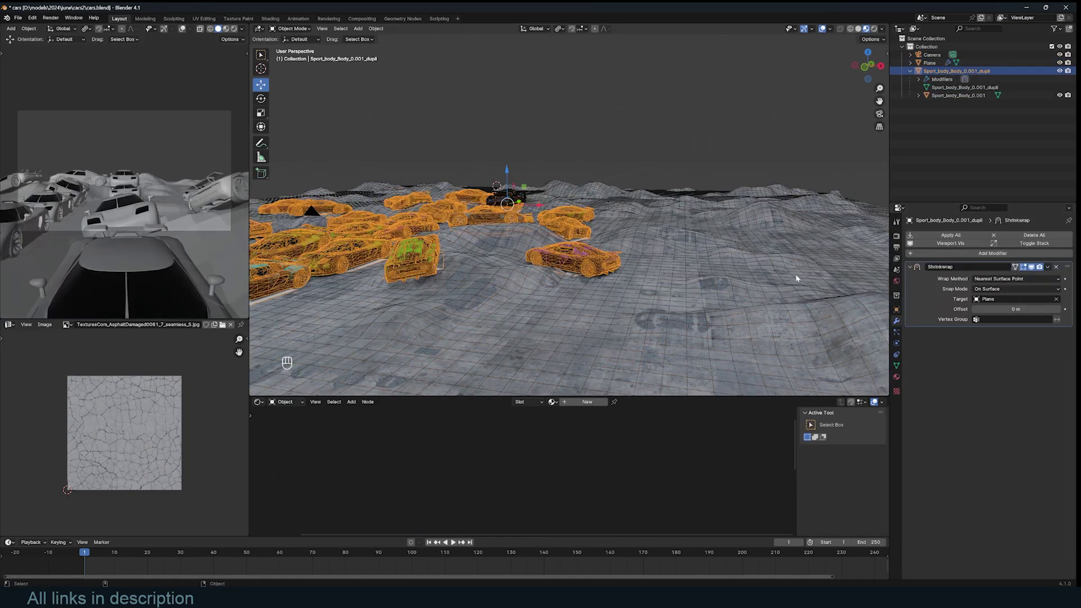
Step: Turn off the wireframe overlay in the 3D viewport
{"action": "middle_click_drag", "start_coordinate": [796, 277], "coordinate": [781, 294]}
{"action": "left_click", "coordinate": [830, 29]}
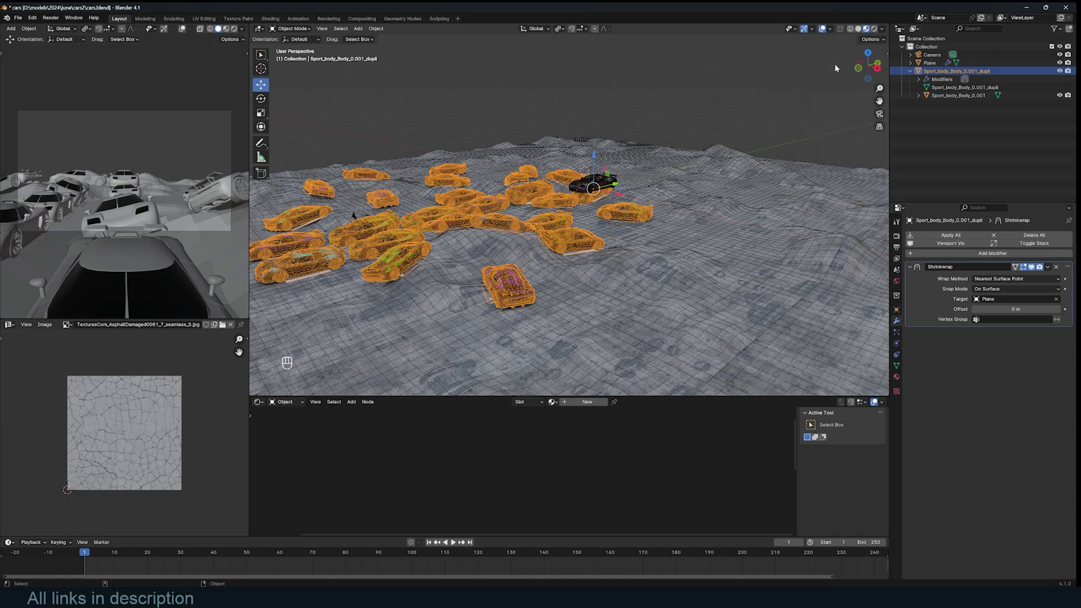
{"action": "left_click", "coordinate": [830, 29]}
Step: Set the ground plane's Displace strength to 0.03 and shade the plane smooth
{"action": "left_click", "coordinate": [779, 175]}
{"action": "middle_click_drag", "start_coordinate": [780, 176], "coordinate": [571, 198]}
{"action": "left_click", "coordinate": [636, 264]}
{"action": "mouse_move", "coordinate": [1000, 326]}
{"action": "left_mouse_down"}
{"action": "mouse_move", "coordinate": [987, 326]}
{"action": "mouse_move", "coordinate": [1007, 327]}
{"action": "left_mouse_up"}
{"action": "mouse_move", "coordinate": [788, 270]}
{"action": "middle_mouse_down"}
{"action": "mouse_move", "coordinate": [533, 249]}
{"action": "mouse_move", "coordinate": [788, 251]}
{"action": "middle_mouse_up"}
{"action": "right_click", "coordinate": [543, 245]}
{"action": "left_click", "coordinate": [543, 248]}
Step: Raise the plane's viewport subdivision level and fine-tune its Clouds displacement texture
{"action": "scroll", "coordinate": [535, 248], "scroll_direction": "down", "scroll_amount": 3}
{"action": "left_click", "coordinate": [911, 267]}
{"action": "left_click", "coordinate": [1057, 291]}
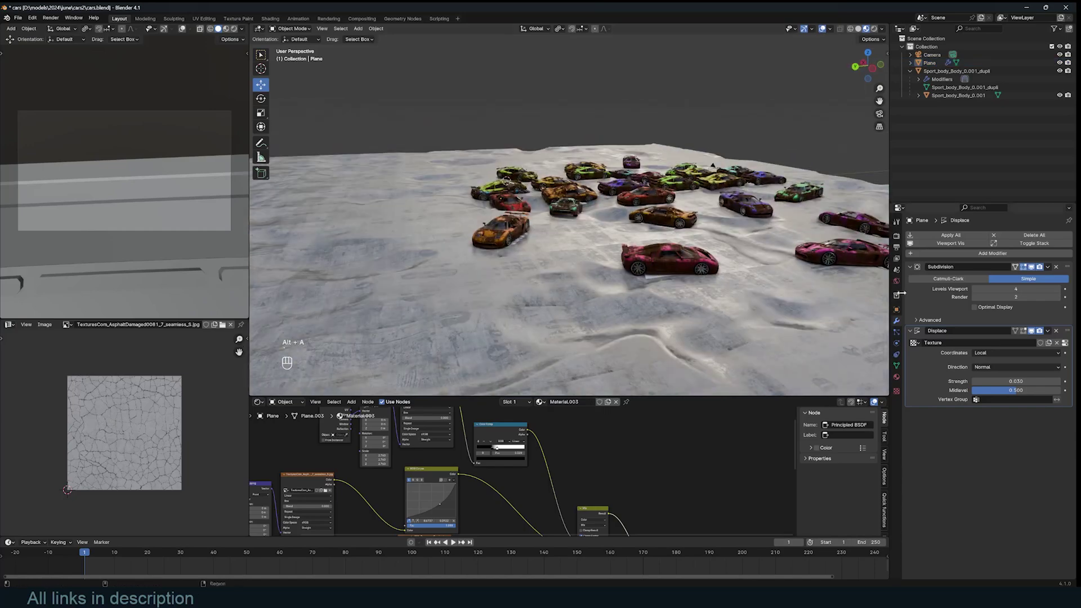
{"action": "left_click", "coordinate": [1064, 343]}
{"action": "left_click_drag", "start_coordinate": [1016, 403], "coordinate": [1003, 403], "text": "shift"}
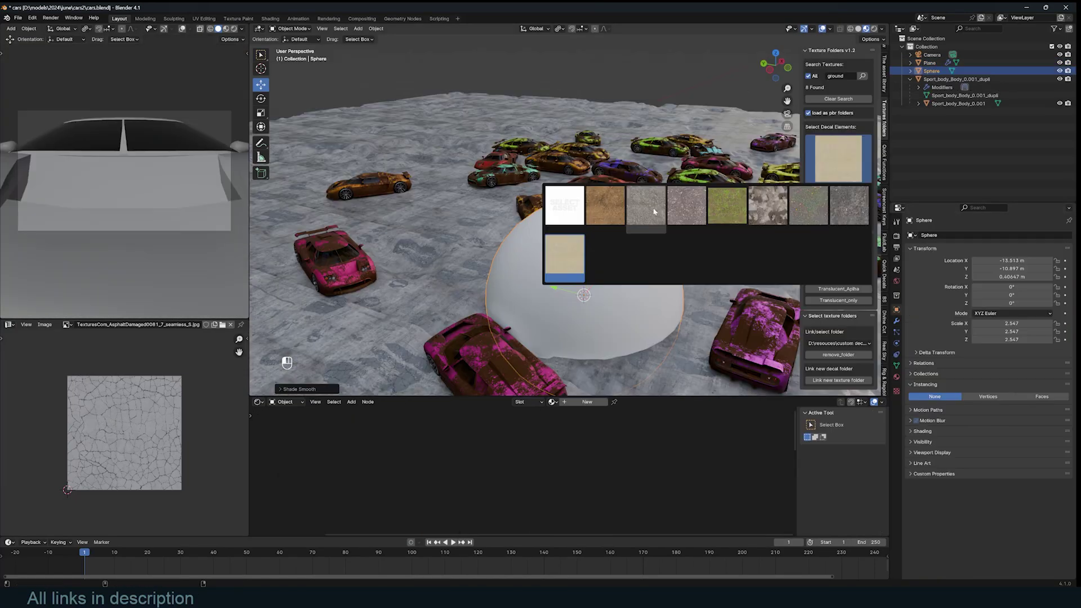
Step: Apply the dry_ground_rocks PBR texture to the sphere as a BSDF material
{"action": "left_click", "coordinate": [819, 219]}
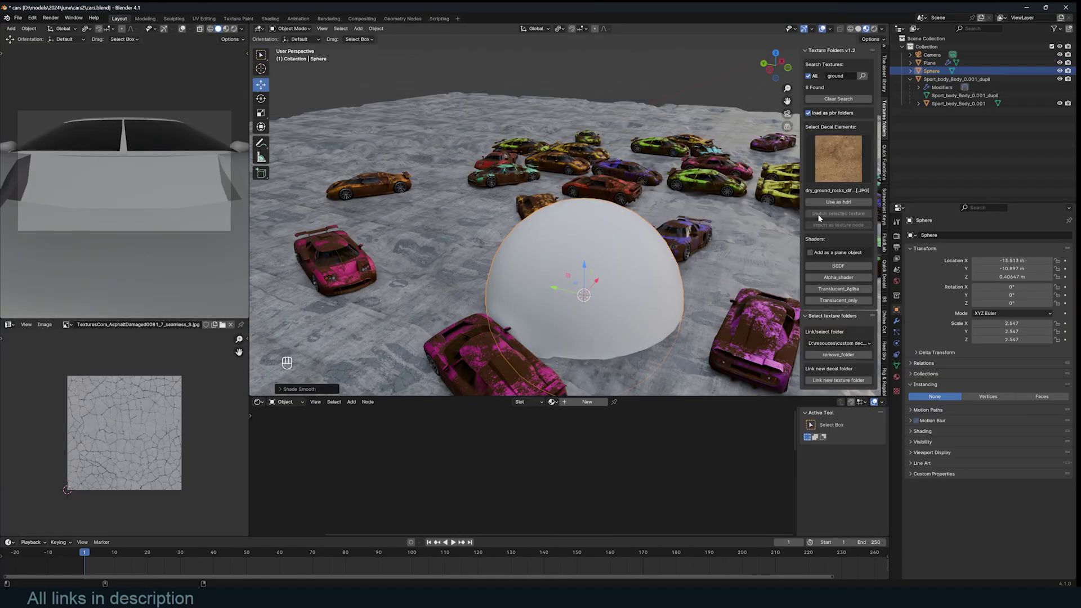
{"action": "middle_click_drag", "start_coordinate": [769, 293], "coordinate": [811, 277]}
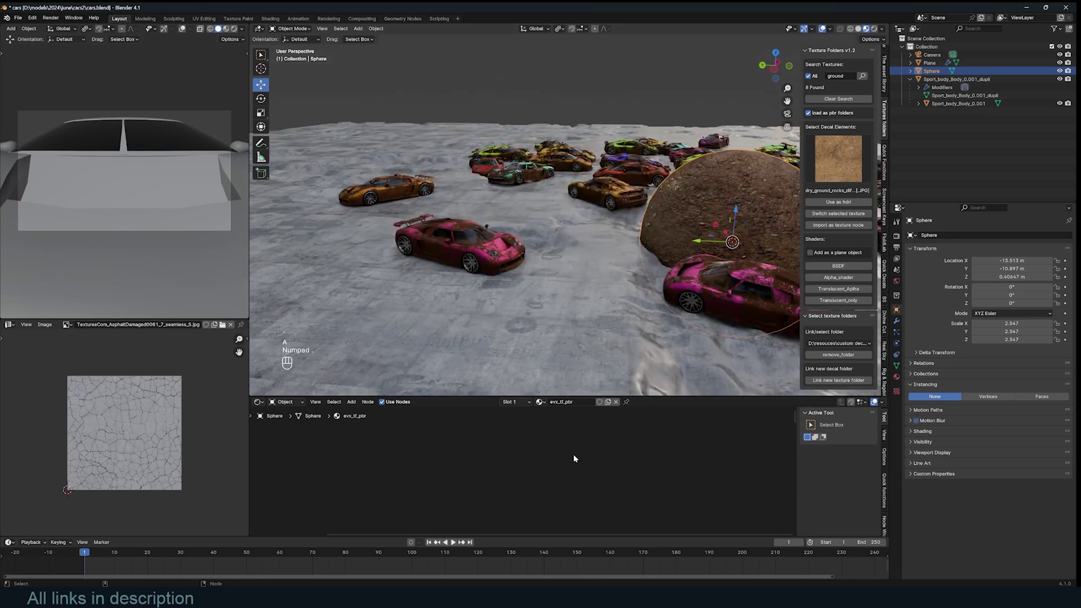
{"action": "left_click_drag", "start_coordinate": [433, 417], "coordinate": [573, 522]}
{"action": "key", "text": "Delete"}
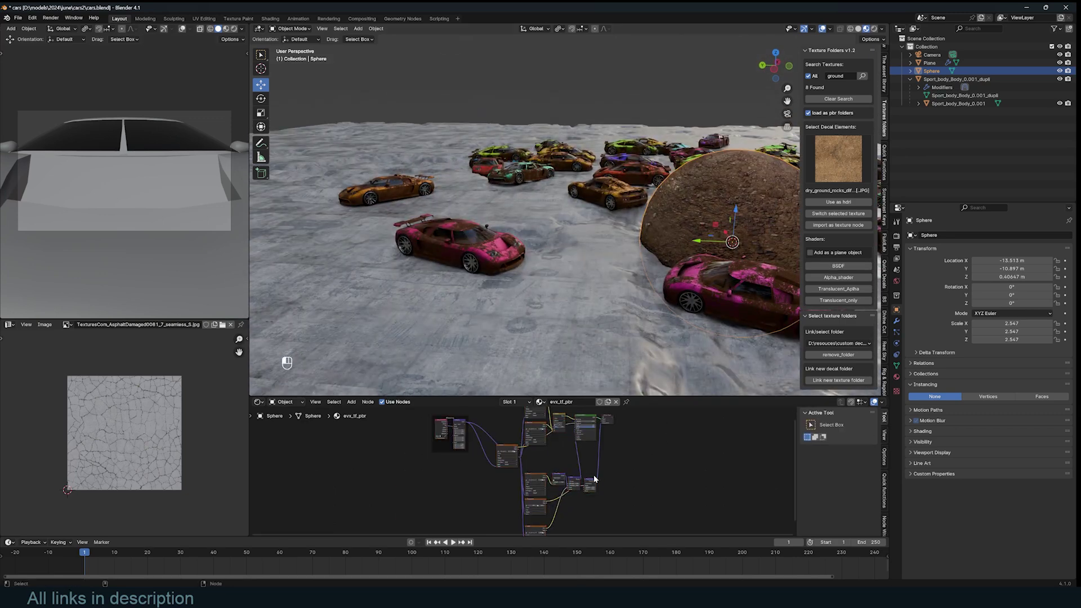
Step: Group all of the sphere material's nodes except the Material Output, and exit the new node group
{"action": "left_click", "coordinate": [593, 479]}
{"action": "key", "text": "Delete"}
{"action": "scroll", "coordinate": [436, 413], "scroll_direction": "down", "scroll_amount": 3}
{"action": "left_click_drag", "start_coordinate": [436, 422], "coordinate": [582, 533]}
{"action": "scroll", "coordinate": [608, 451], "scroll_direction": "up", "scroll_amount": 4}
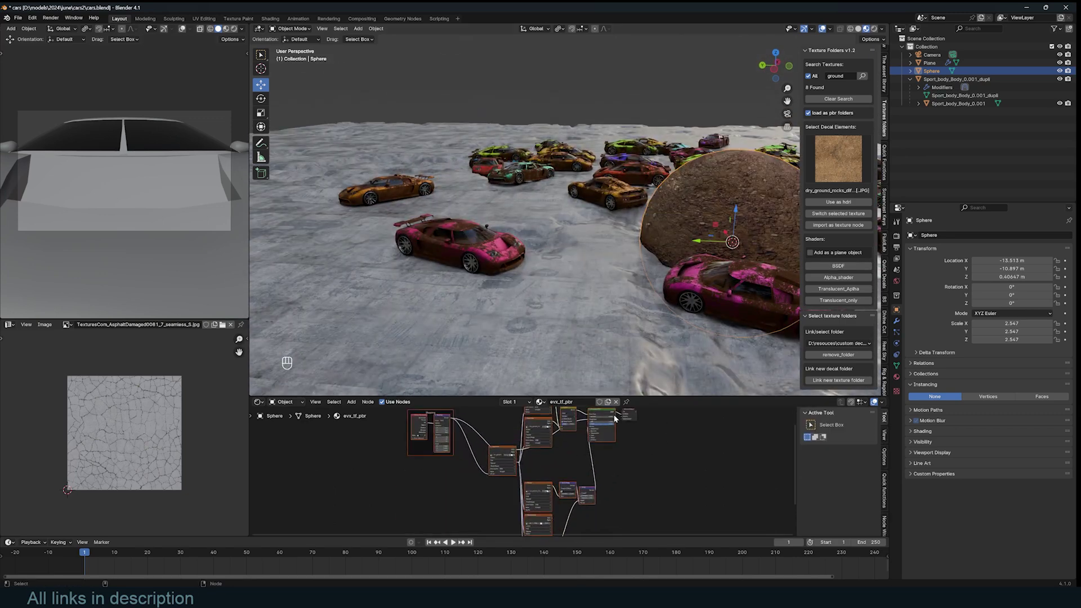
{"action": "key", "text": "ctrl+space"}
{"action": "scroll", "coordinate": [582, 269], "scroll_direction": "down", "scroll_amount": 5}
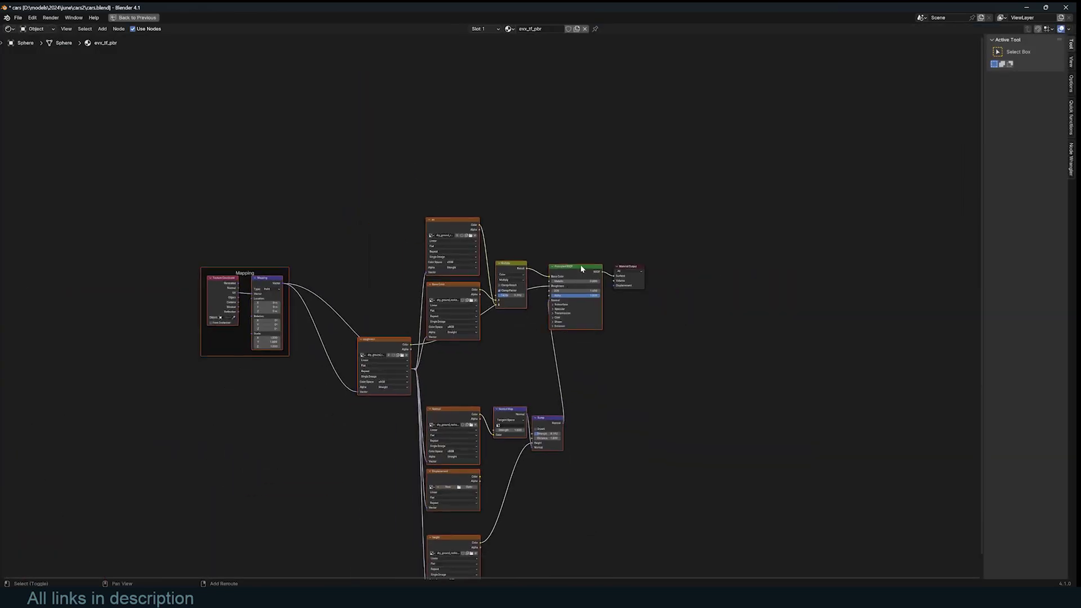
{"action": "key", "text": "ctrl+g"}
{"action": "key", "text": "Tab"}
{"action": "key", "text": "Home"}
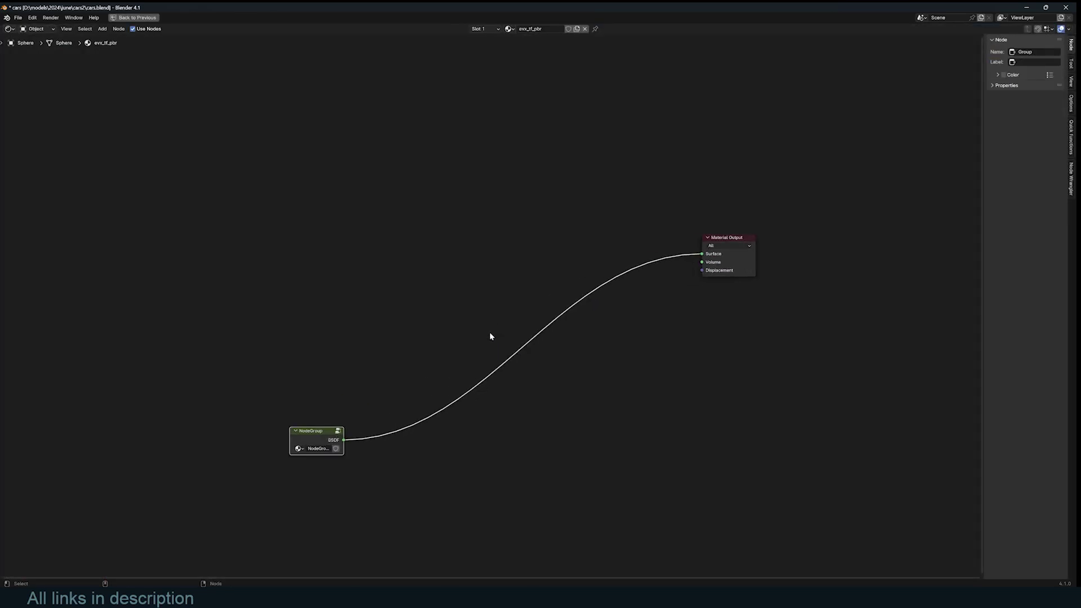
Step: Move the node group next to the Material Output and rename it dirt
{"action": "key", "text": "g"}
{"action": "left_click", "coordinate": [661, 222]}
{"action": "key", "text": "Home"}
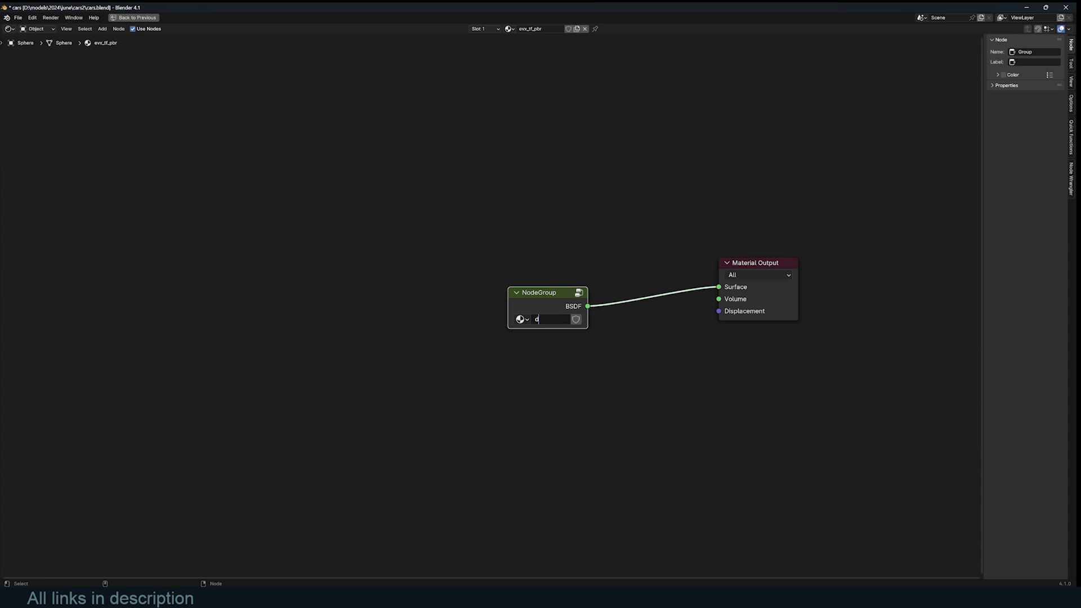
{"action": "key", "text": "ctrl+space"}
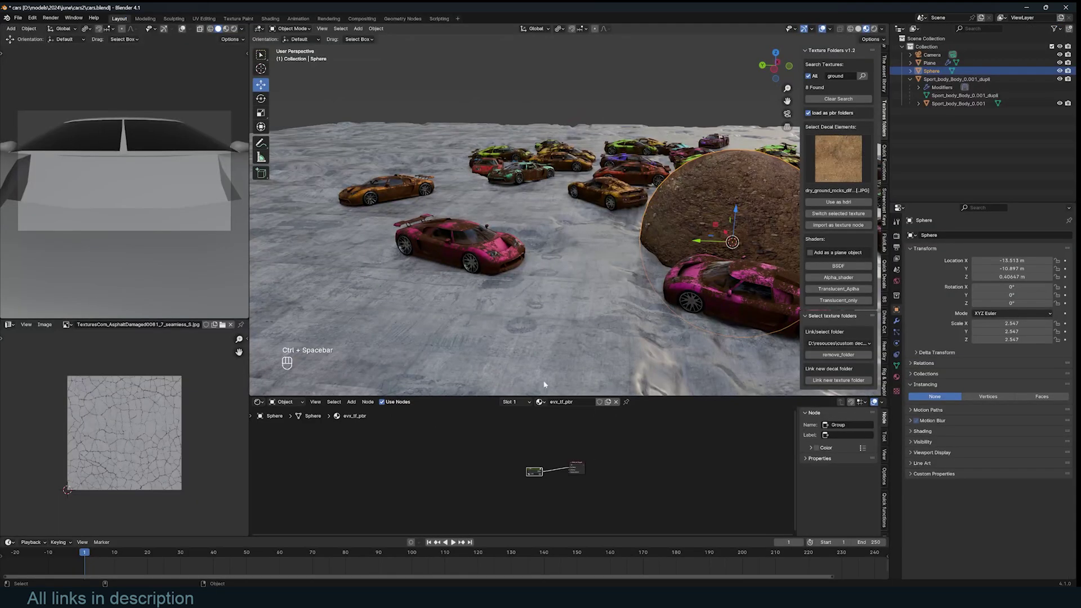
Step: Copy the dirt node group into the ground plane's material
{"action": "left_click", "coordinate": [574, 327]}
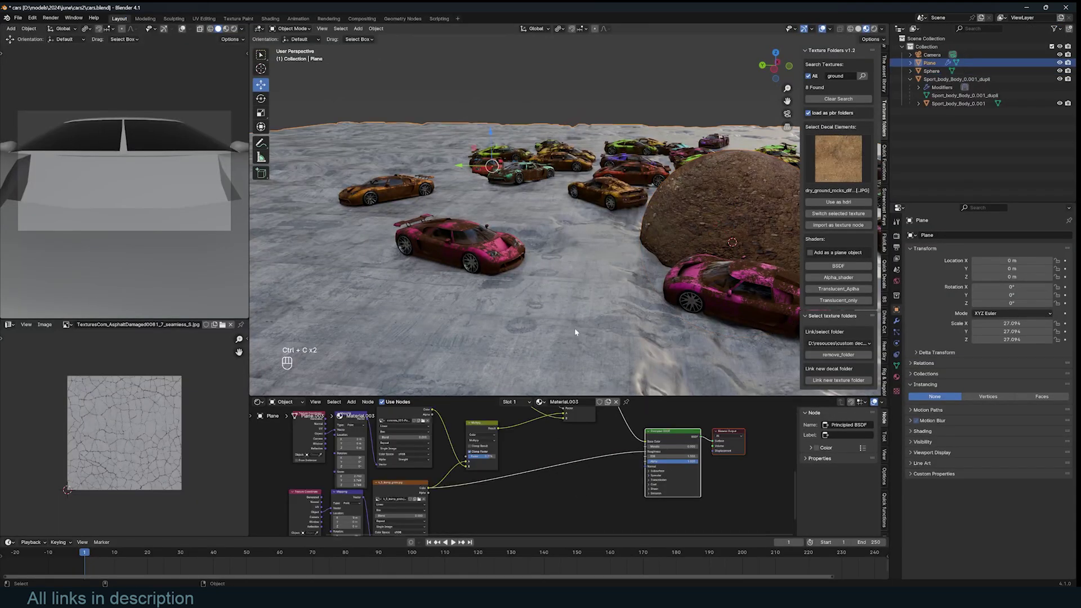
{"action": "key", "text": "ctrl+c"}
{"action": "key", "text": "ctrl+c"}
{"action": "scroll", "coordinate": [576, 478], "scroll_direction": "up", "scroll_amount": 4}
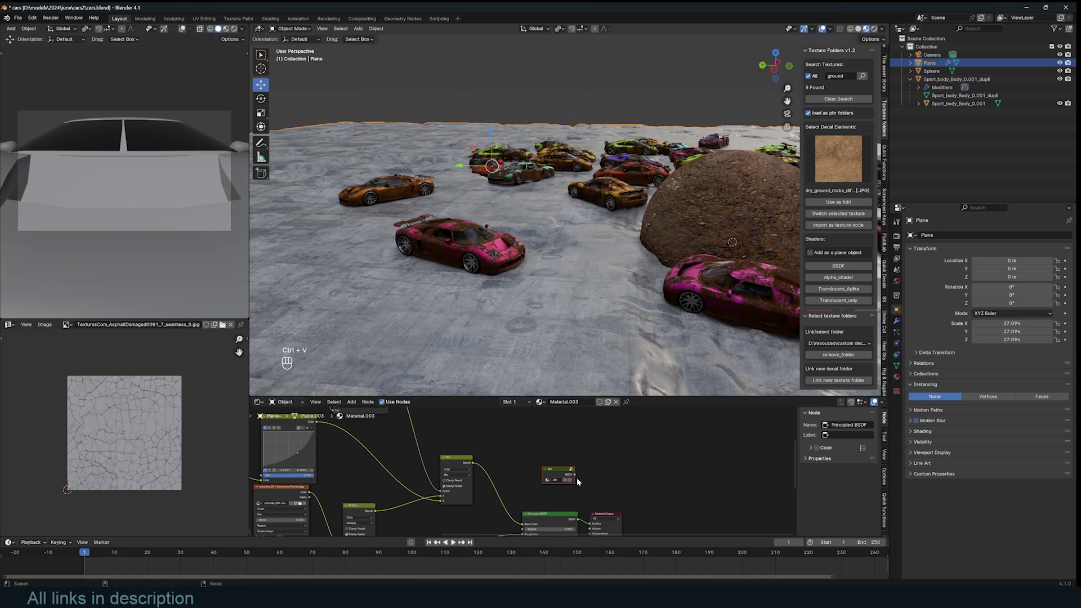
{"action": "middle_click_drag", "start_coordinate": [576, 478], "coordinate": [538, 449]}
{"action": "scroll", "coordinate": [560, 447], "scroll_direction": "up", "scroll_amount": 2}
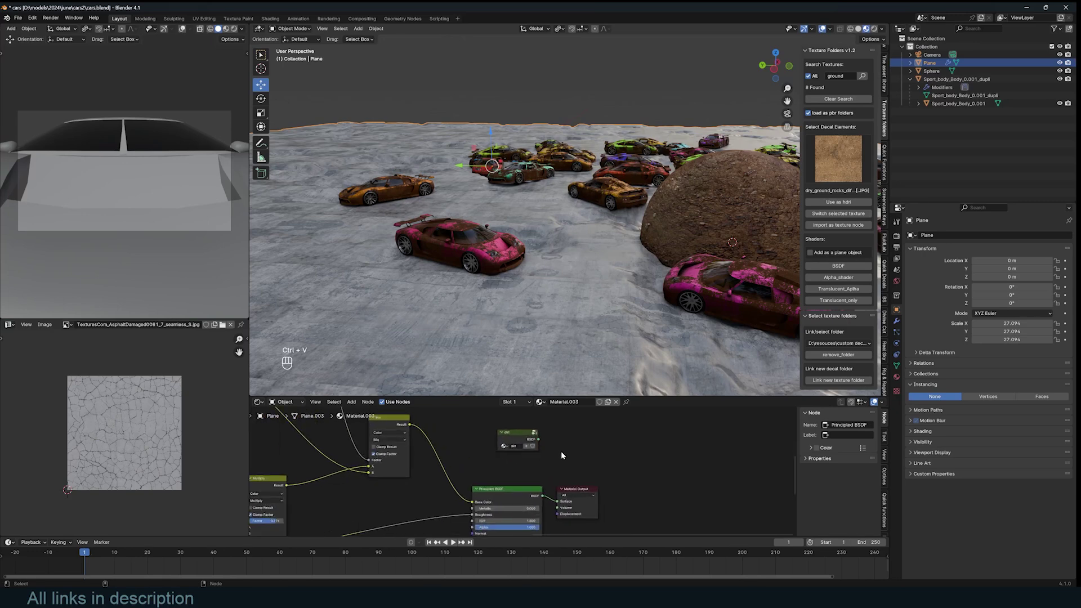
Step: Preview the dirt group on the ground plane and move the Material Output away to make room for another node
{"action": "left_click", "coordinate": [526, 440], "text": "ctrl+shift"}
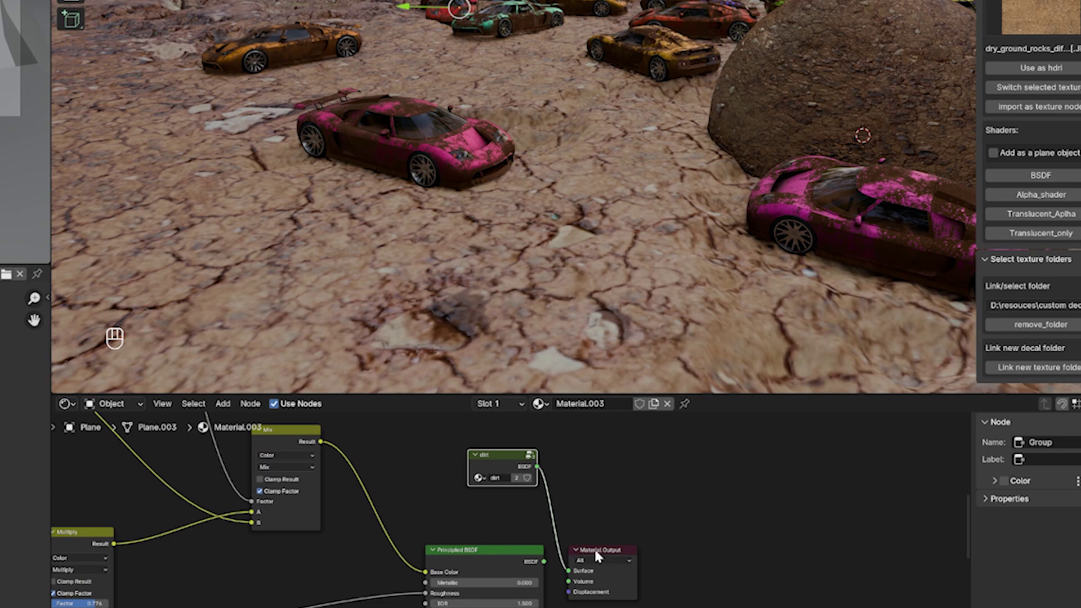
{"action": "left_click_drag", "start_coordinate": [603, 548], "coordinate": [772, 518]}
{"action": "scroll", "coordinate": [647, 519], "scroll_direction": "up", "scroll_amount": 1}
{"action": "scroll", "coordinate": [597, 530], "scroll_direction": "up", "scroll_amount": 1}
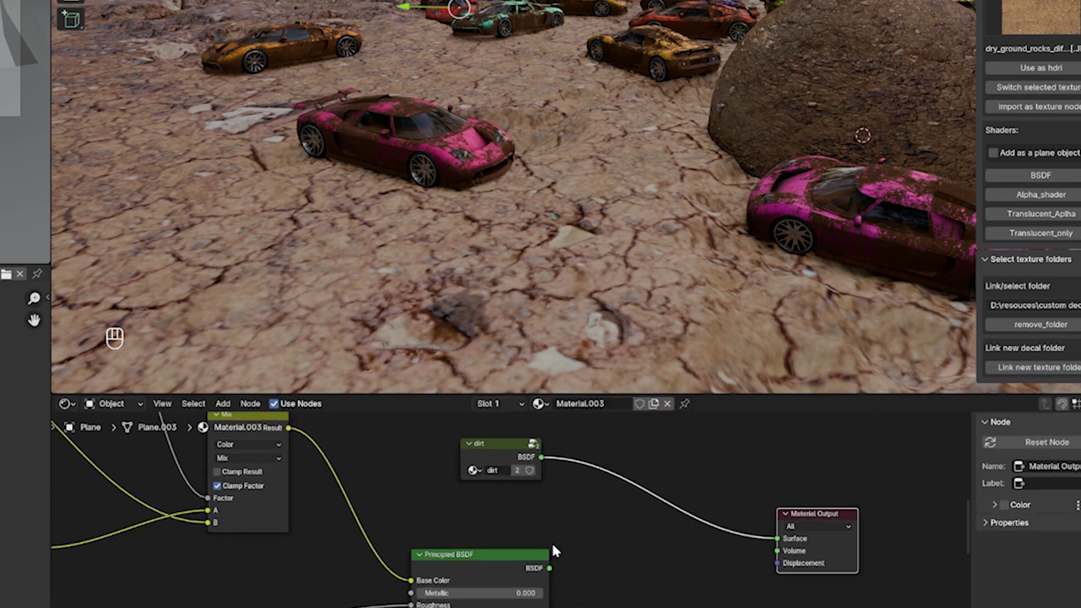
Step: Compare the ground's Principled BSDF with the dirt group by alternately previewing both, ending on the Principled BSDF
{"action": "left_click", "coordinate": [521, 566], "text": "ctrl+shift"}
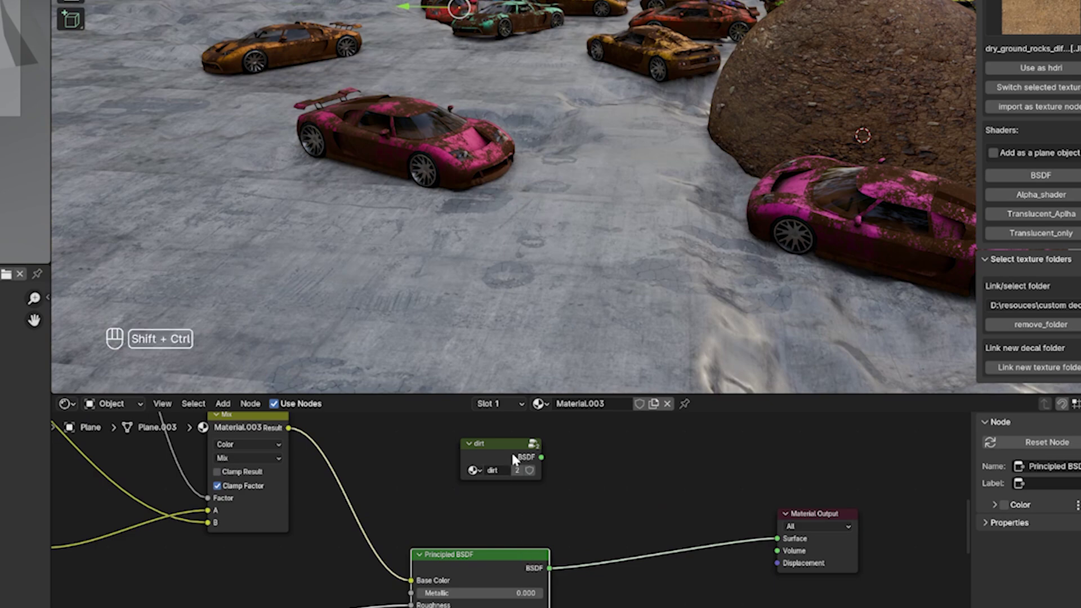
{"action": "left_click", "coordinate": [511, 453], "text": "ctrl+shift"}
{"action": "left_click", "coordinate": [520, 560], "text": "ctrl+shift"}
{"action": "left_click", "coordinate": [522, 465], "text": "ctrl+shift"}
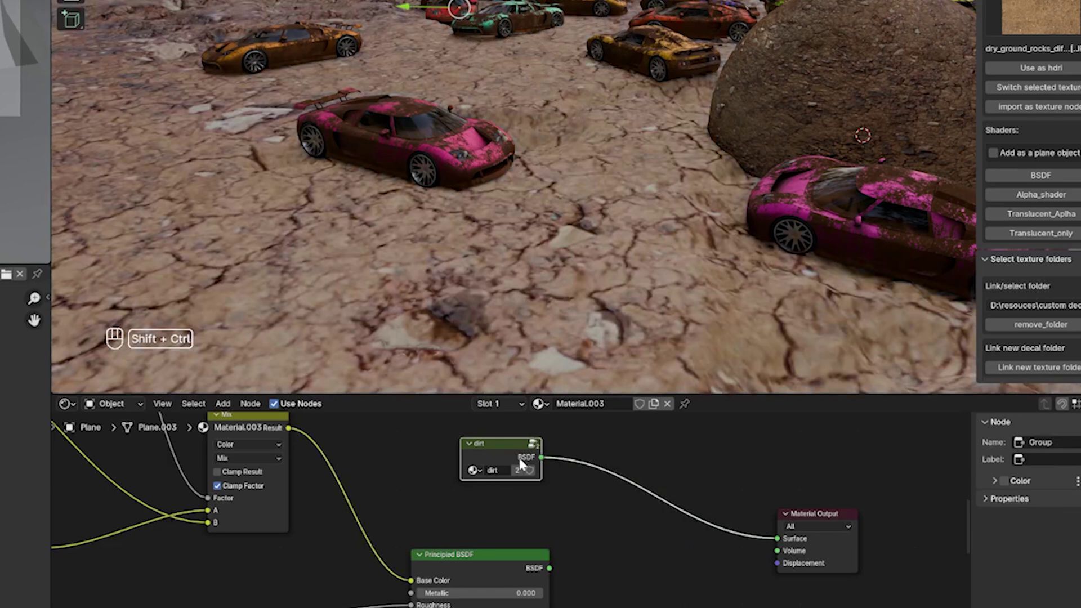
{"action": "left_click", "coordinate": [530, 564], "text": "ctrl+shift"}
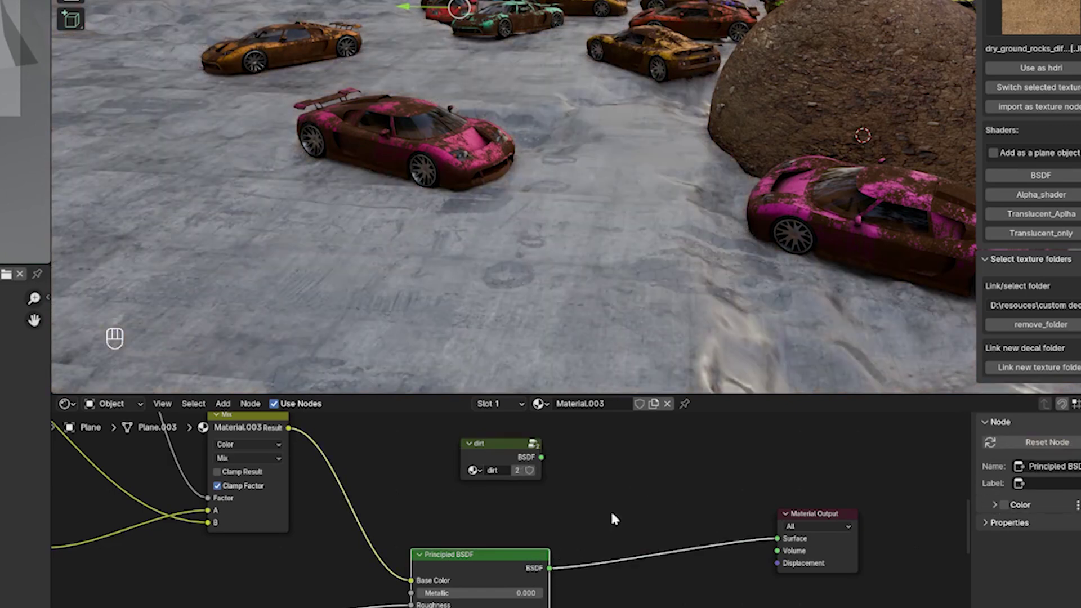
Step: Insert a Mix Shader between the Principled BSDF and the Material Output, and connect the dirt group to it
{"action": "key", "text": "shift+a"}
{"action": "left_click", "coordinate": [630, 493]}
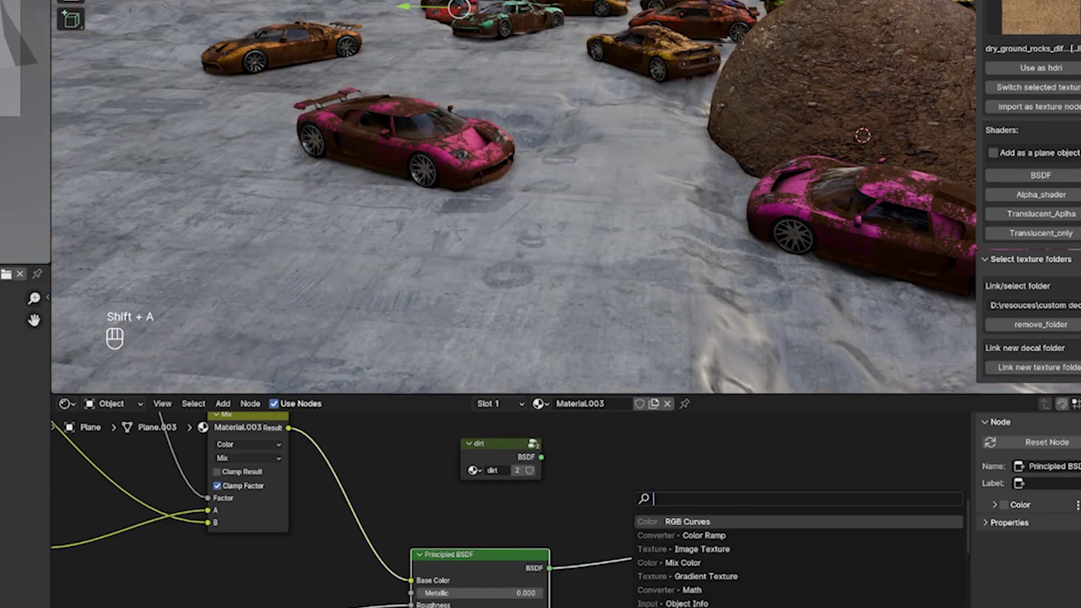
{"action": "left_click", "coordinate": [667, 549]}
{"action": "left_click", "coordinate": [653, 481]}
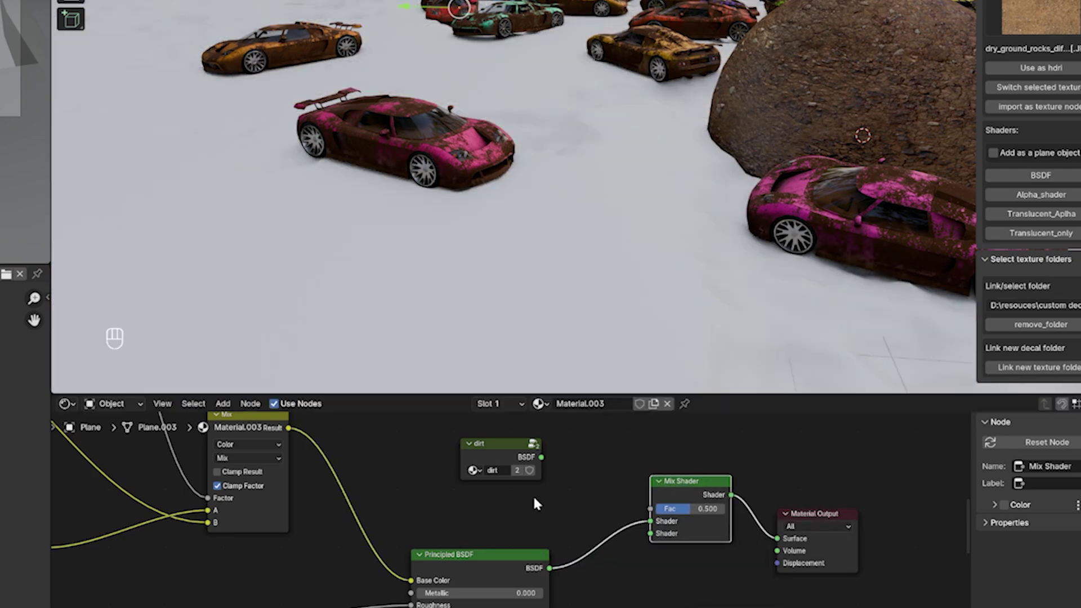
{"action": "left_click_drag", "start_coordinate": [541, 457], "coordinate": [676, 509]}
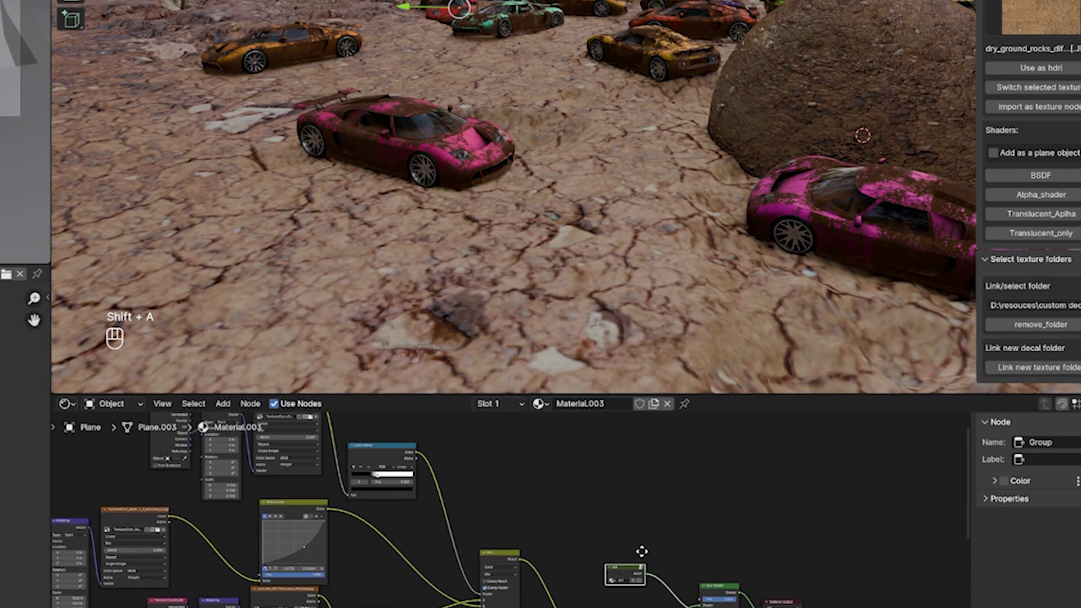
Step: Add a Gradient Texture to the ground material and preview it on the plane
{"action": "type", "text": "gra"}
{"action": "left_click", "coordinate": [714, 528]}
{"action": "left_click", "coordinate": [576, 454]}
{"action": "left_click", "coordinate": [592, 453], "text": "ctrl+shift"}
{"action": "key", "text": "grave"}
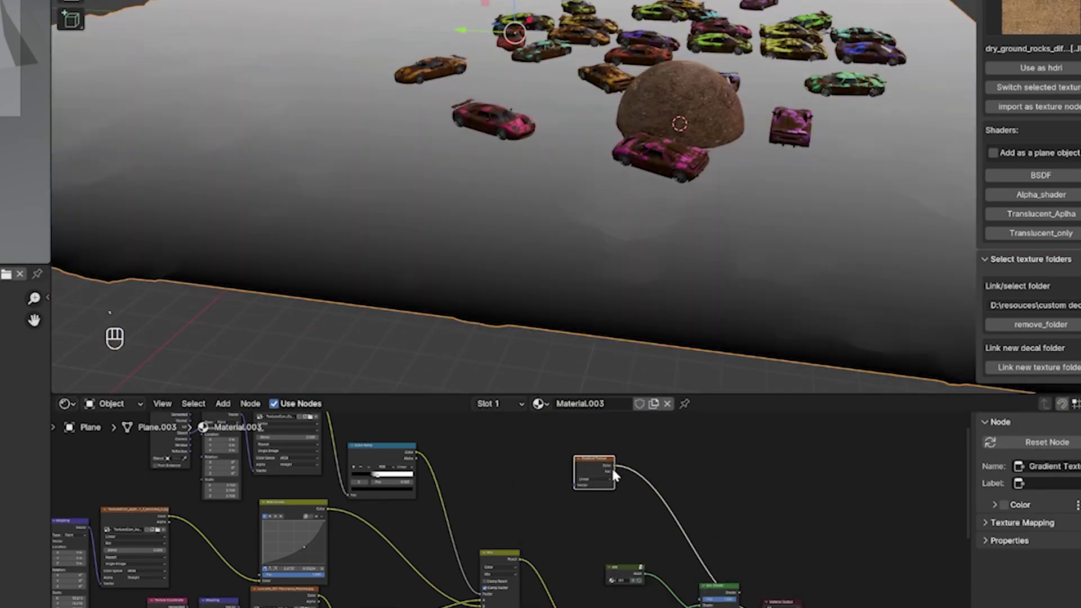
Step: Add Mapping and Texture Coordinate nodes to the Gradient Texture and drive the mapping with Object coordinates
{"action": "left_click_drag", "start_coordinate": [611, 466], "coordinate": [650, 501]}
{"action": "key", "text": "ctrl+t"}
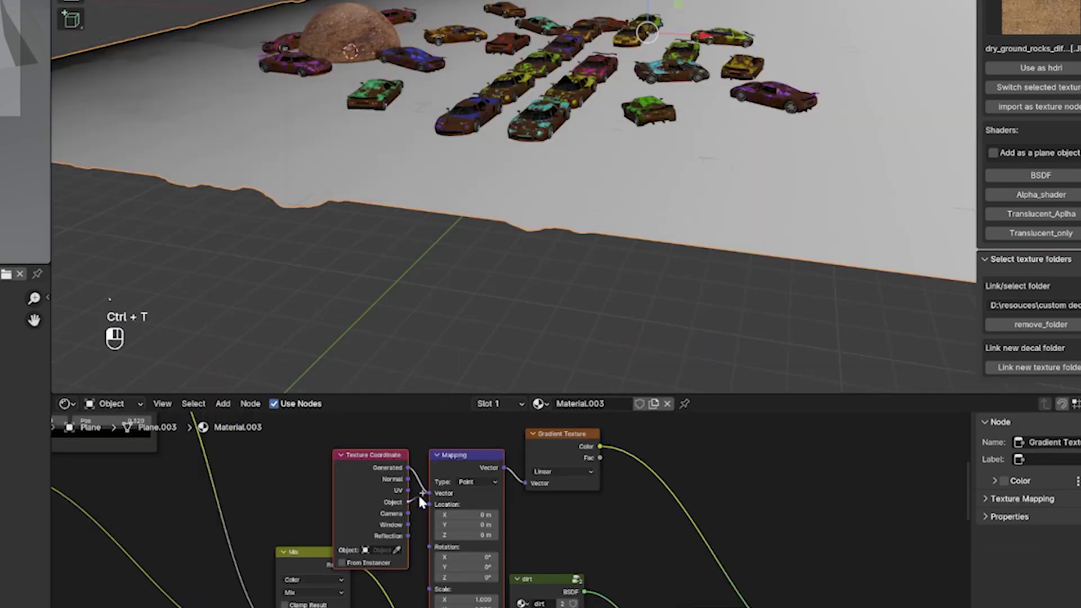
{"action": "left_click_drag", "start_coordinate": [420, 496], "coordinate": [429, 493]}
{"action": "left_click_drag", "start_coordinate": [355, 482], "coordinate": [324, 458]}
{"action": "left_click_drag", "start_coordinate": [531, 439], "coordinate": [552, 440]}
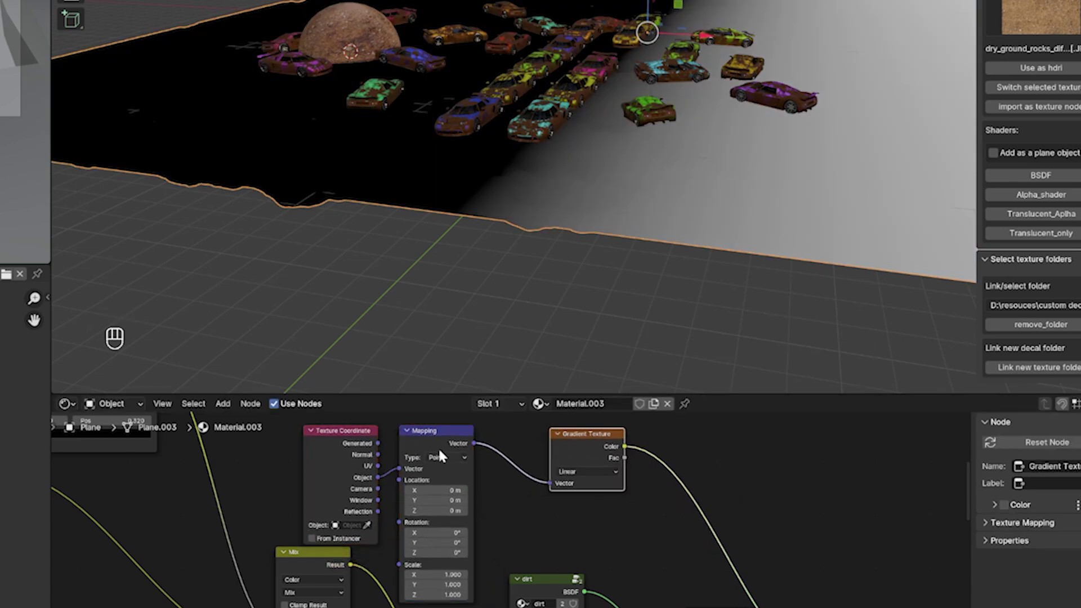
Step: Set the gradient mapping's Y rotation to 90° so it follows the ground's height
{"action": "left_click_drag", "start_coordinate": [447, 438], "coordinate": [456, 434]}
{"action": "left_click_drag", "start_coordinate": [464, 549], "coordinate": [510, 539]}
{"action": "key", "text": "Return"}
Step: Insert a Color Ramp after the Gradient Texture and move its white stop to about 0.012
{"action": "key", "text": "shift+a"}
{"action": "type", "text": "r"}
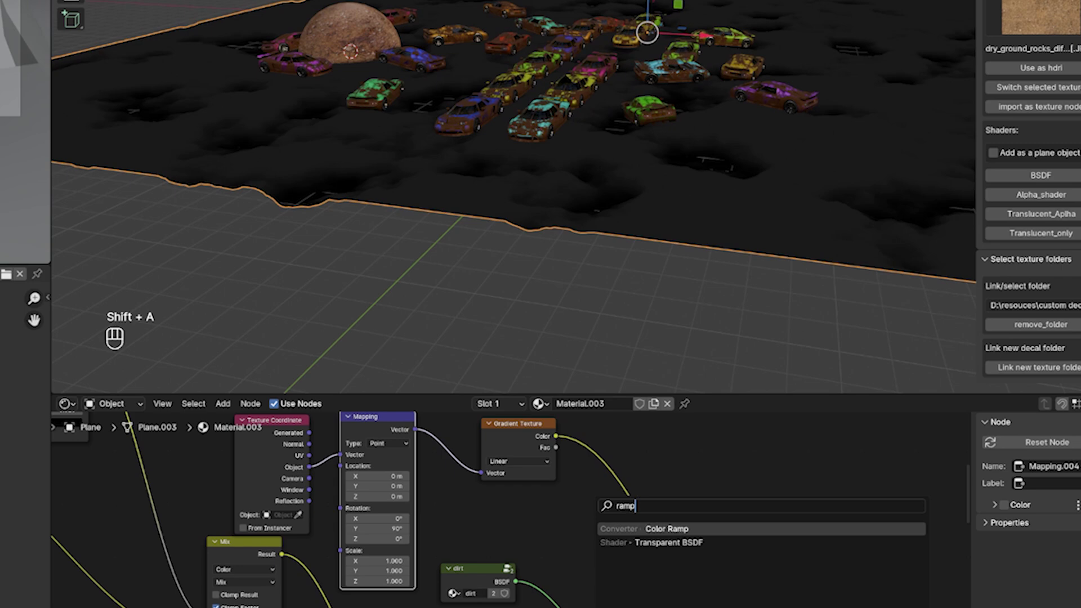
{"action": "type", "text": "amp"}
{"action": "key", "text": "Return"}
{"action": "left_click", "coordinate": [563, 517]}
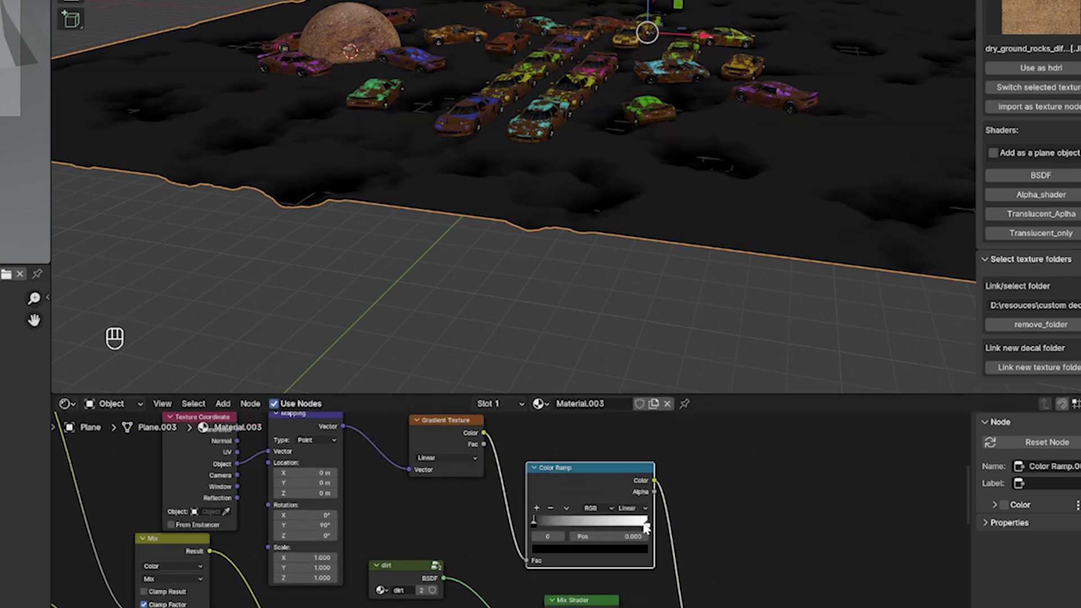
{"action": "left_click_drag", "start_coordinate": [645, 526], "coordinate": [566, 532]}
{"action": "scroll", "coordinate": [535, 528], "scroll_direction": "up", "scroll_amount": 4}
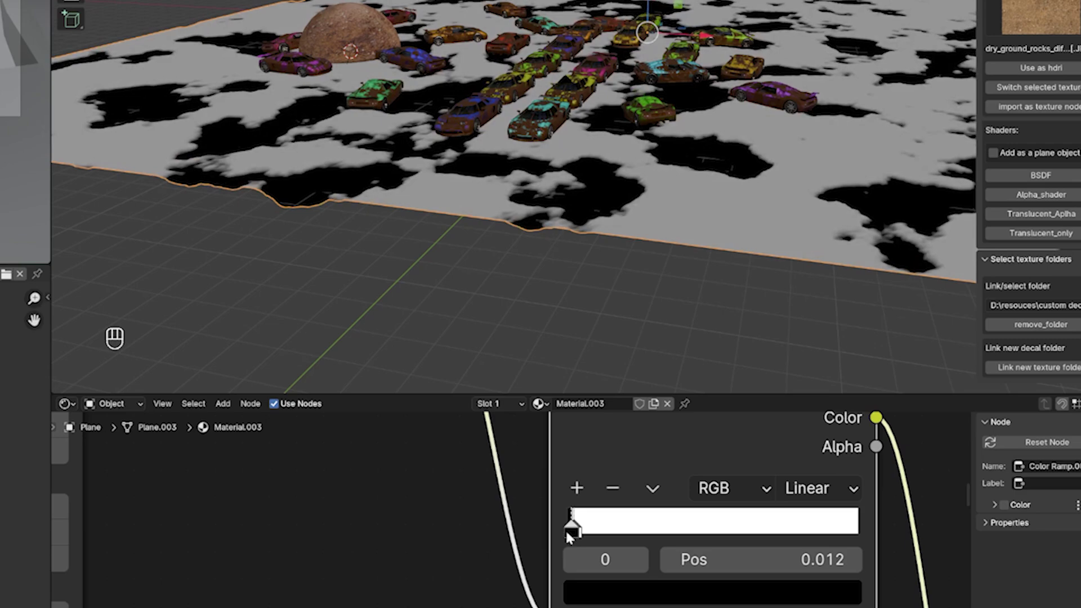
Step: Use the Color Ramp as the Mix Shader's factor and connect the Mix Shader to the Material Output
{"action": "scroll", "coordinate": [567, 533], "scroll_direction": "down", "scroll_amount": 7}
{"action": "middle_click_drag", "start_coordinate": [722, 587], "coordinate": [497, 509]}
{"action": "scroll", "coordinate": [501, 514], "scroll_direction": "down", "scroll_amount": 4}
{"action": "left_click_drag", "start_coordinate": [449, 547], "coordinate": [495, 547]}
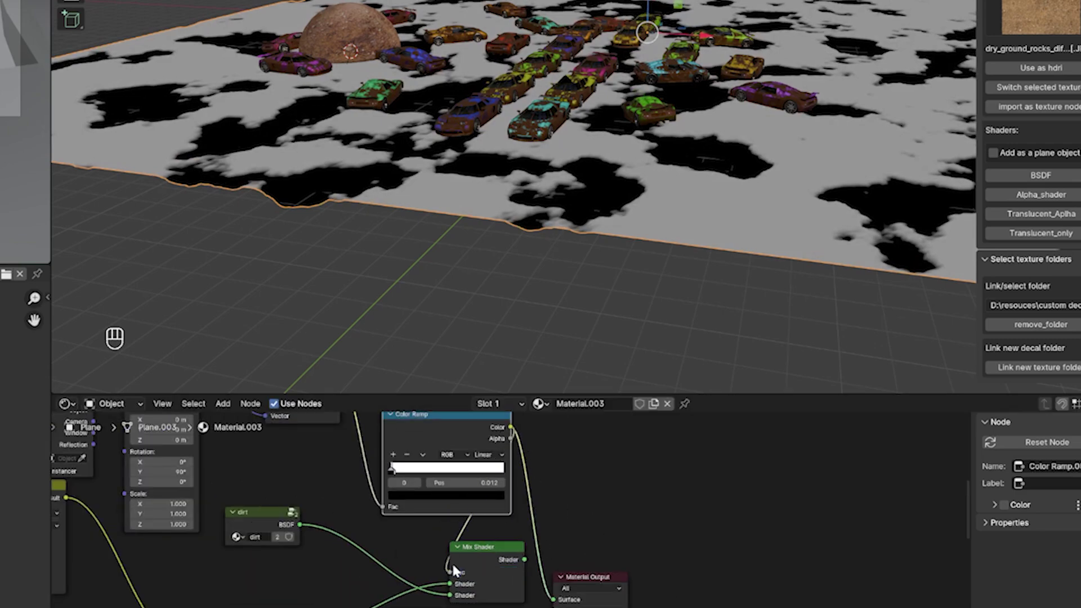
{"action": "left_click", "coordinate": [503, 565], "text": "ctrl+shift"}
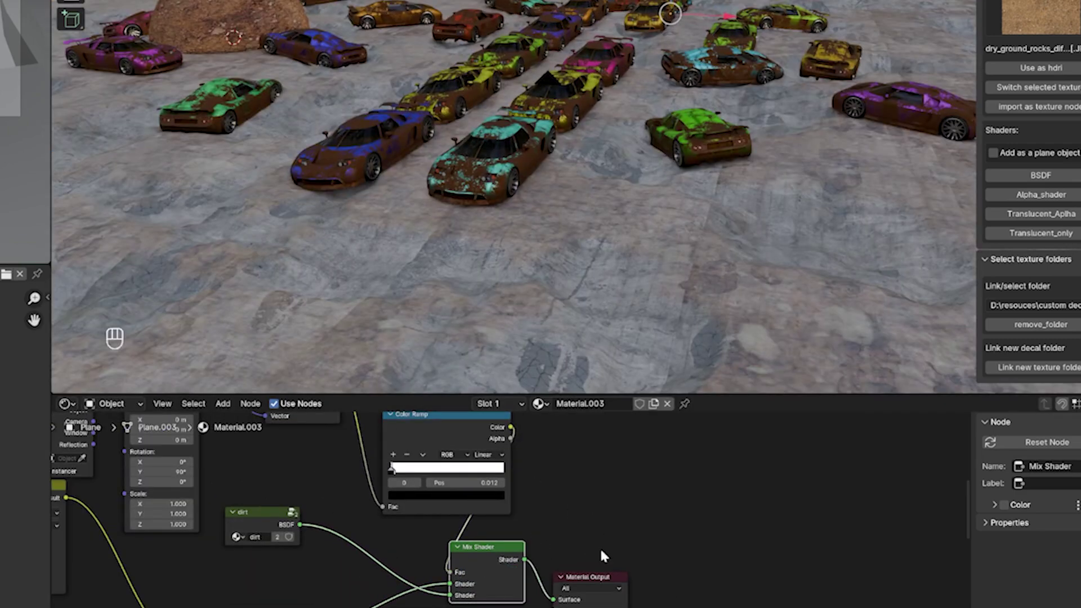
Step: Spread out the Mix Shader and Material Output nodes, and swap the Mix Shader's two shader inputs
{"action": "middle_click_drag", "start_coordinate": [601, 546], "coordinate": [518, 531]}
{"action": "left_click_drag", "start_coordinate": [508, 561], "coordinate": [765, 532]}
{"action": "left_click_drag", "start_coordinate": [399, 549], "coordinate": [700, 526]}
{"action": "middle_click_drag", "start_coordinate": [688, 564], "coordinate": [527, 562]}
{"action": "scroll", "coordinate": [527, 562], "scroll_direction": "up", "scroll_amount": 2}
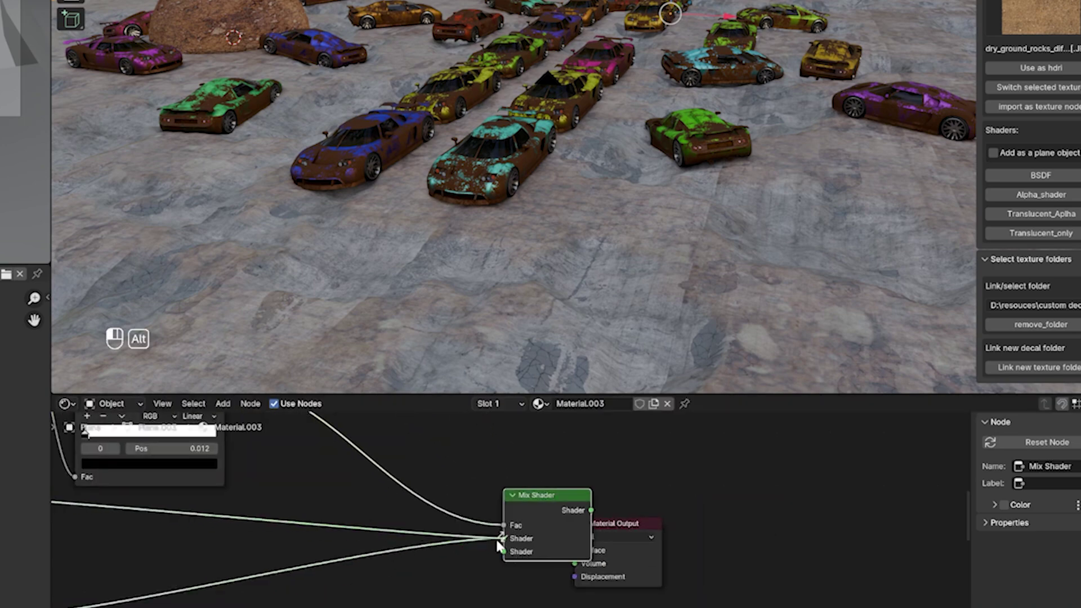
{"action": "left_click_drag", "start_coordinate": [497, 541], "coordinate": [498, 541], "text": "alt"}
Step: Fine-tune the Color Ramp's white stop to about 0.015 to adjust the dirt patches on the ground
{"action": "middle_click_drag", "start_coordinate": [603, 317], "coordinate": [646, 316], "text": "shift"}
{"action": "scroll", "coordinate": [235, 478], "scroll_direction": "up", "scroll_amount": 4}
{"action": "middle_click_drag", "start_coordinate": [236, 479], "coordinate": [603, 532]}
{"action": "scroll", "coordinate": [423, 483], "scroll_direction": "up", "scroll_amount": 7}
{"action": "left_click_drag", "start_coordinate": [390, 466], "coordinate": [388, 467]}
{"action": "scroll", "coordinate": [598, 352], "scroll_direction": "down", "scroll_amount": 4}
{"action": "scroll", "coordinate": [639, 335], "scroll_direction": "up", "scroll_amount": 5}
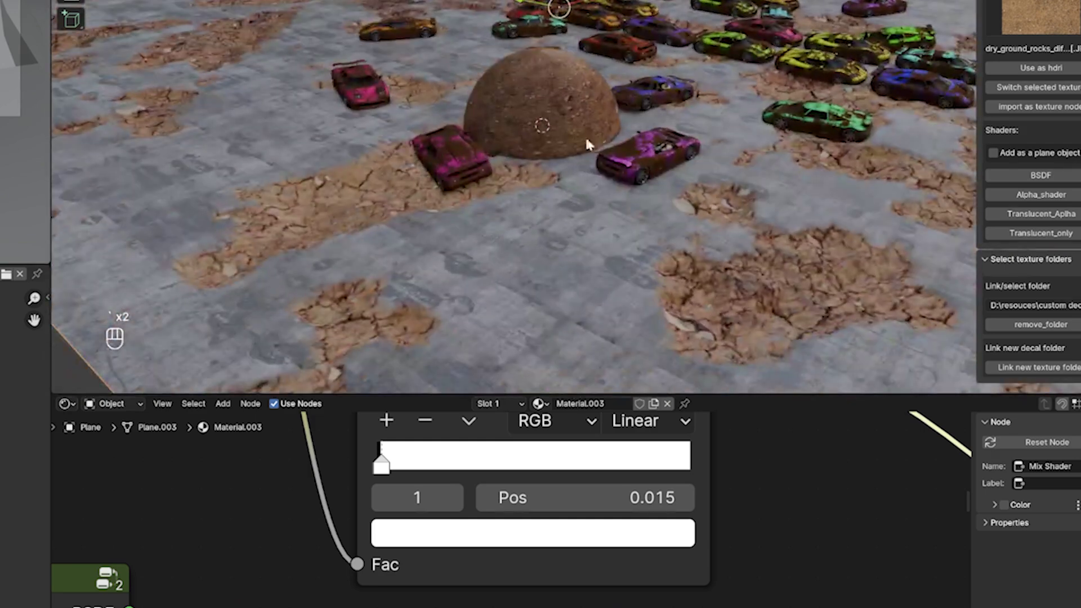
Step: Set the mapping scale inside the sphere's dirt group to about 12.2 on all axes, and exit the group
{"action": "left_click", "coordinate": [585, 135]}
{"action": "key", "text": "KP_Decimal"}
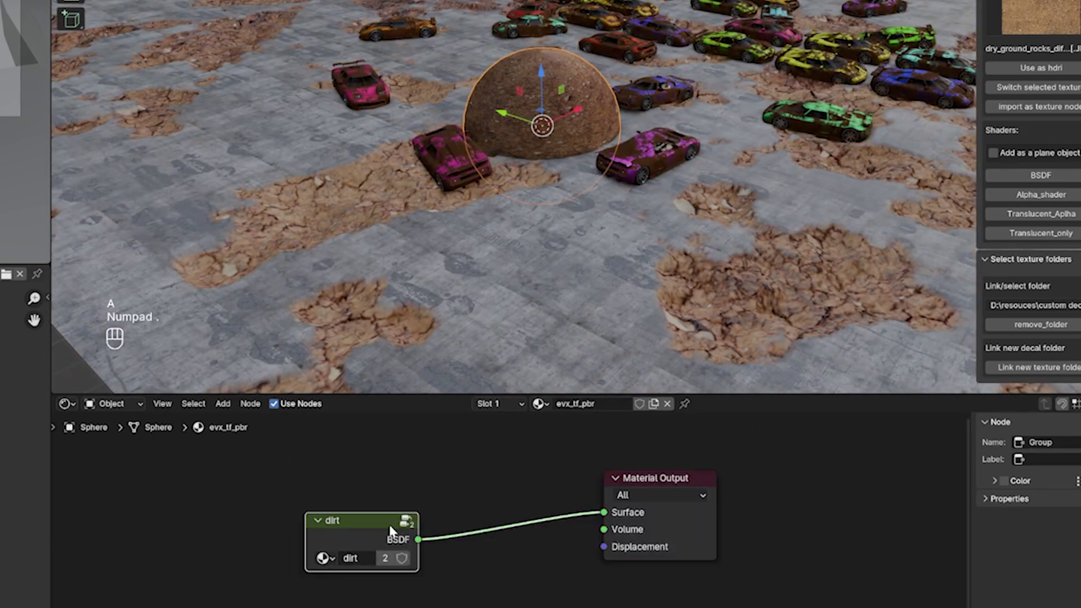
{"action": "key", "text": "Tab"}
{"action": "middle_click_drag", "start_coordinate": [328, 521], "coordinate": [321, 532]}
{"action": "scroll", "coordinate": [322, 532], "scroll_direction": "up", "scroll_amount": 2}
{"action": "left_click_drag", "start_coordinate": [367, 518], "coordinate": [461, 539]}
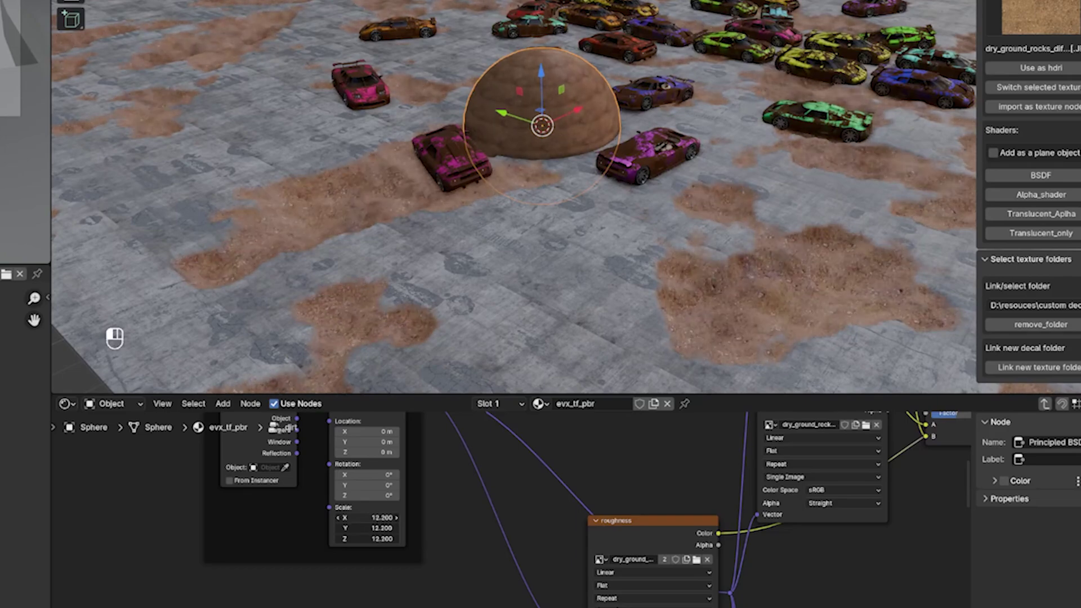
{"action": "key", "text": "Tab"}
{"action": "key", "text": "Tab"}
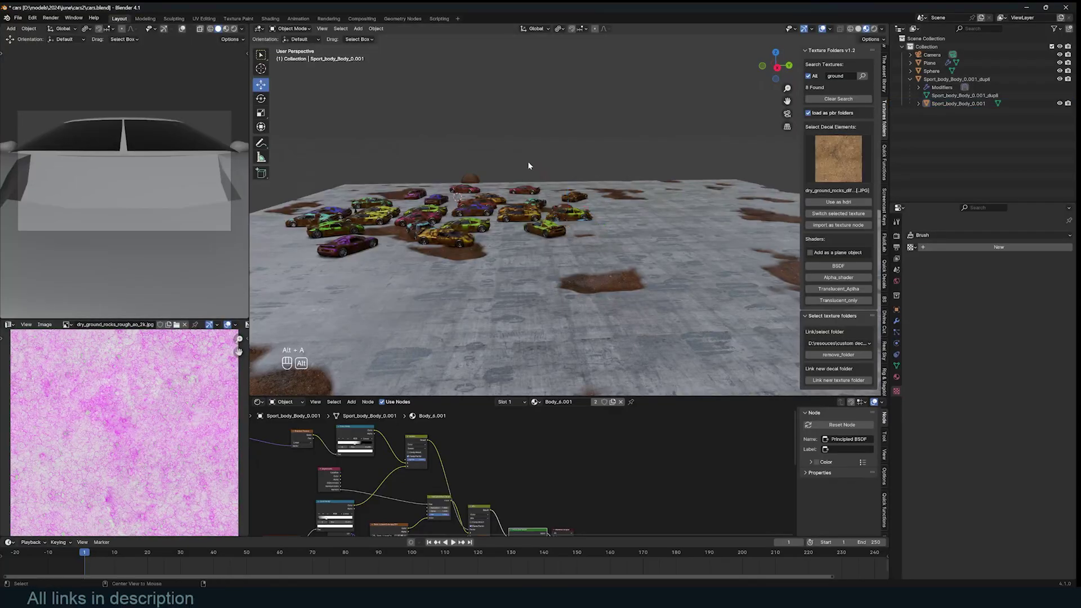
Step: Align the camera to the current view and show the camera viewport rendered, limited to a region around its frame
{"action": "middle_click_drag", "start_coordinate": [528, 166], "coordinate": [362, 177]}
{"action": "key", "text": "ctrl+alt+KP_0"}
{"action": "left_click", "coordinate": [627, 239]}
{"action": "left_click", "coordinate": [233, 28]}
{"action": "key", "text": "ctrl+b"}
{"action": "left_click_drag", "start_coordinate": [13, 105], "coordinate": [239, 239]}
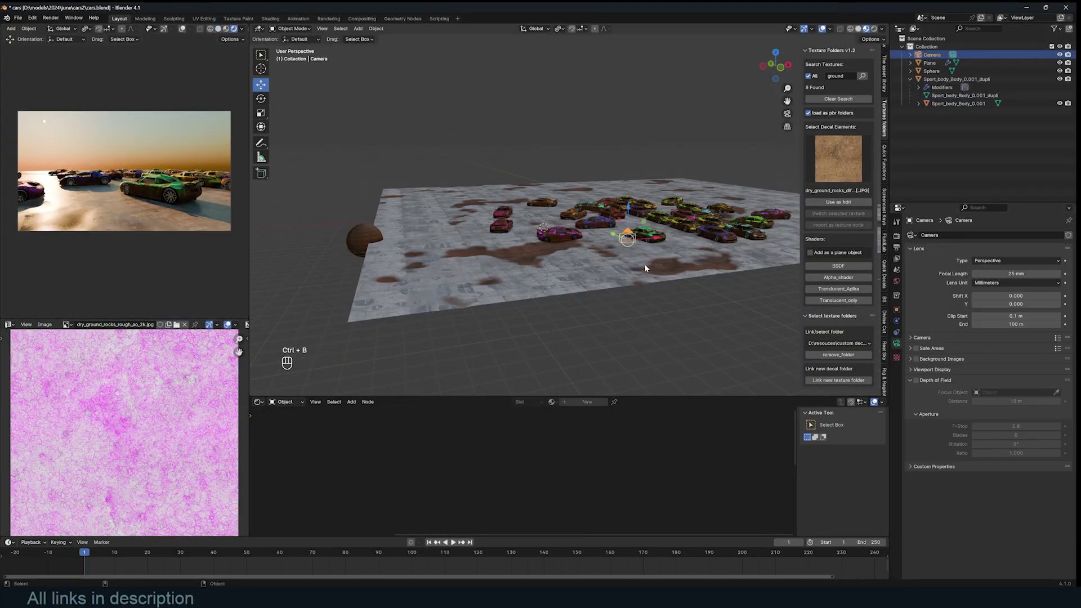
Step: Reposition a foreground car in the camera view by moving its face on the instancer mesh in Edit Mode
{"action": "scroll", "coordinate": [556, 242], "scroll_direction": "up", "scroll_amount": 4}
{"action": "left_click", "coordinate": [562, 254]}
{"action": "left_click", "coordinate": [897, 310]}
{"action": "middle_click_drag", "start_coordinate": [507, 242], "coordinate": [473, 268]}
{"action": "key", "text": "Tab"}
{"action": "left_click", "coordinate": [896, 321]}
{"action": "key", "text": "g"}
{"action": "left_click", "coordinate": [416, 269]}
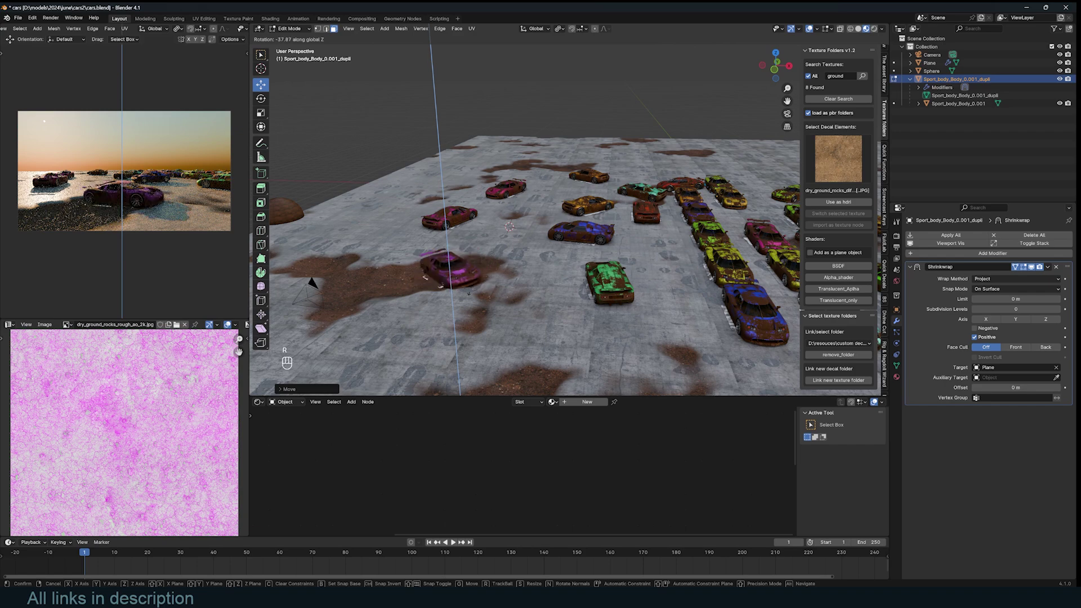
Step: Switch mesh editing to the Sport_body_Body_0.003_dupli instancer
{"action": "scroll", "coordinate": [524, 220], "scroll_direction": "down", "scroll_amount": 5}
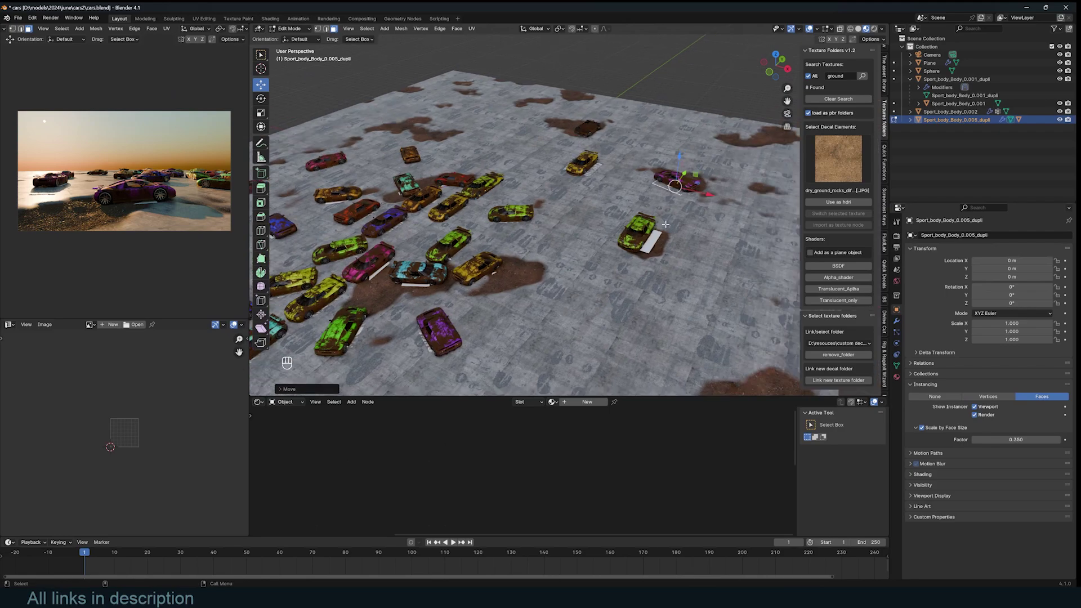
{"action": "key", "text": "Tab"}
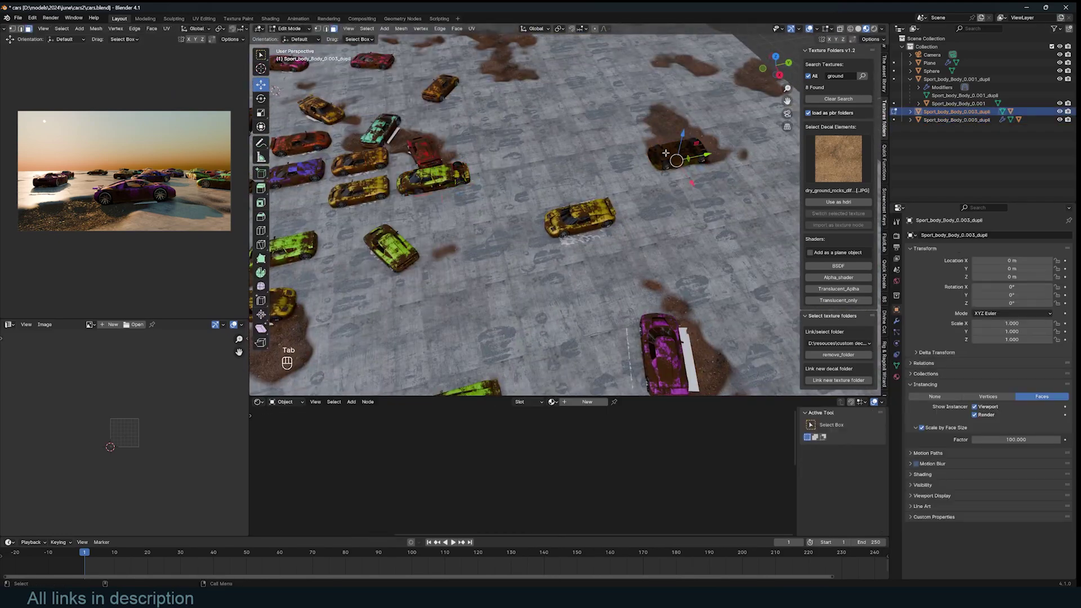